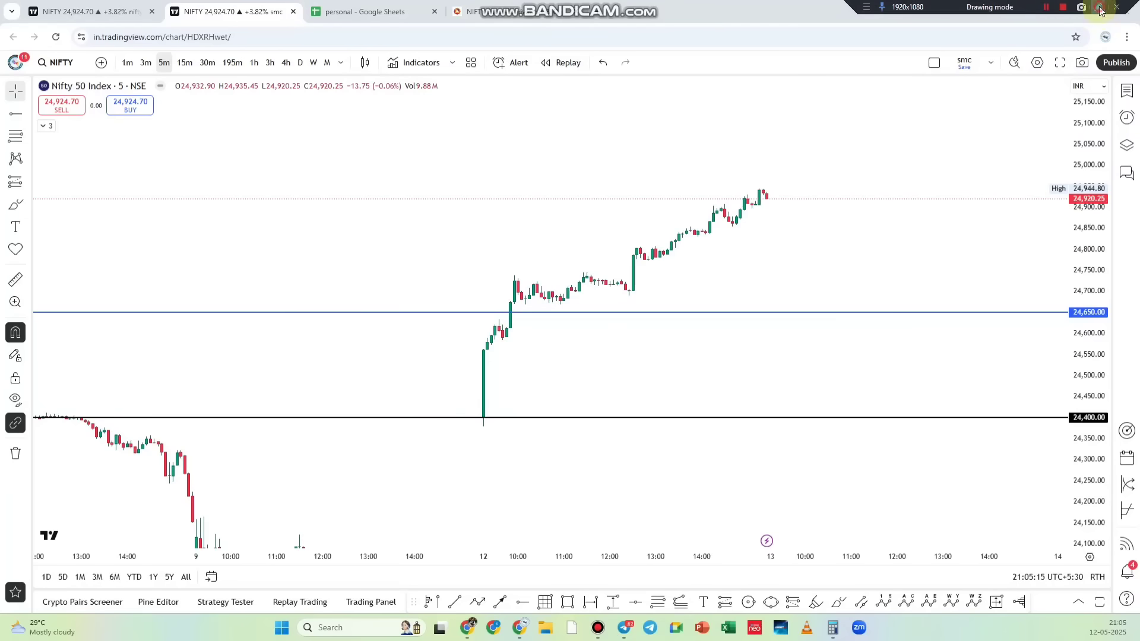
left_click_drag(500, 381, 766, 217)
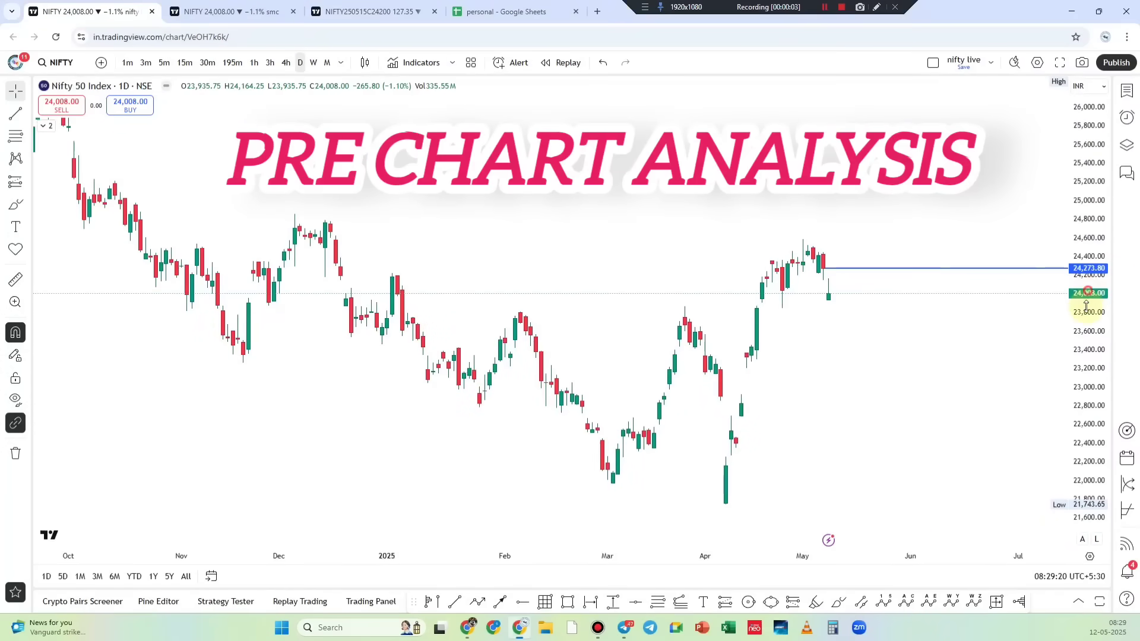
Draw a path across the daily Nifty chart, joining its main swing highs and lows from 2 September 2024 to early May 2025
scroll(926, 308, "down", 2)
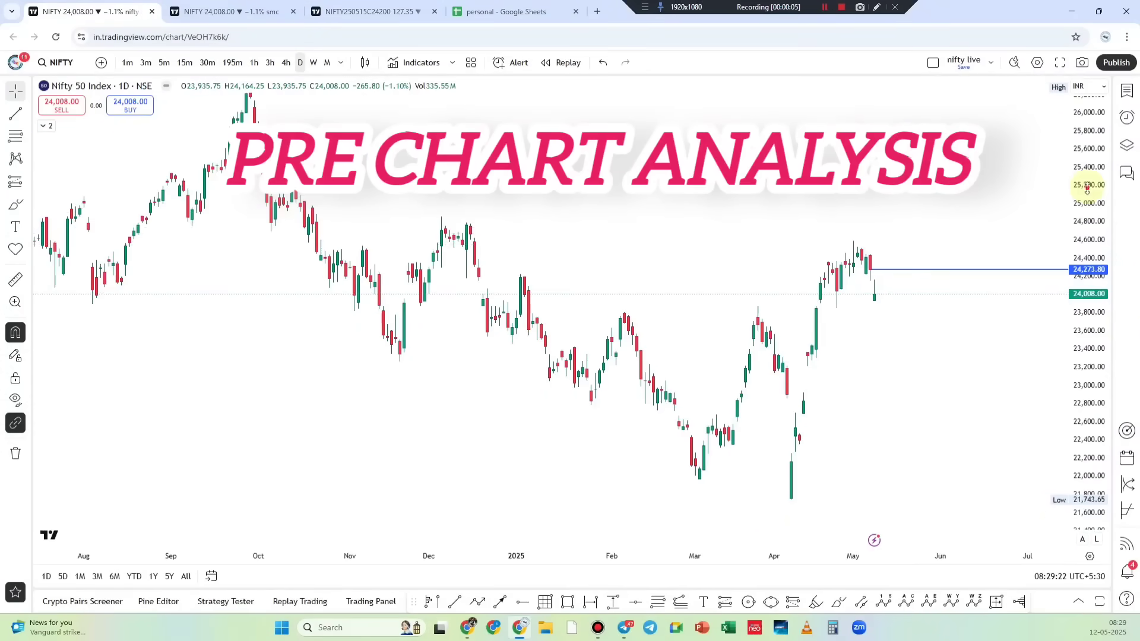
left_click_drag(1092, 187, 1078, 221)
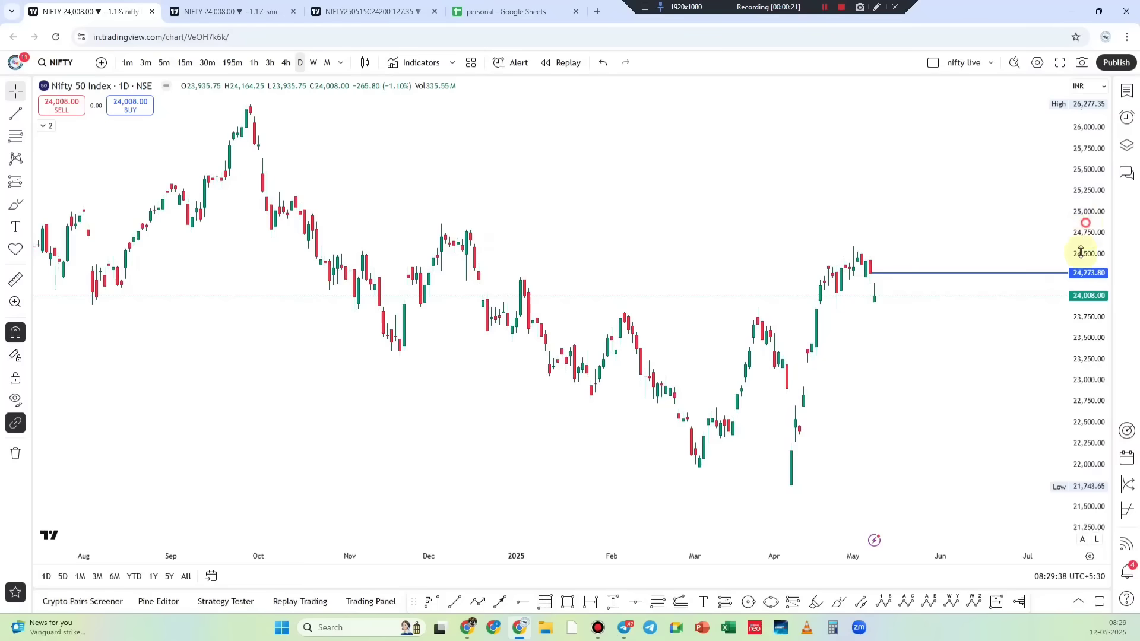
left_click_drag(1081, 251, 1071, 321)
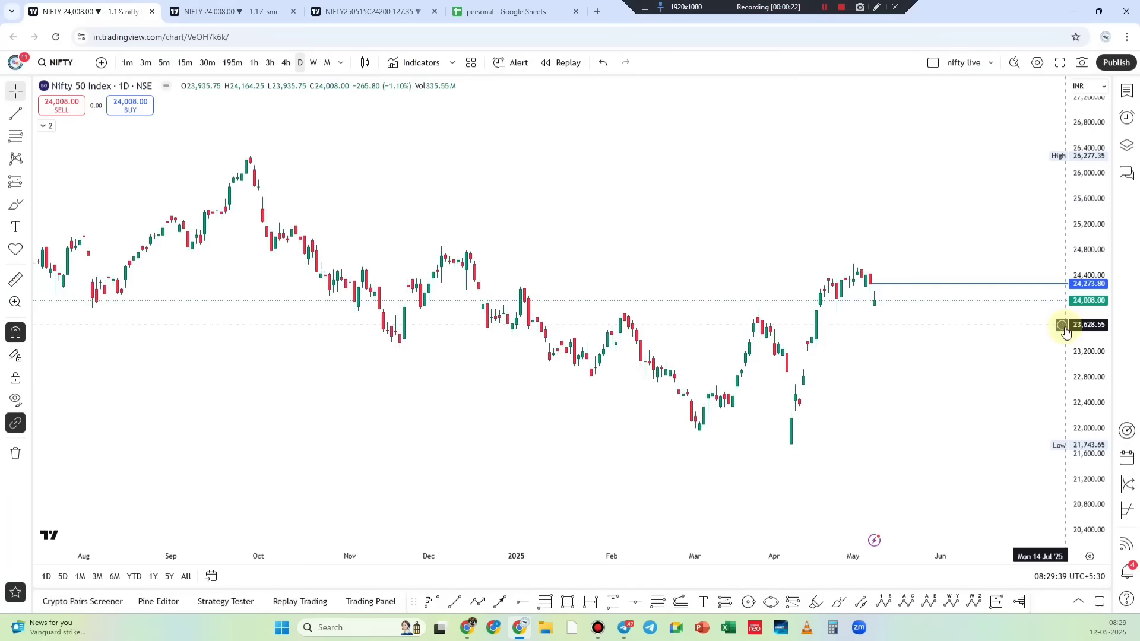
left_click(476, 602)
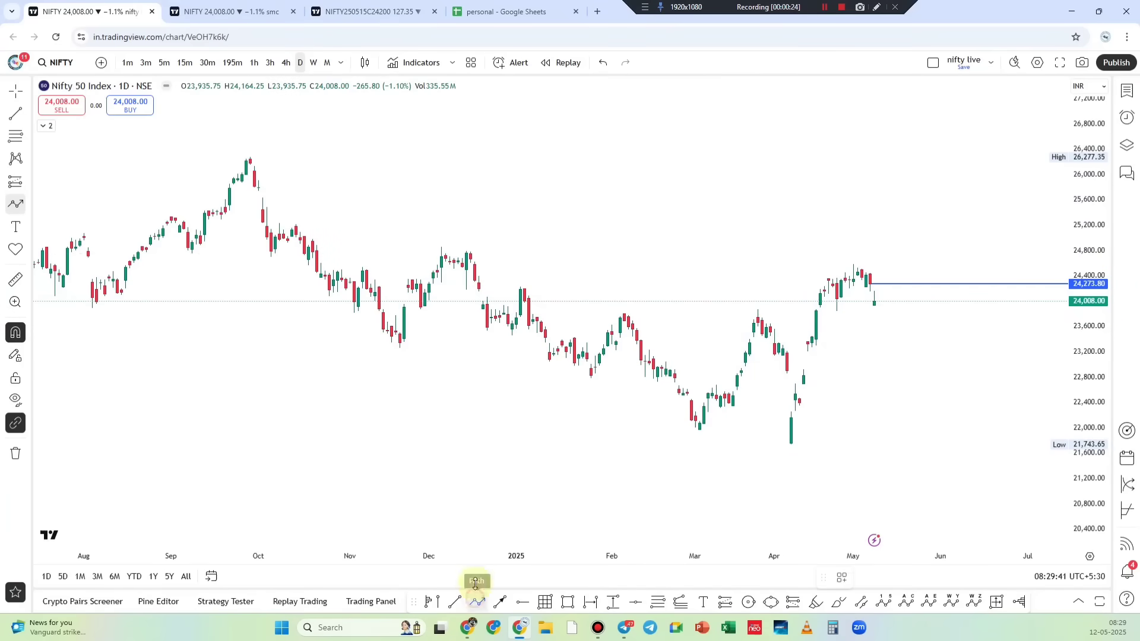
left_click(171, 206)
left_click(192, 253)
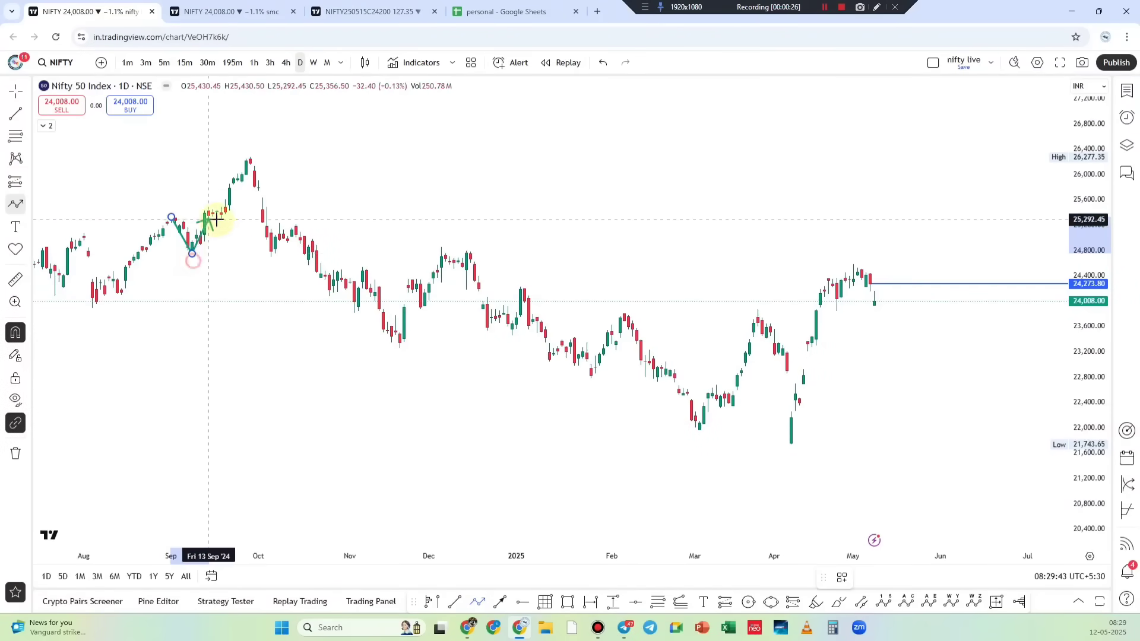
left_click(253, 154)
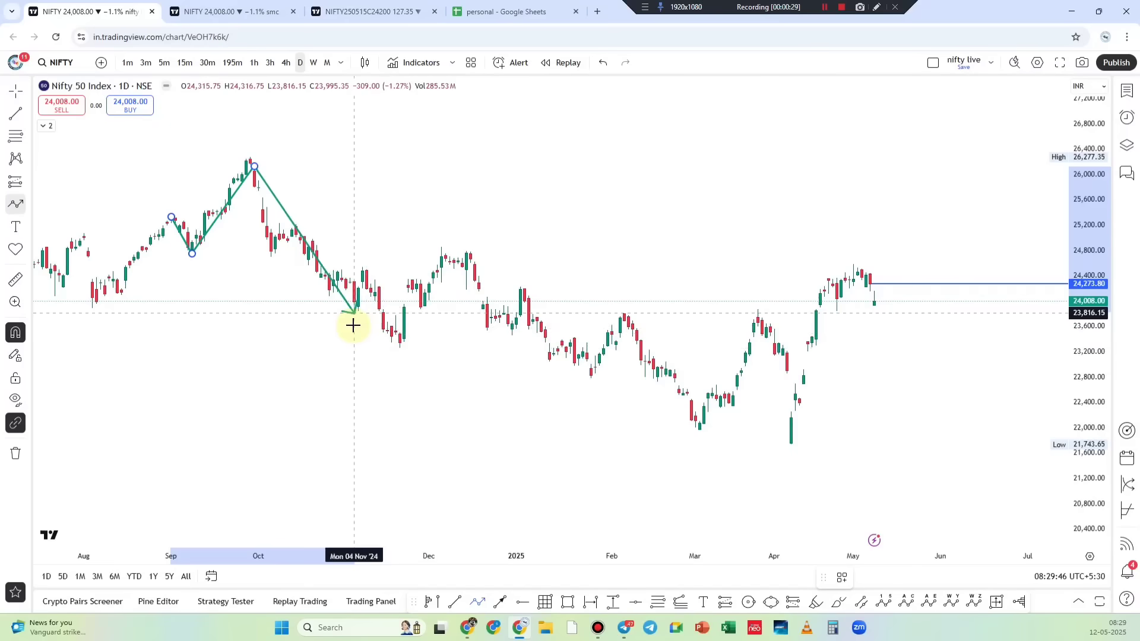
left_click(354, 324)
left_click(359, 259)
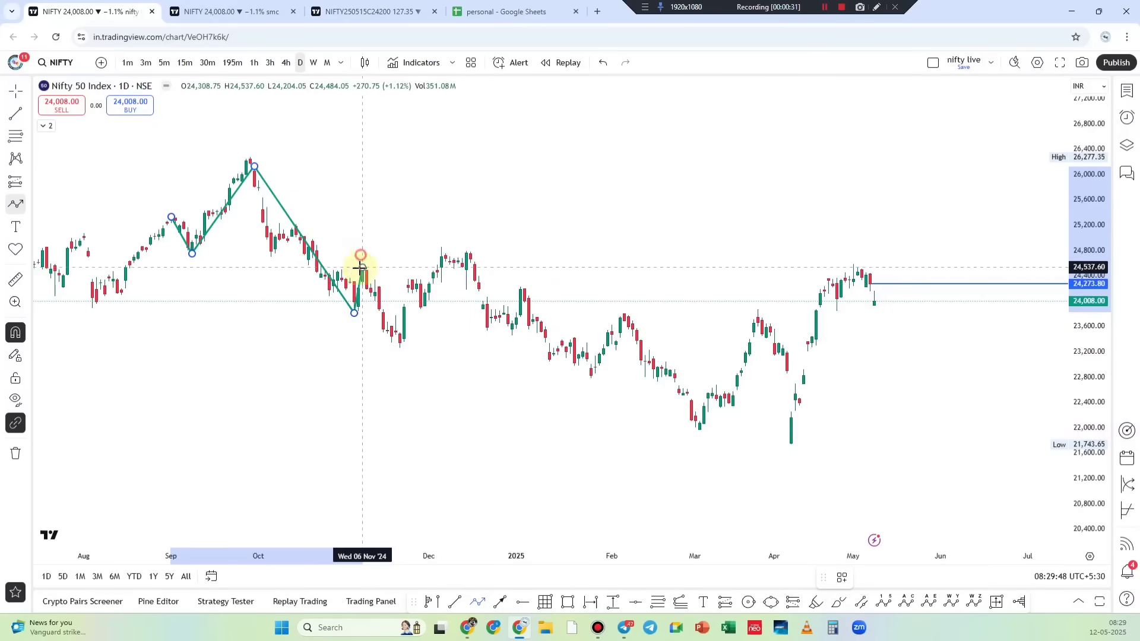
left_click(400, 355)
left_click(443, 247)
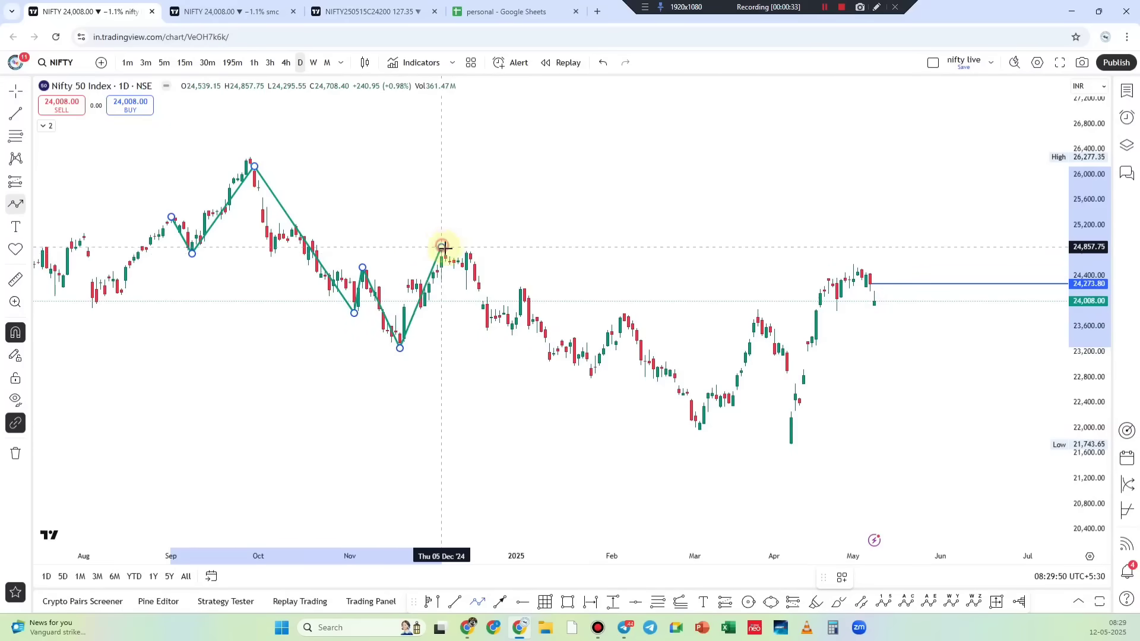
left_click(591, 381)
left_click(622, 302)
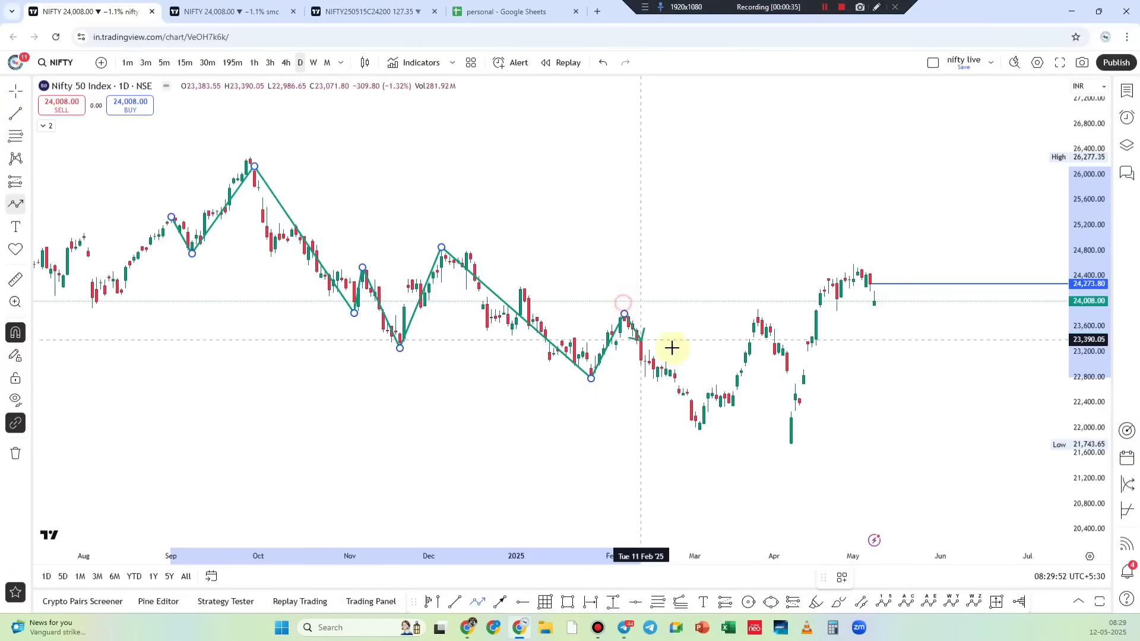
left_click(796, 416)
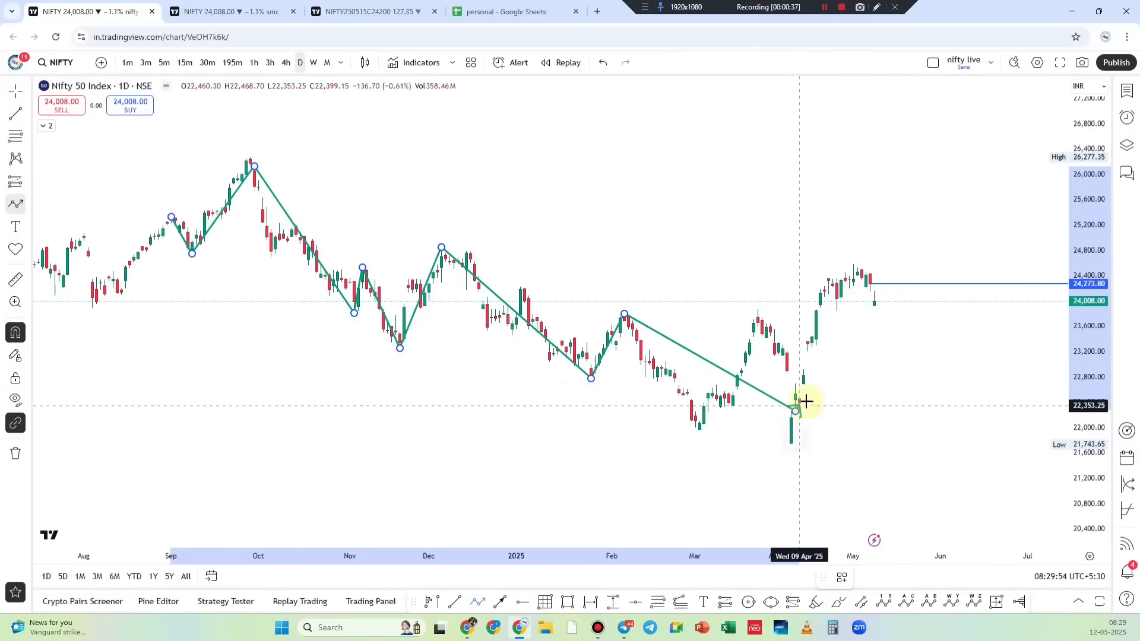
double_click(855, 260)
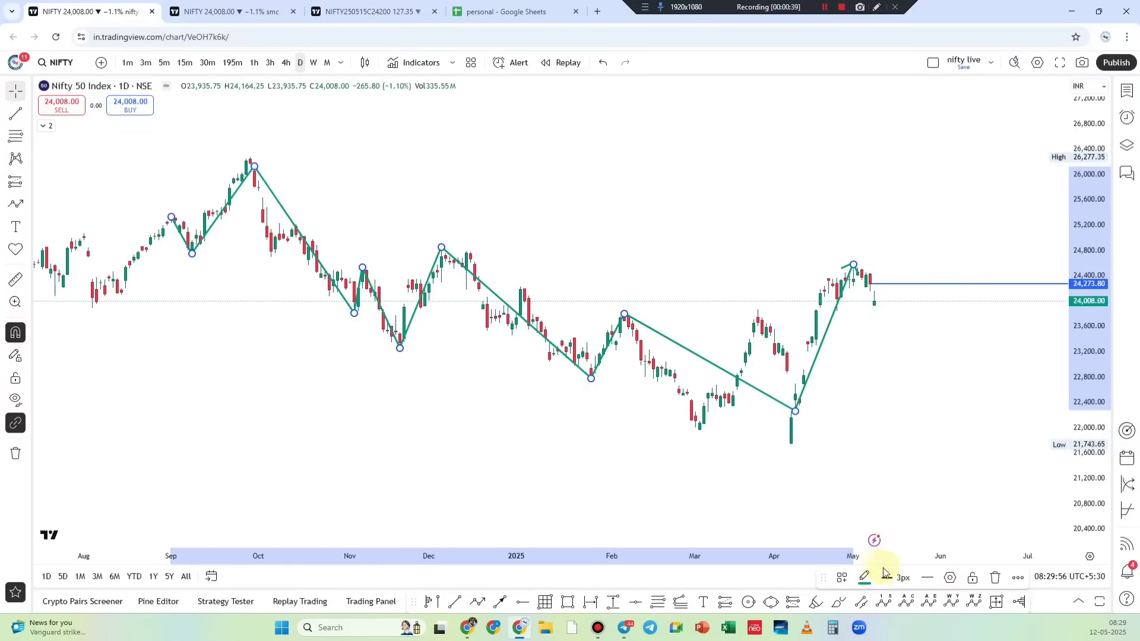
Set the path's line thickness to 2px and move its April low point onto the 21,743.65 low
left_click(886, 575)
left_click(901, 535)
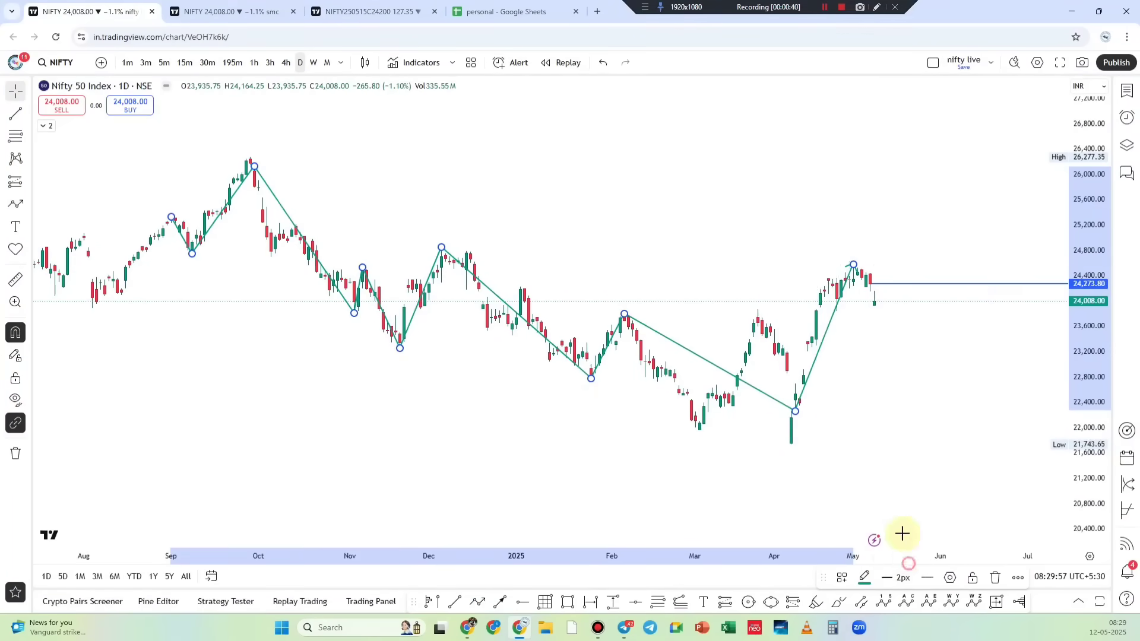
left_click(795, 416)
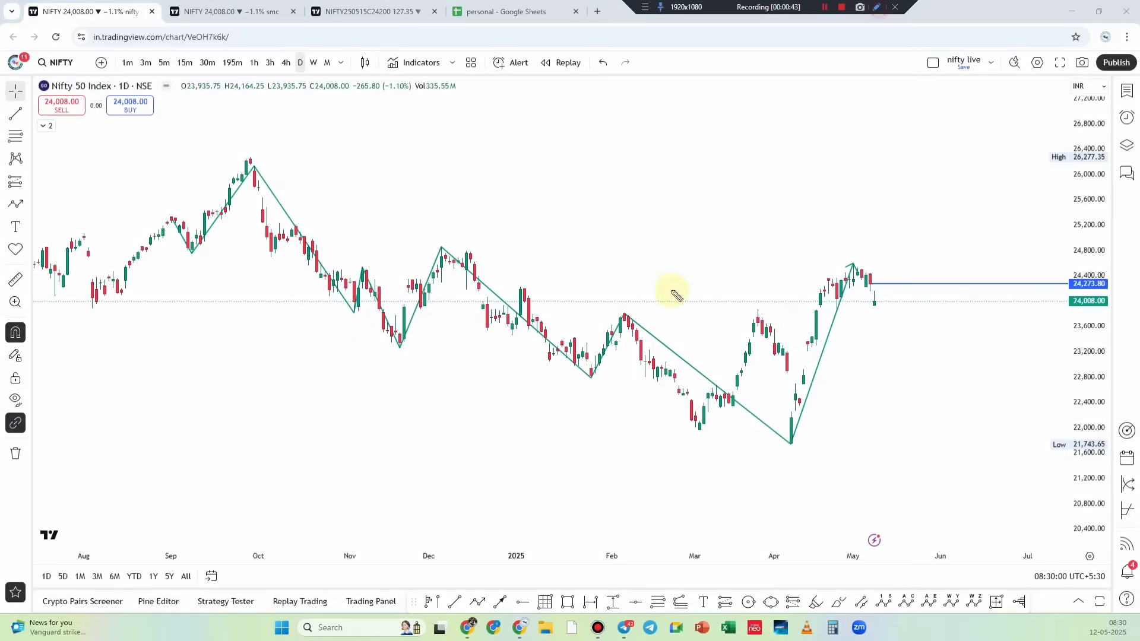
Mark the February swing-high level in red freehand and sketch a possible pullback and steep fall from the May high, then clear the marks
left_click_drag(624, 311, 825, 306)
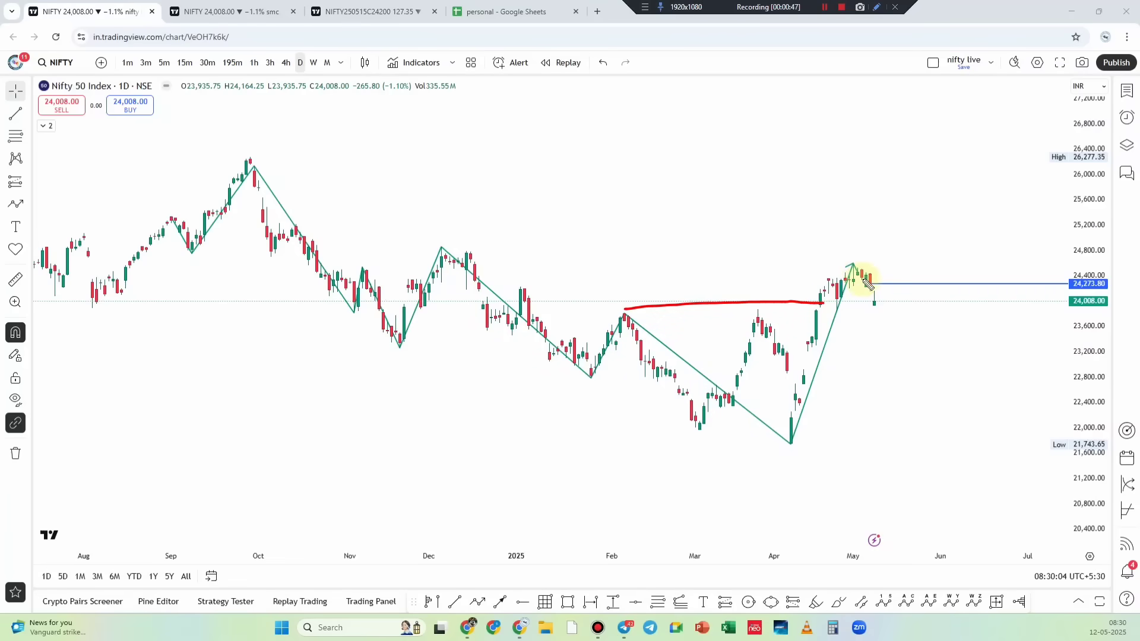
mouse_move(854, 264)
left_mouse_down()
mouse_move(914, 282)
mouse_move(968, 465)
left_mouse_up()
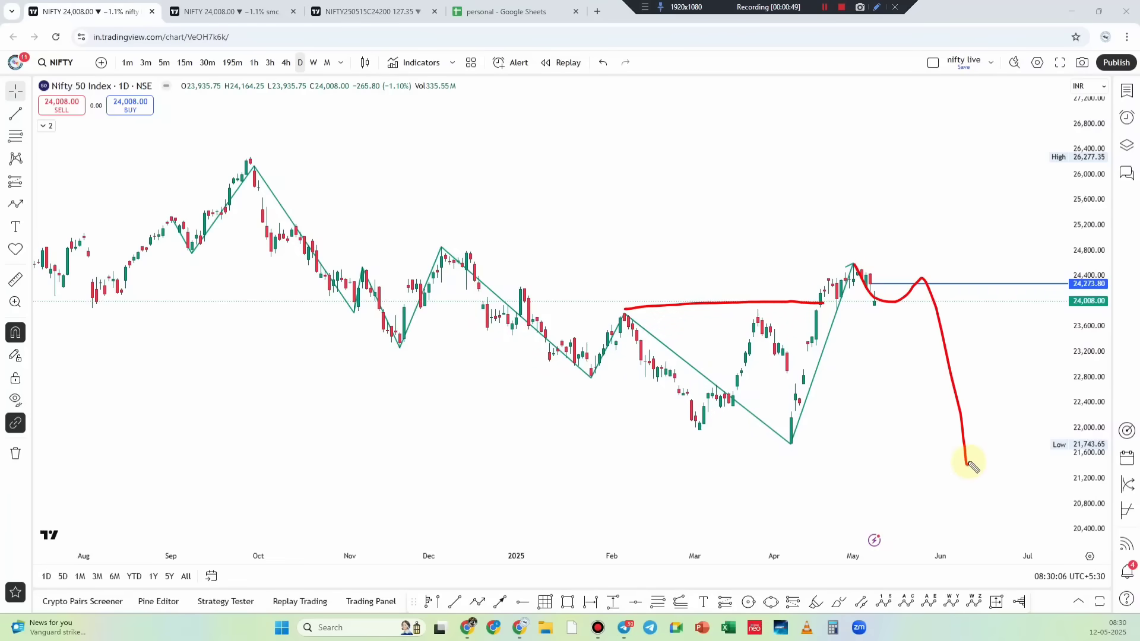
key("Escape")
Draw a rectangle between 23,847.85 and 24,589.15 starting at the 25 April candle and extend it to 2 June 2025
scroll(982, 435, "up", 2)
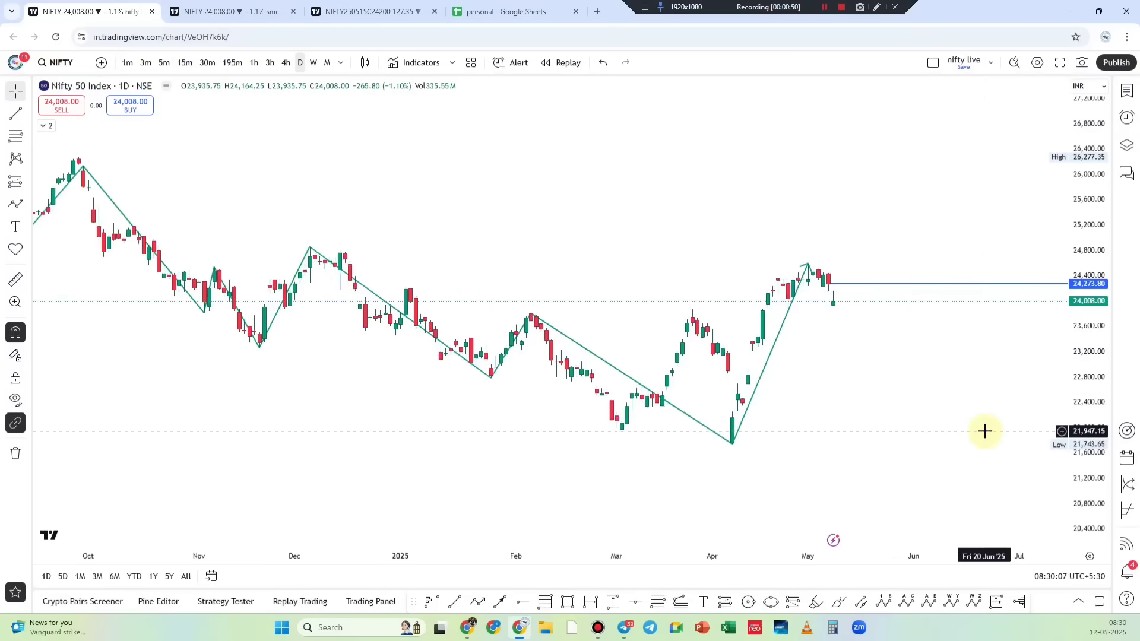
left_click(566, 605)
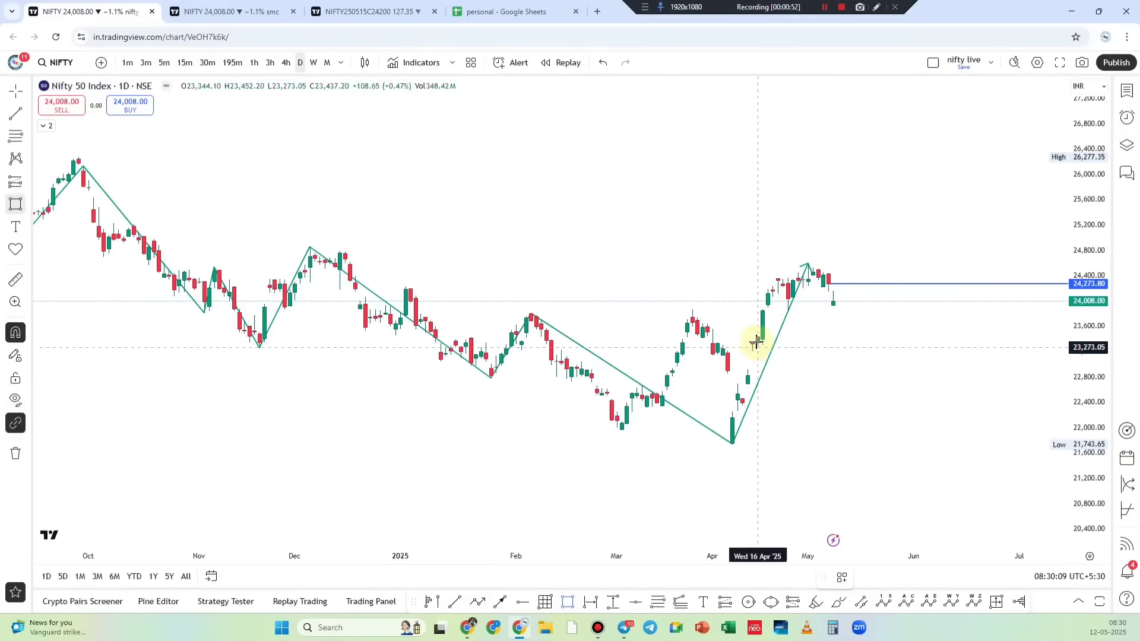
left_click(789, 313)
left_click(806, 258)
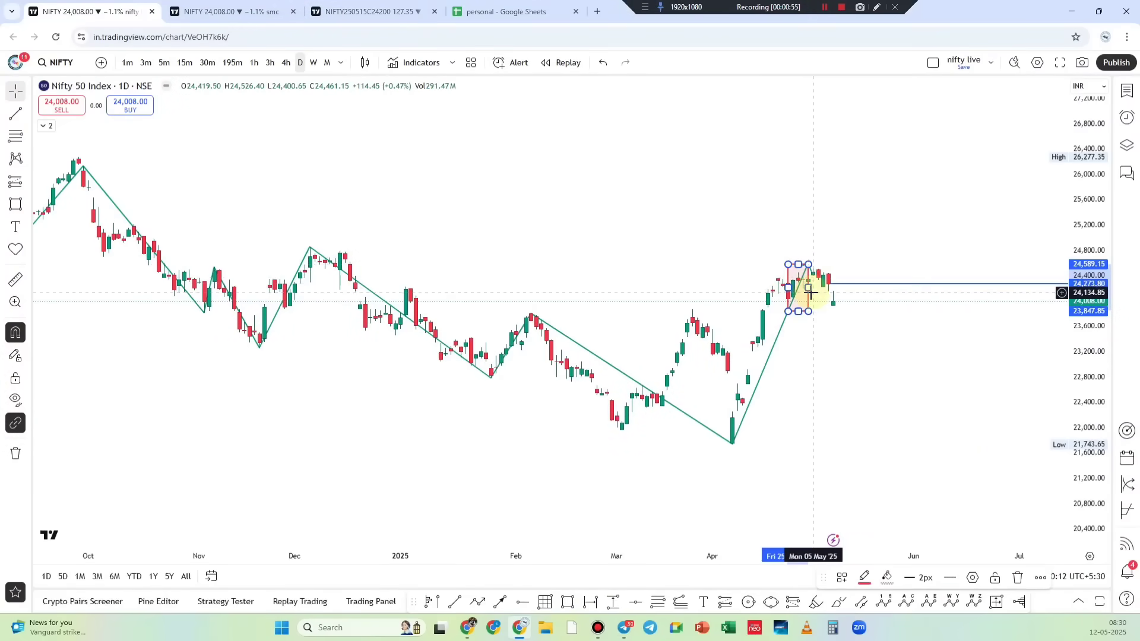
left_click_drag(808, 288, 914, 287)
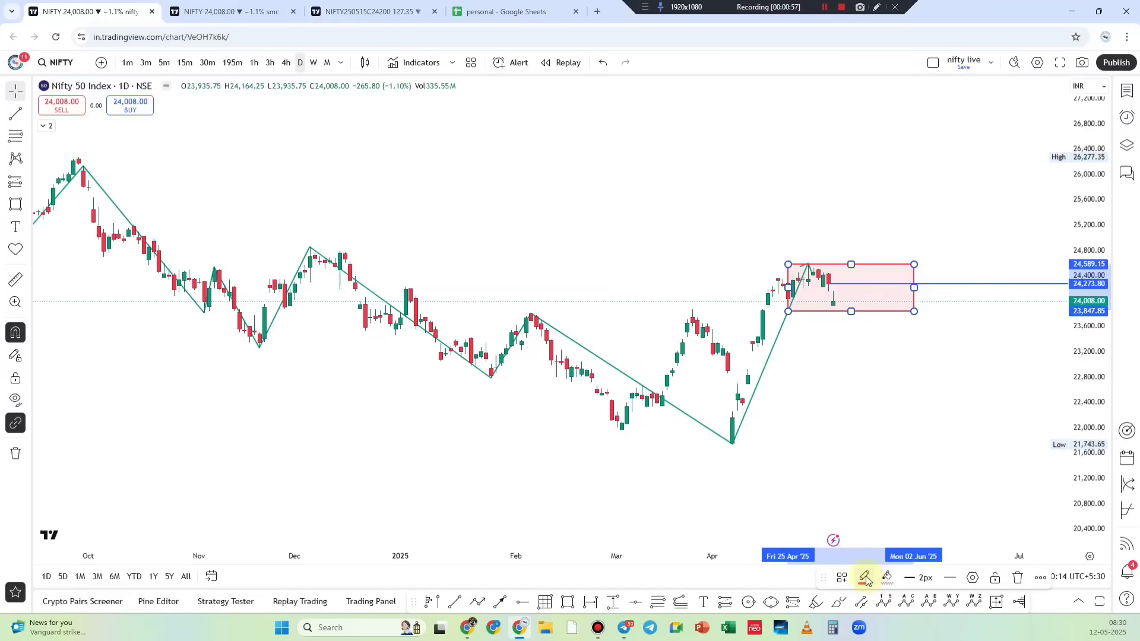
Make the rectangle's border line thinner and deselect the rectangle
left_click(926, 578)
left_click(932, 534)
left_click(952, 477)
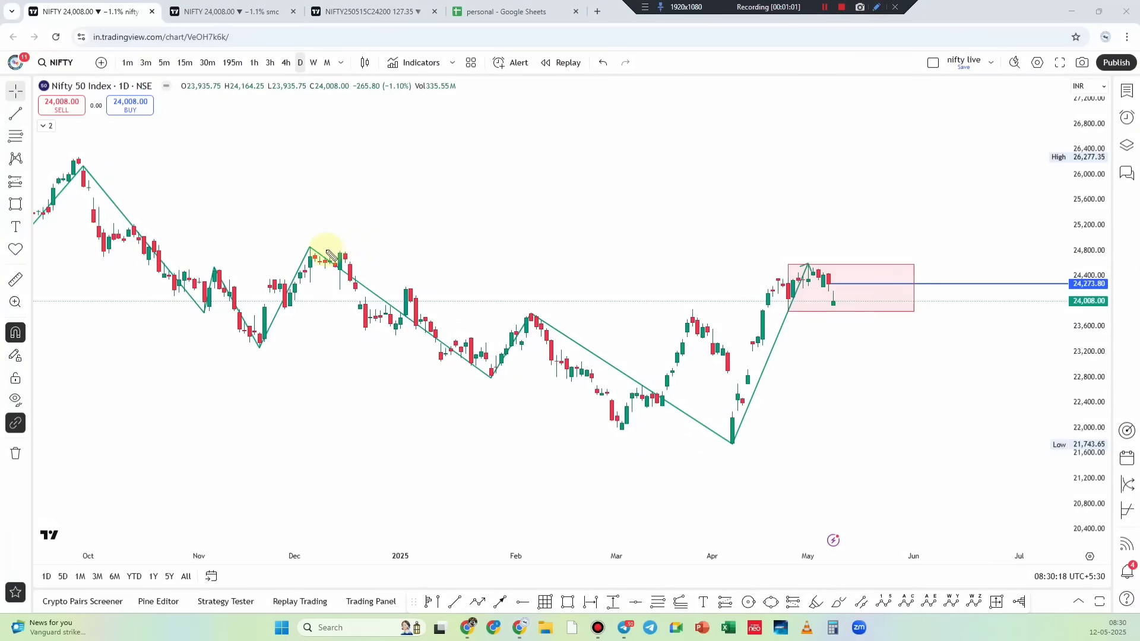
Mark the upper and lower edges of the December 2024 swing-high zone with red freehand strokes
left_click_drag(313, 245, 390, 254)
left_click_drag(307, 285, 380, 288)
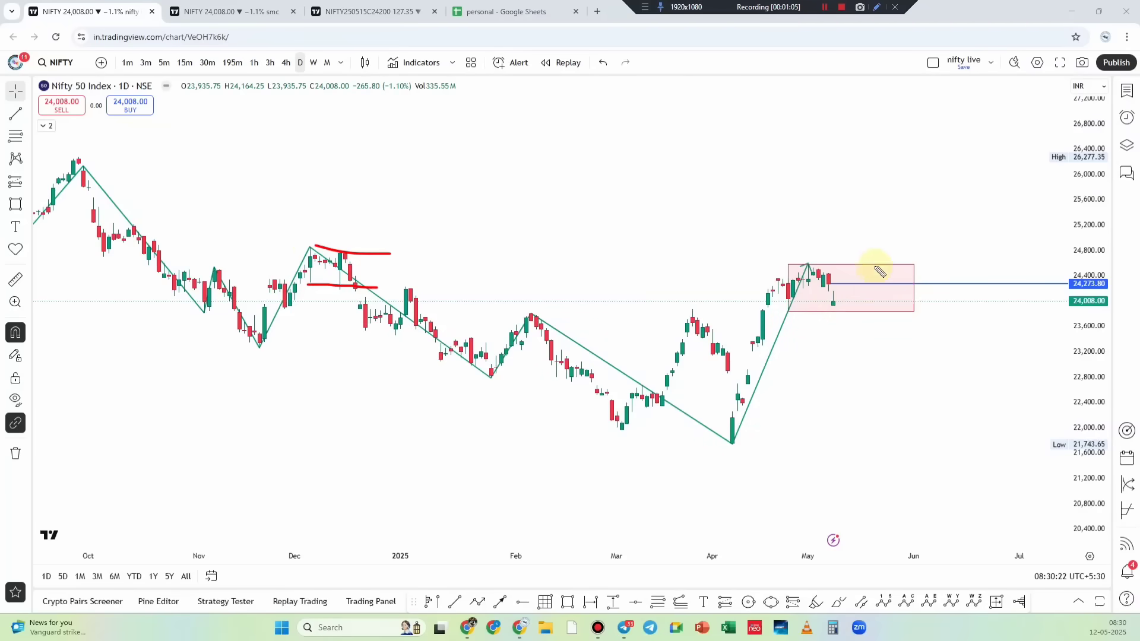
left_click_drag(876, 235, 972, 214)
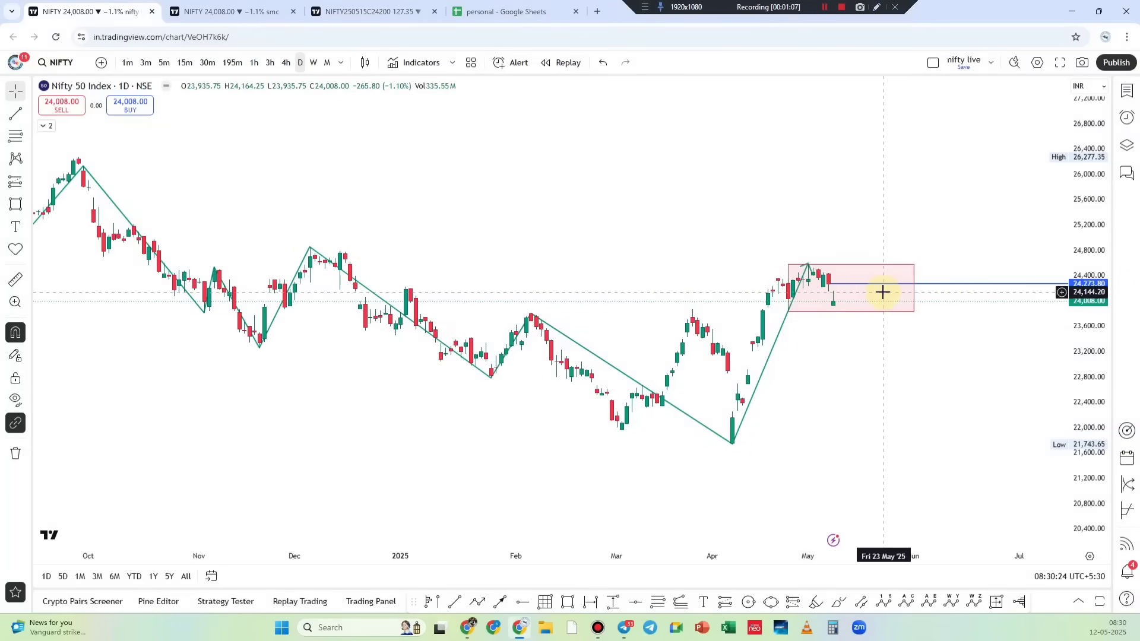
Sketch a red freehand arrow pointing down at the rectangle's upper edge, then clear it
left_click(877, 7)
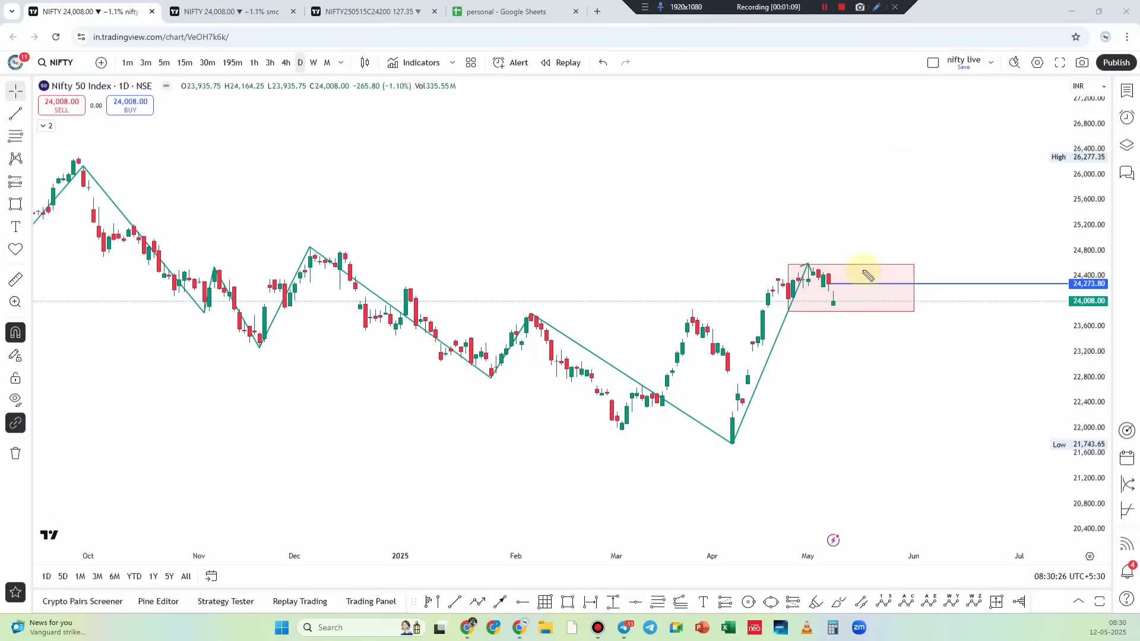
mouse_move(909, 164)
left_mouse_down()
mouse_move(878, 231)
mouse_move(878, 270)
left_mouse_up()
left_click_drag(861, 237, 898, 242)
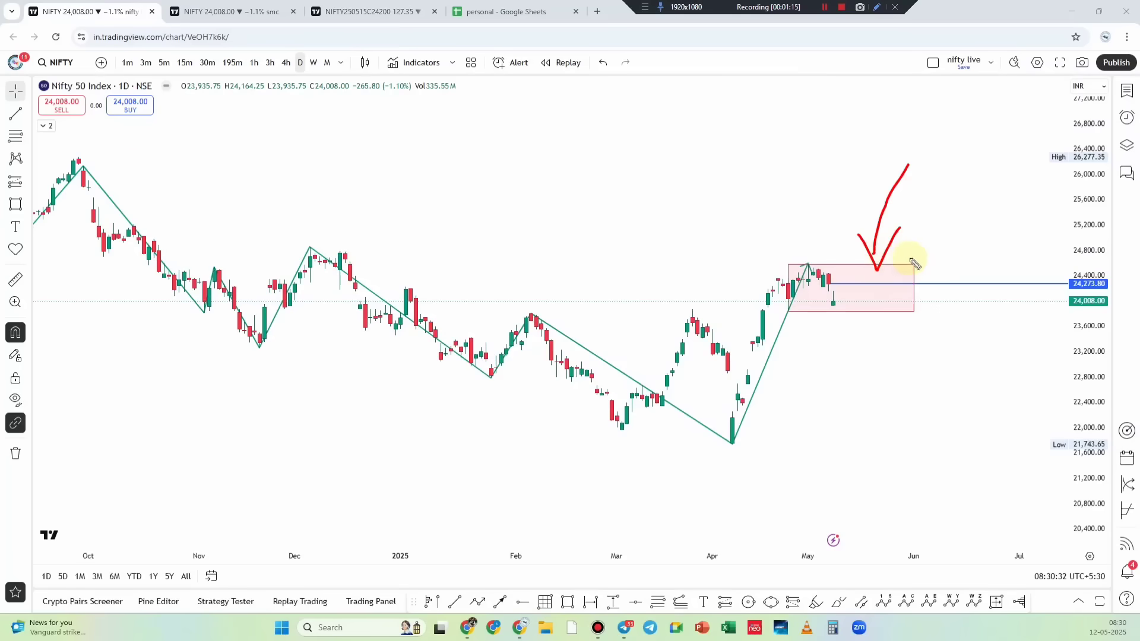
key("Escape")
Switch to the 1-hour timeframe and start a path from the early March low through the 25 March high to the 7 April low
left_click_drag(1096, 324, 1069, 275)
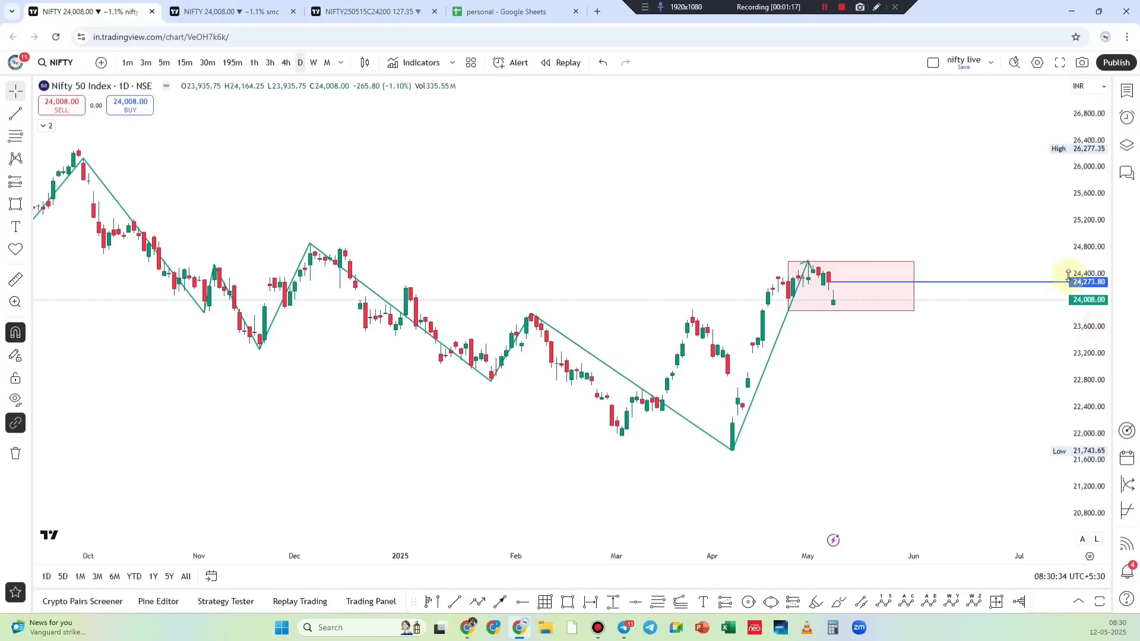
left_click(825, 7)
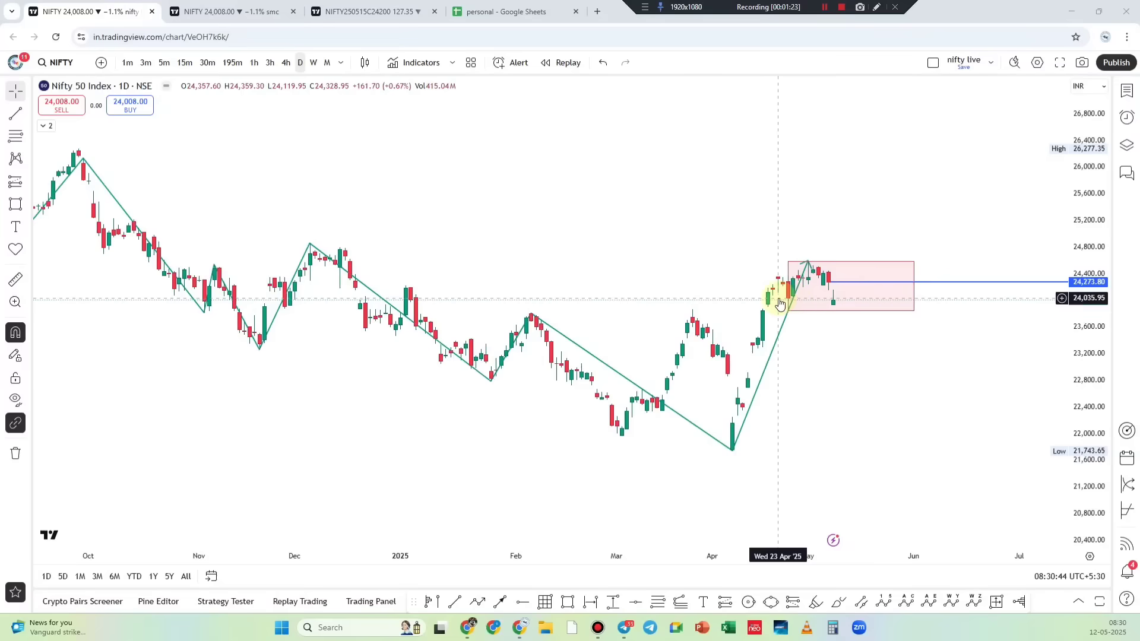
left_click(253, 62)
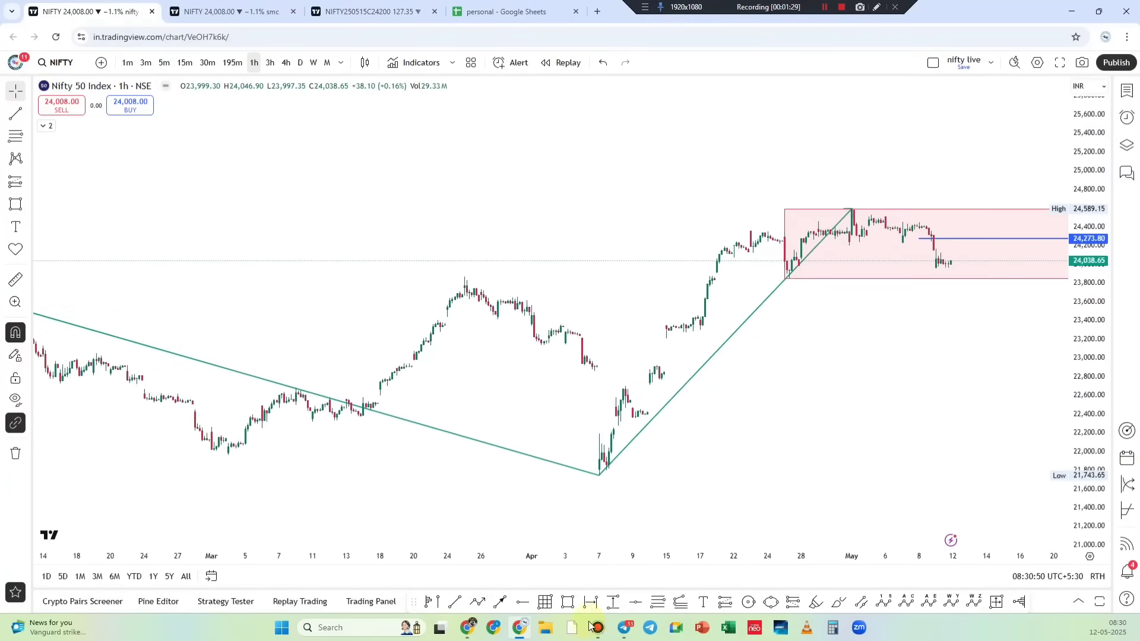
left_click(478, 602)
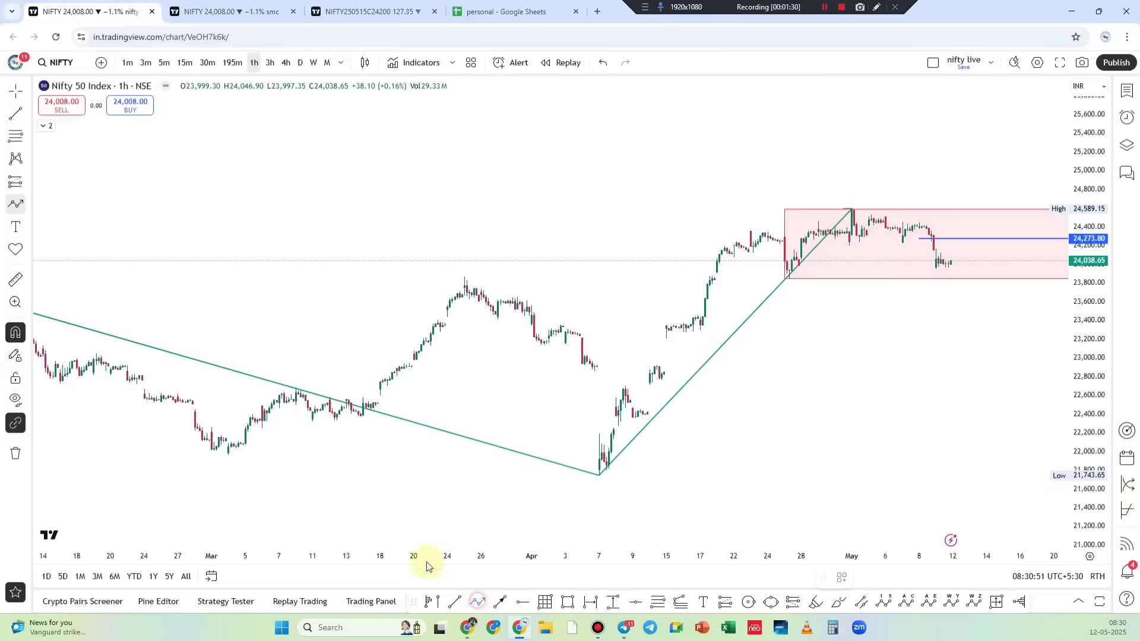
left_click(228, 456)
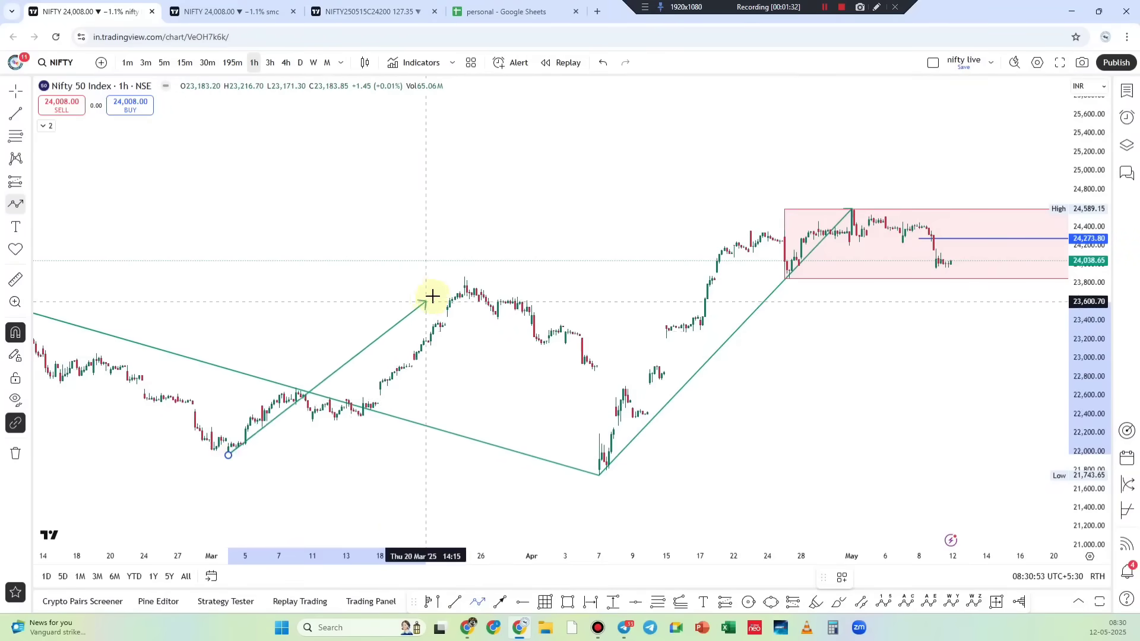
left_click(467, 280)
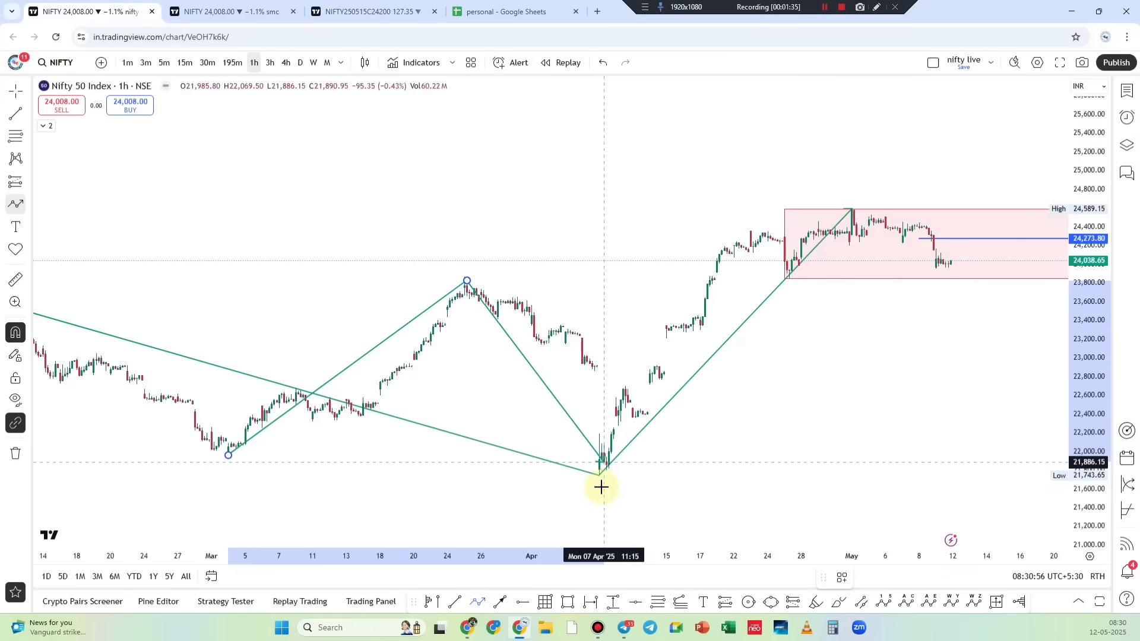
left_click(601, 483)
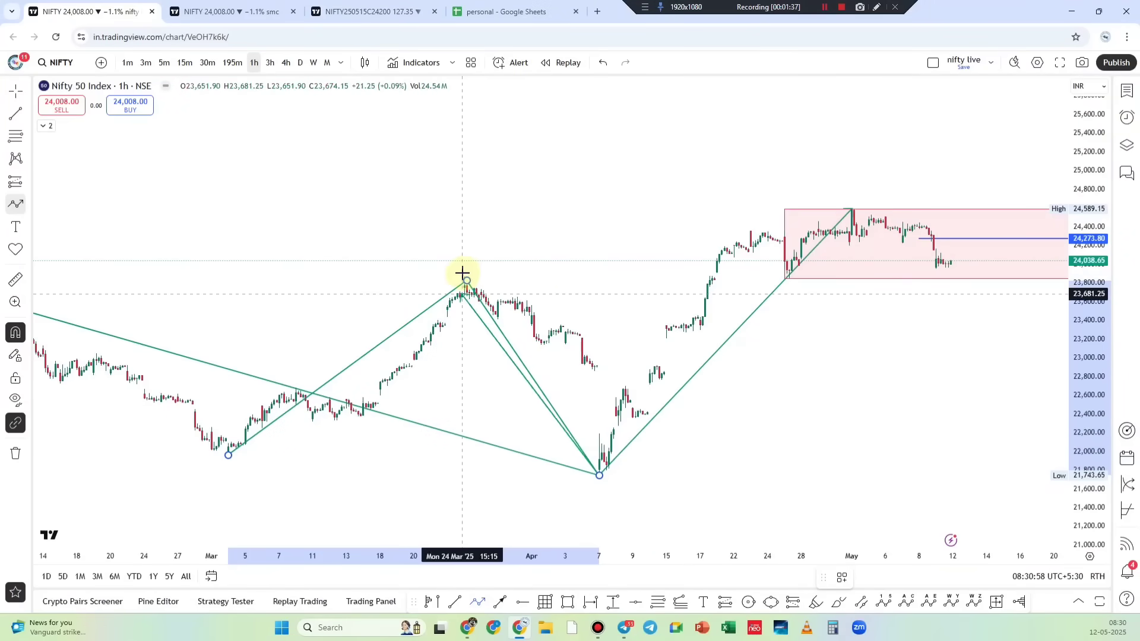
Continue the path through the 23 April high and the 25 April low, and finish it at the 30 April swing high
scroll(704, 275, "up", 3)
left_click_drag(1106, 335, 1104, 250)
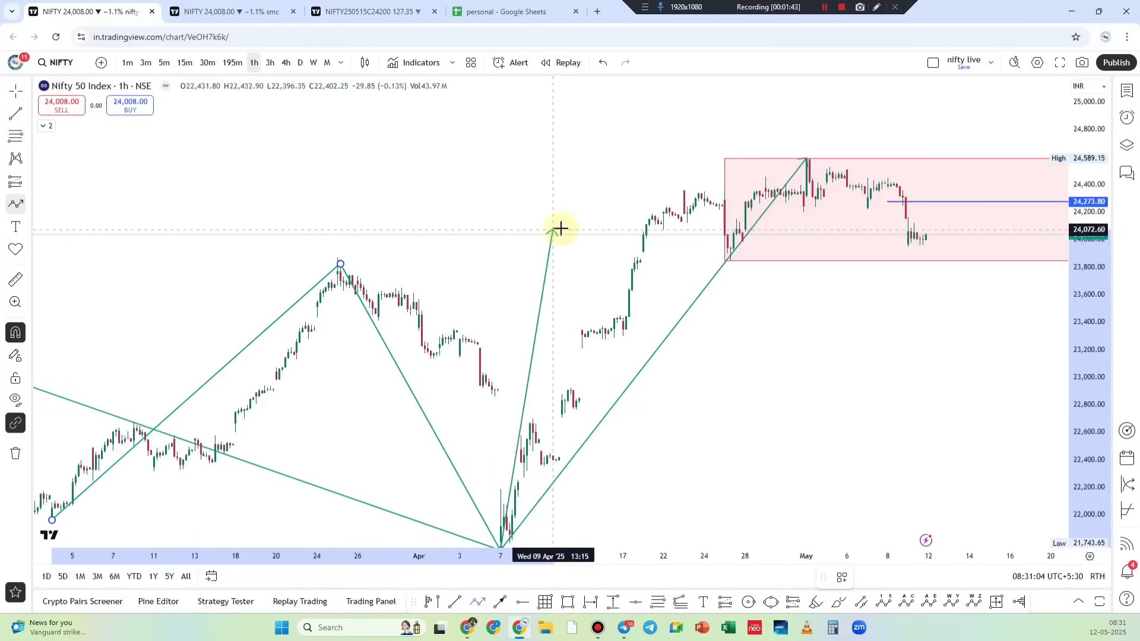
scroll(600, 184, "up", 2)
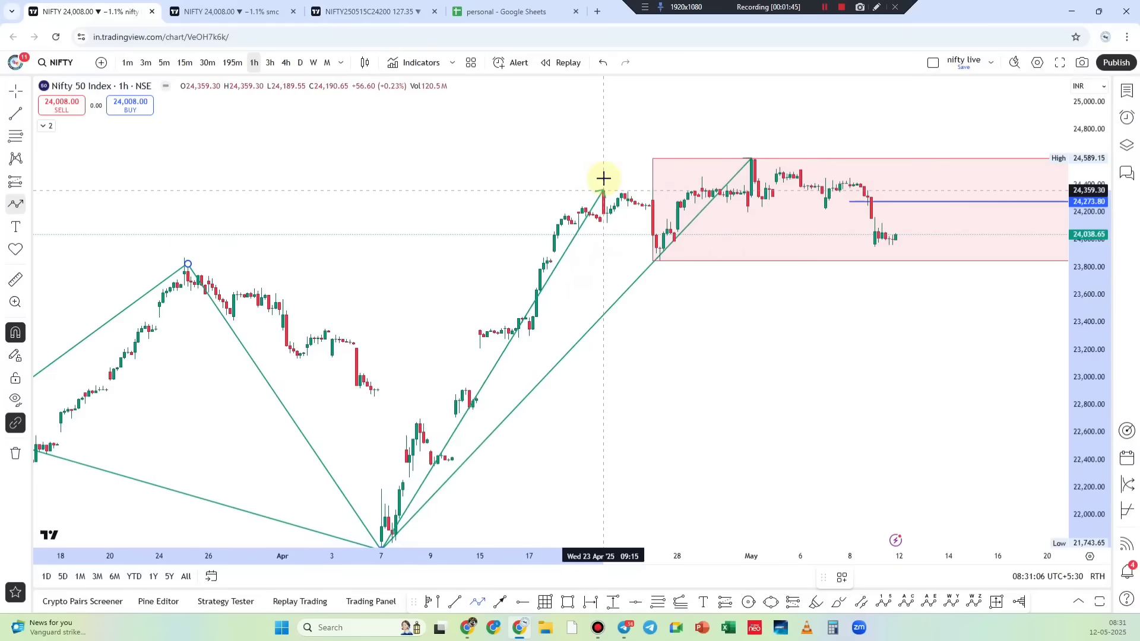
left_click(604, 178)
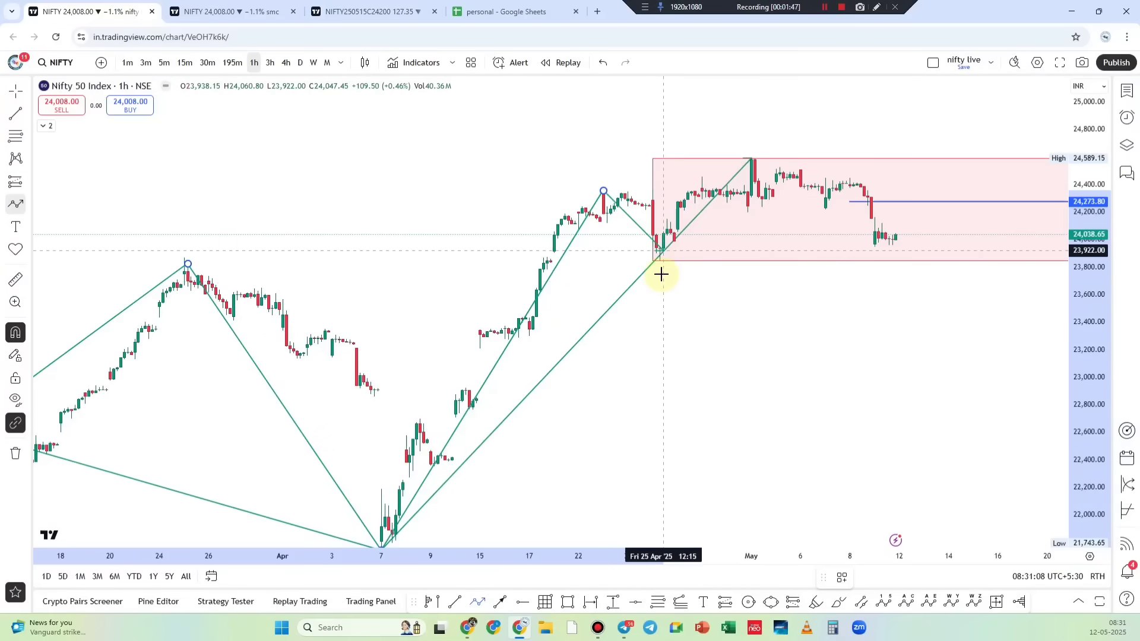
left_click(661, 274)
double_click(747, 158)
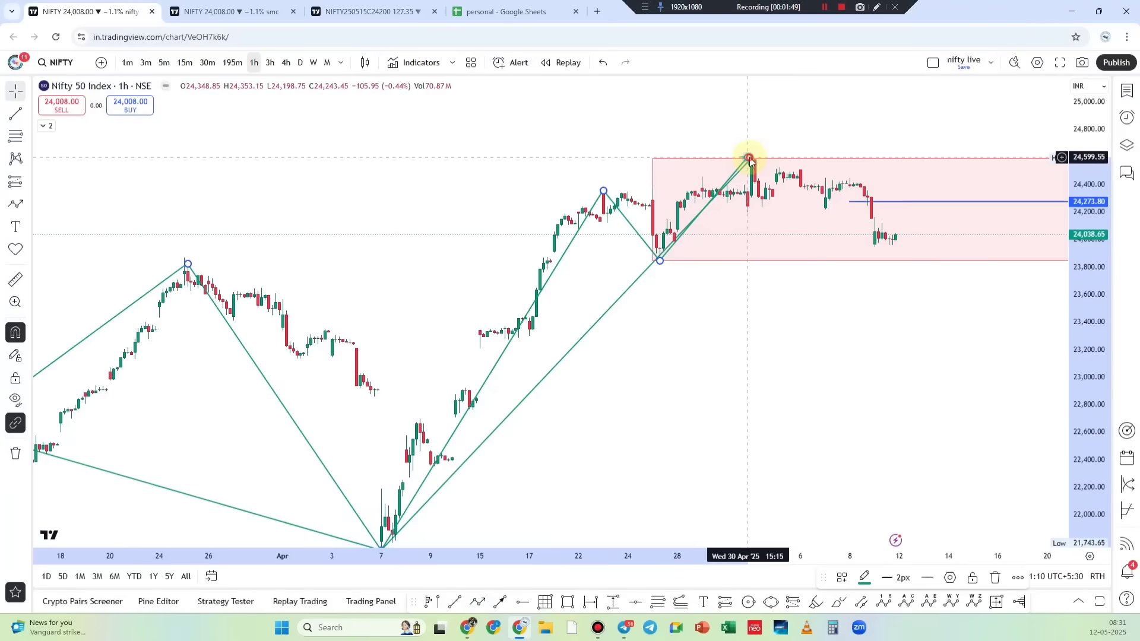
Change the new path's line color to black and deselect it
left_click(864, 577)
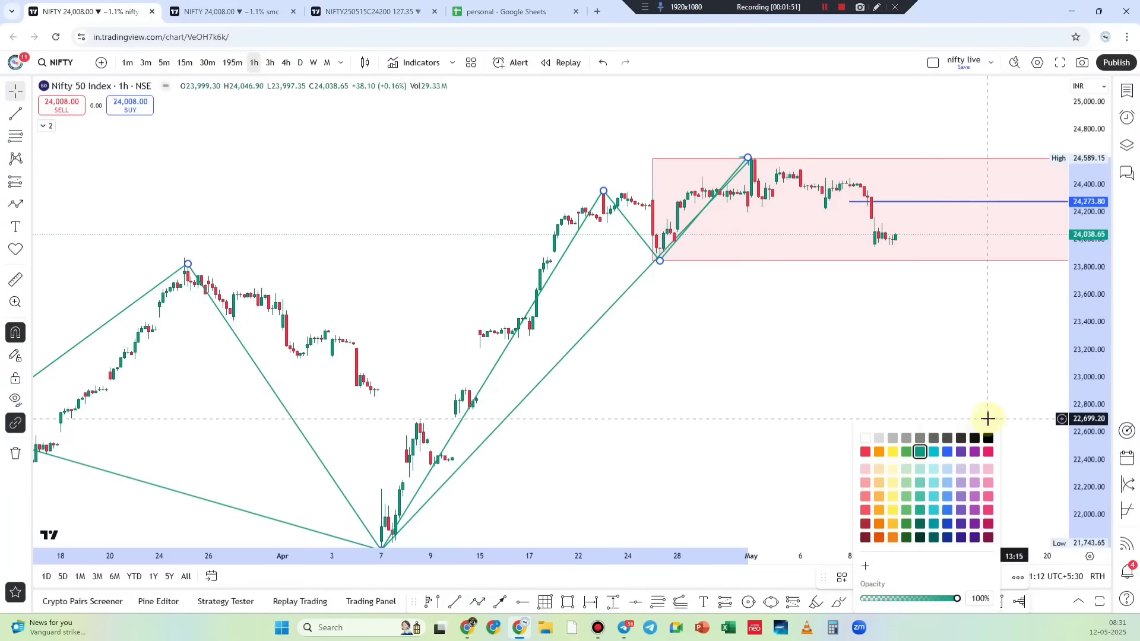
left_click(985, 438)
left_click(921, 419)
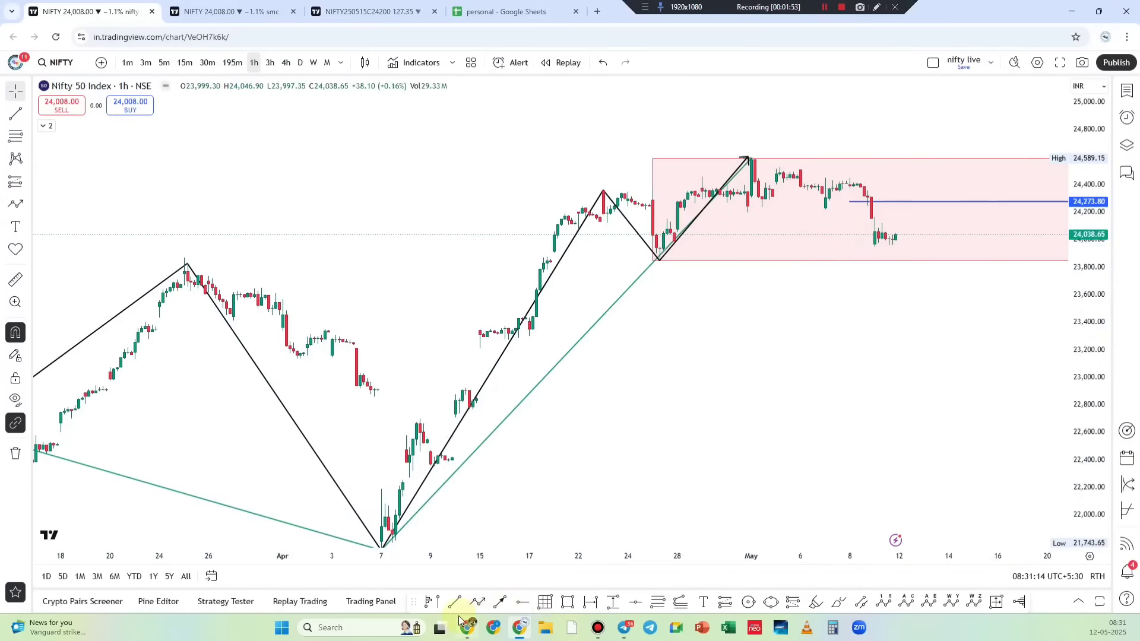
Draw a rectangle between 23,847.85 and 23,946.65 starting at the 25 April low candle and extend it past the latest candles
left_click(568, 602)
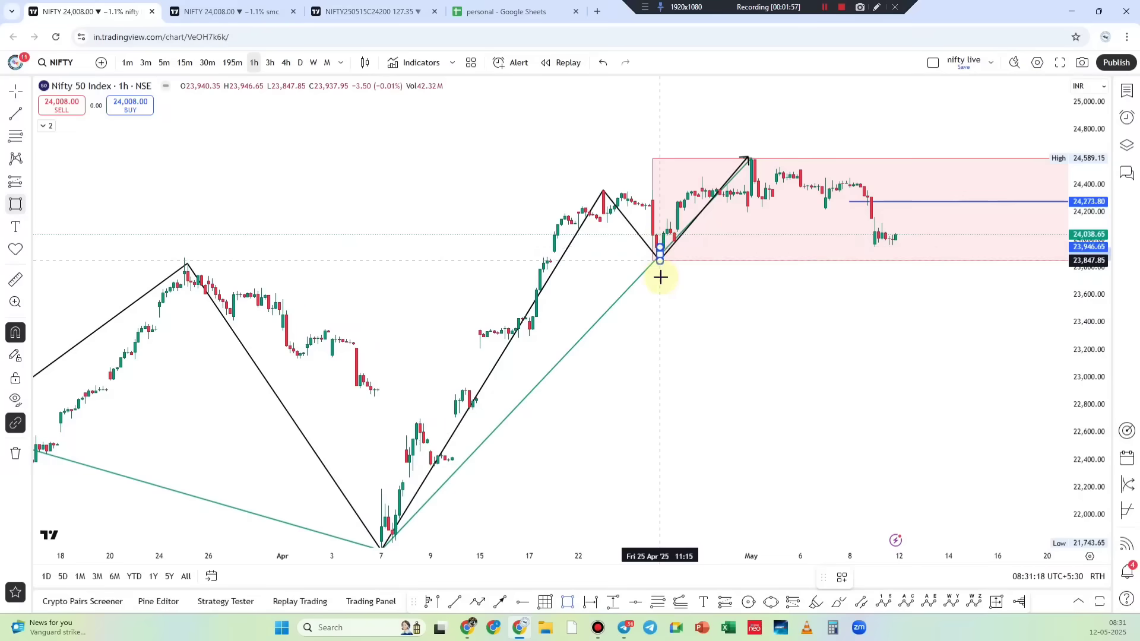
left_click(659, 247)
left_click(959, 246)
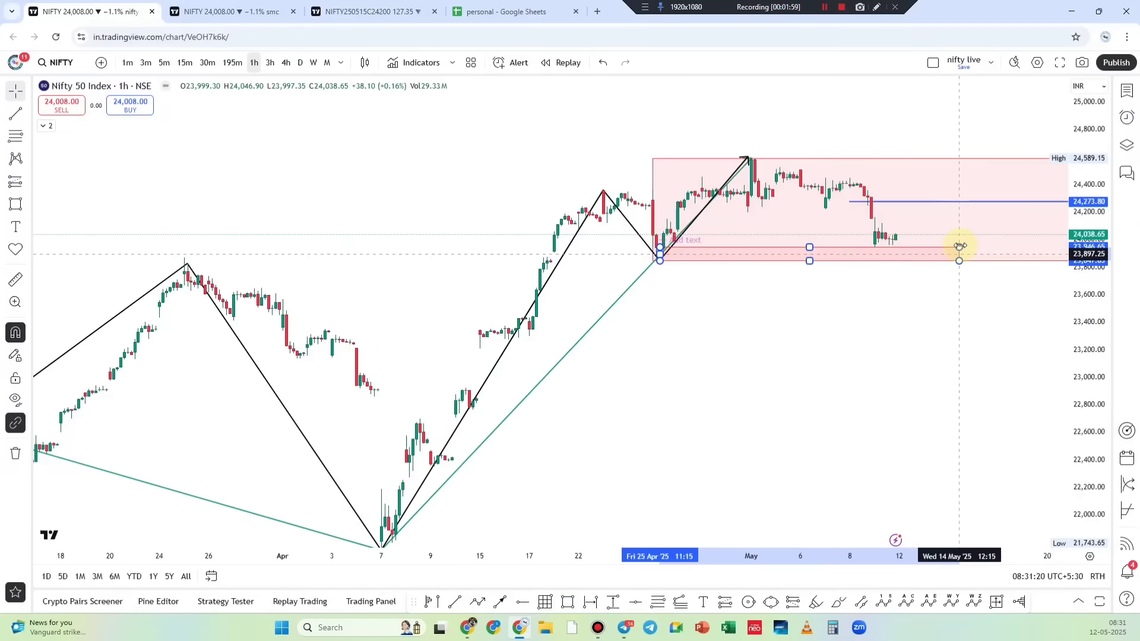
left_click(921, 311)
Zoom in on the 9 May candles above the narrow rectangle to examine their lows, and return to the wider view
left_click(13, 301)
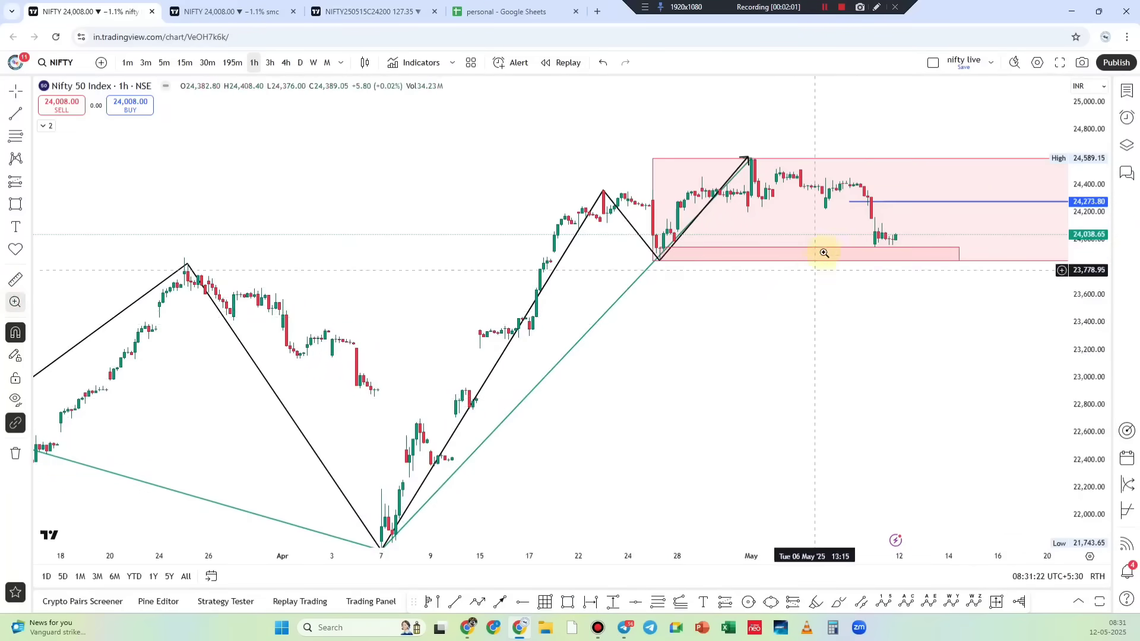
left_click_drag(837, 224, 922, 262)
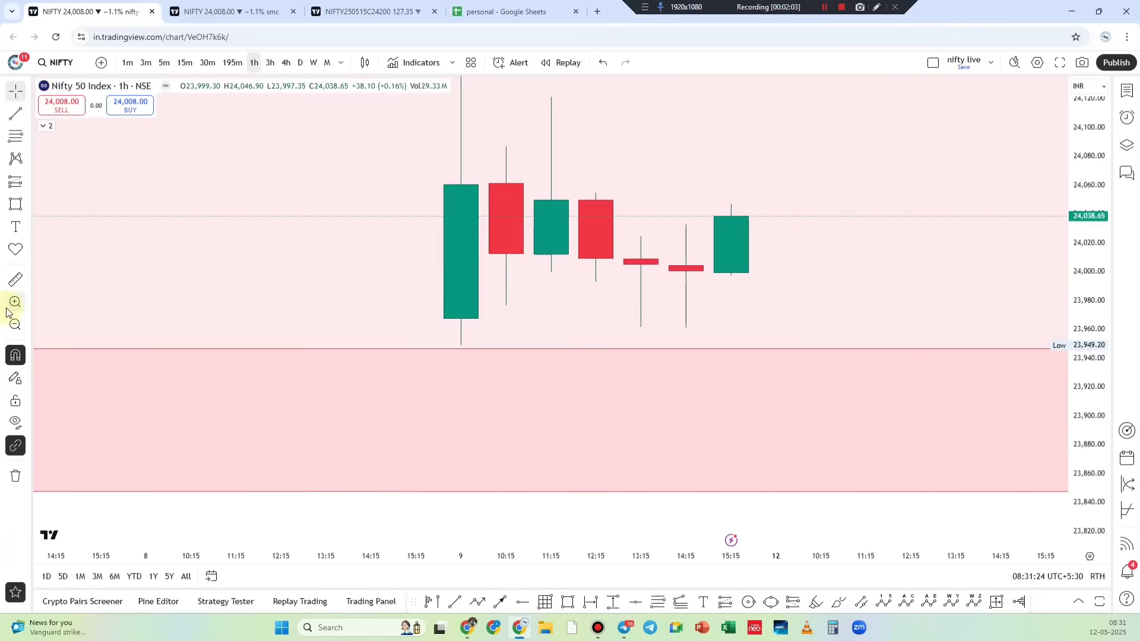
left_click(12, 326)
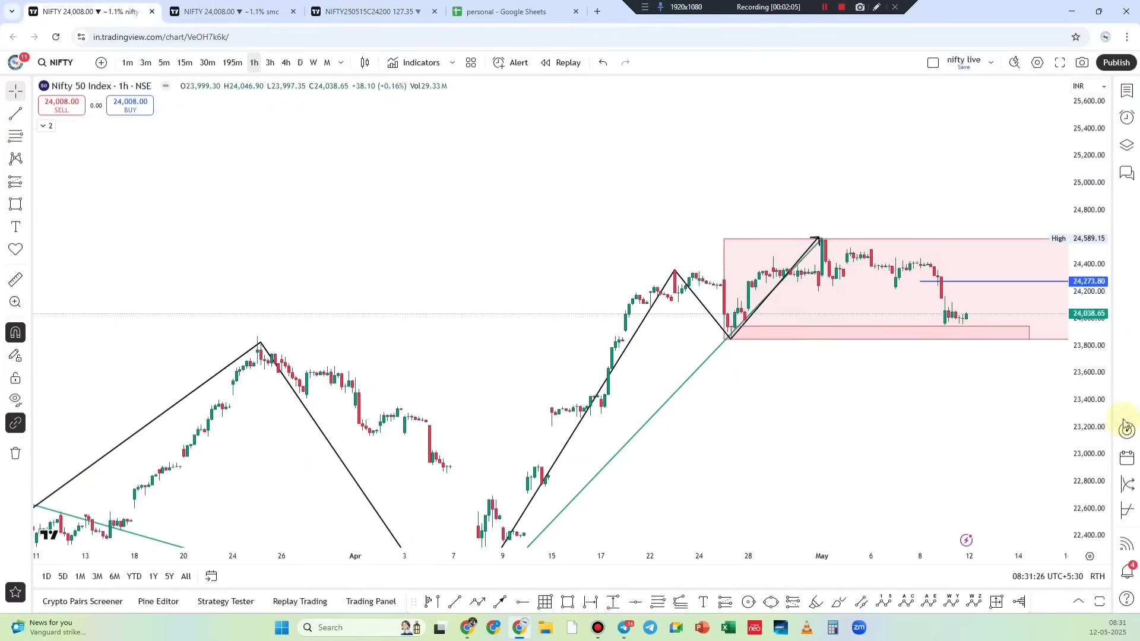
left_click_drag(1085, 399, 1085, 261)
scroll(990, 326, "up", 4)
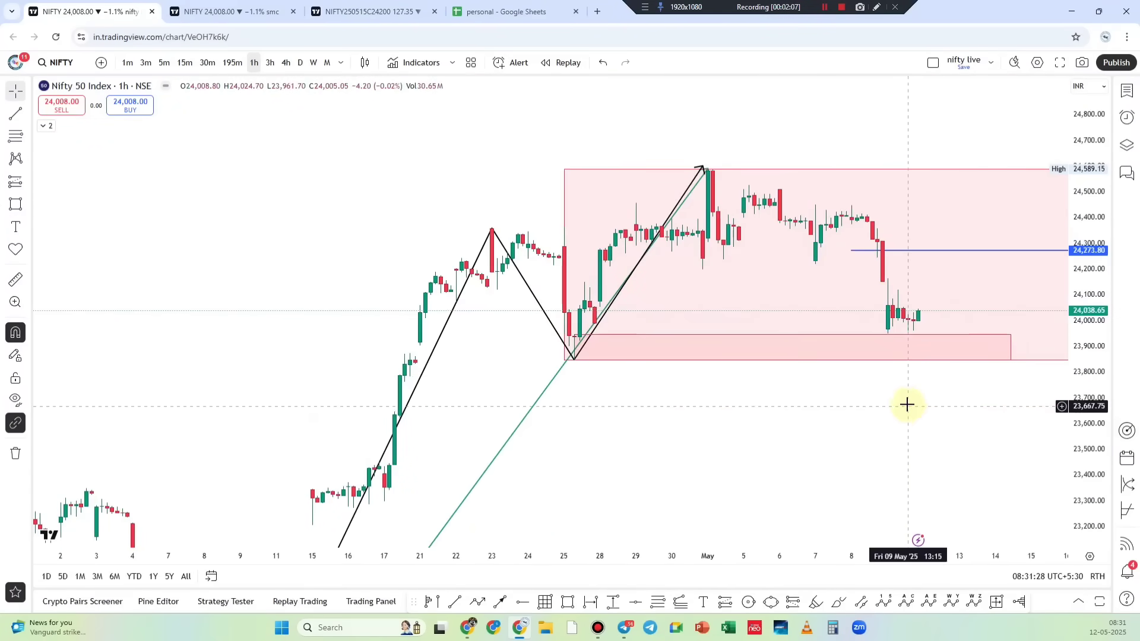
Mark the 23 April swing-high level with a red freehand line, circle the drop to the 25 April low, and clear the markings
left_click(880, 7)
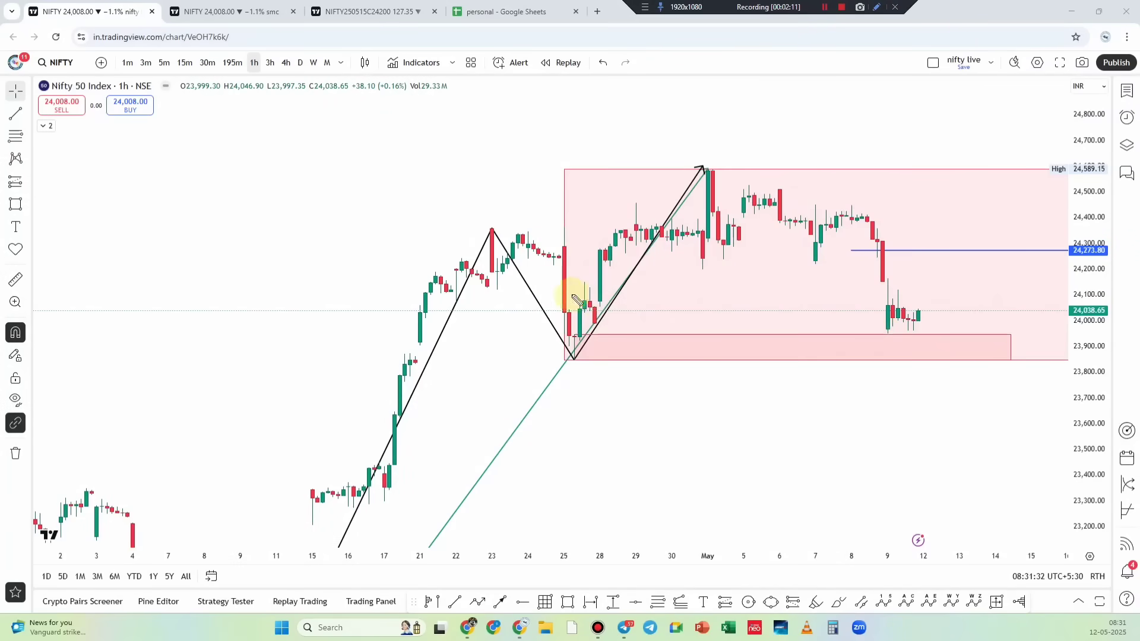
left_click_drag(480, 231, 789, 235)
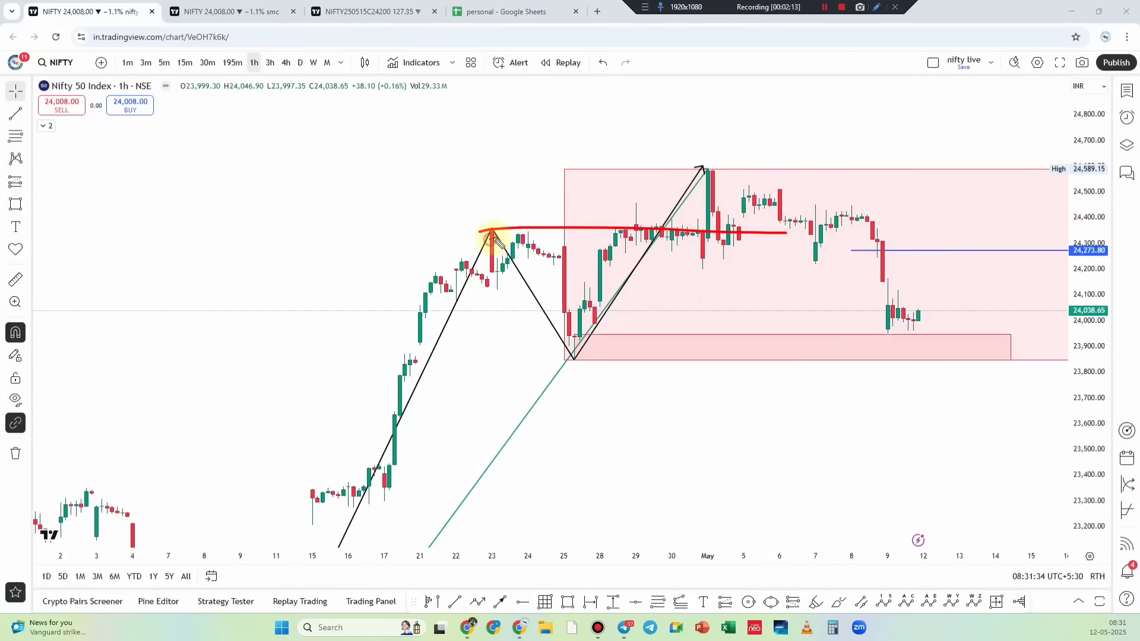
mouse_move(497, 240)
left_mouse_down()
mouse_move(552, 338)
mouse_move(496, 240)
left_mouse_up()
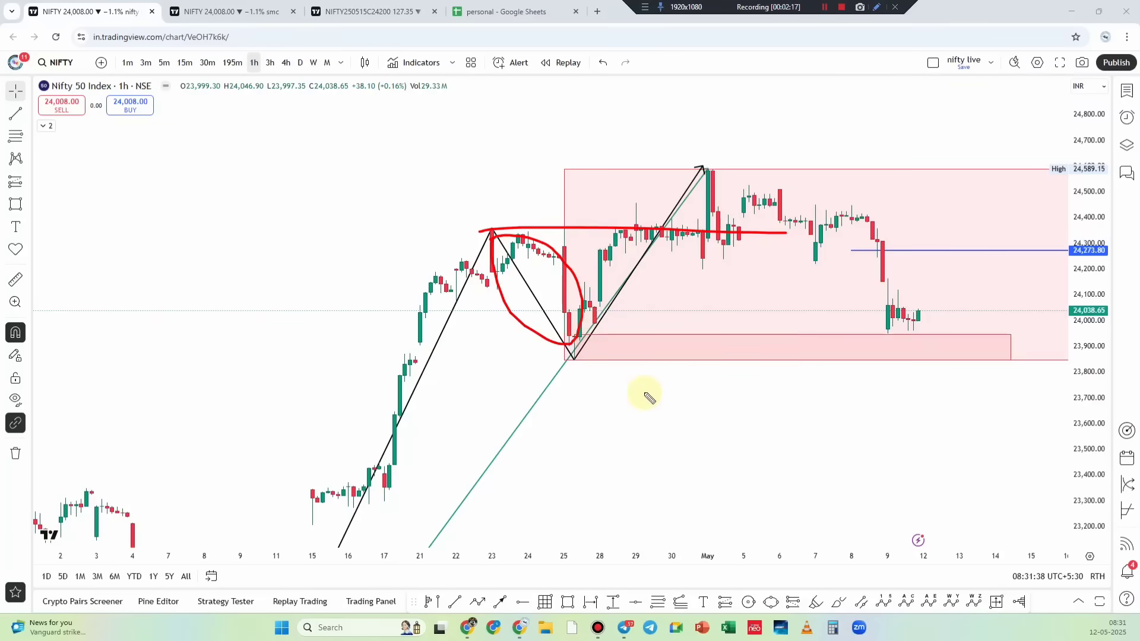
mouse_move(644, 393)
left_mouse_down()
mouse_move(656, 392)
mouse_move(645, 427)
left_mouse_up()
key("Escape")
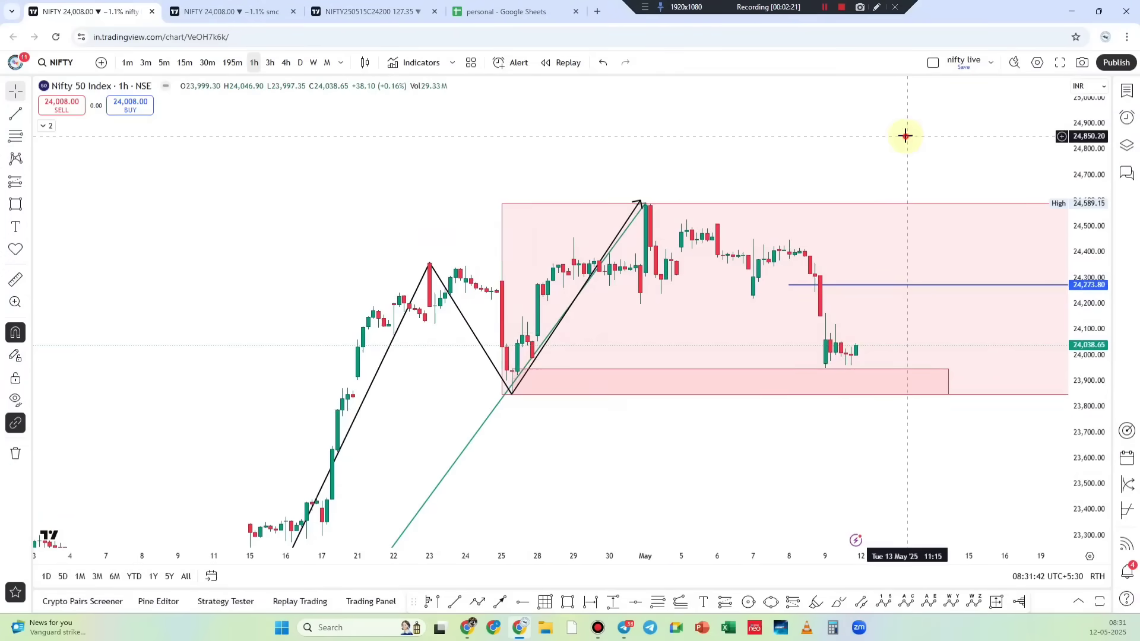
Extend the narrow lower rectangle to 22 May 2025, change its fill color to teal and deselect it
left_click_drag(903, 134, 708, 127)
left_click_drag(764, 373, 992, 376)
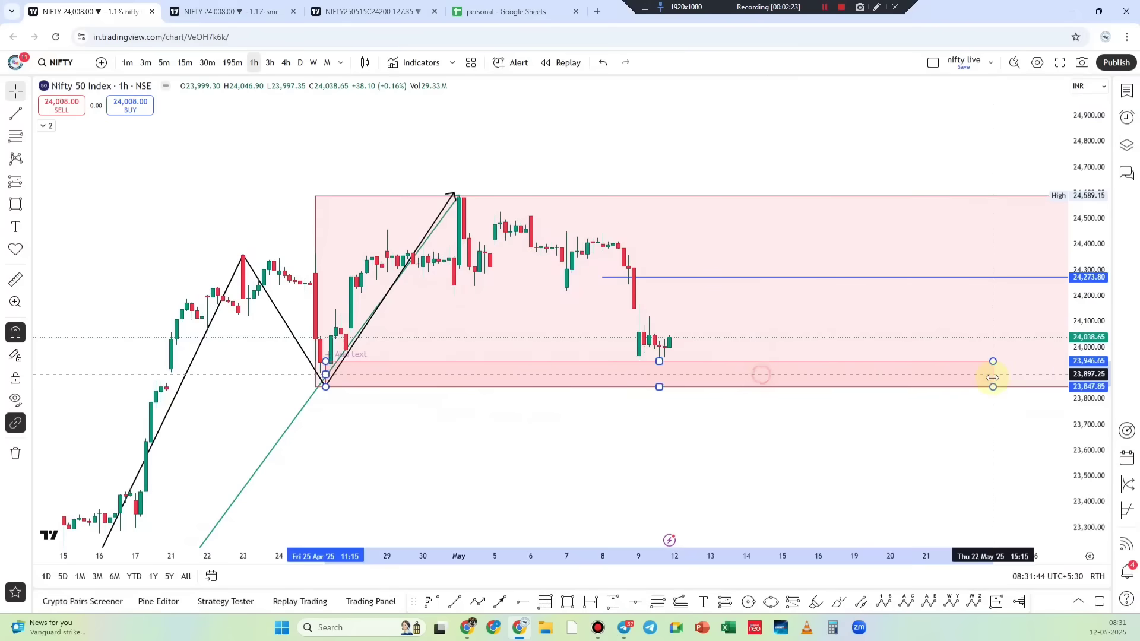
left_click(887, 579)
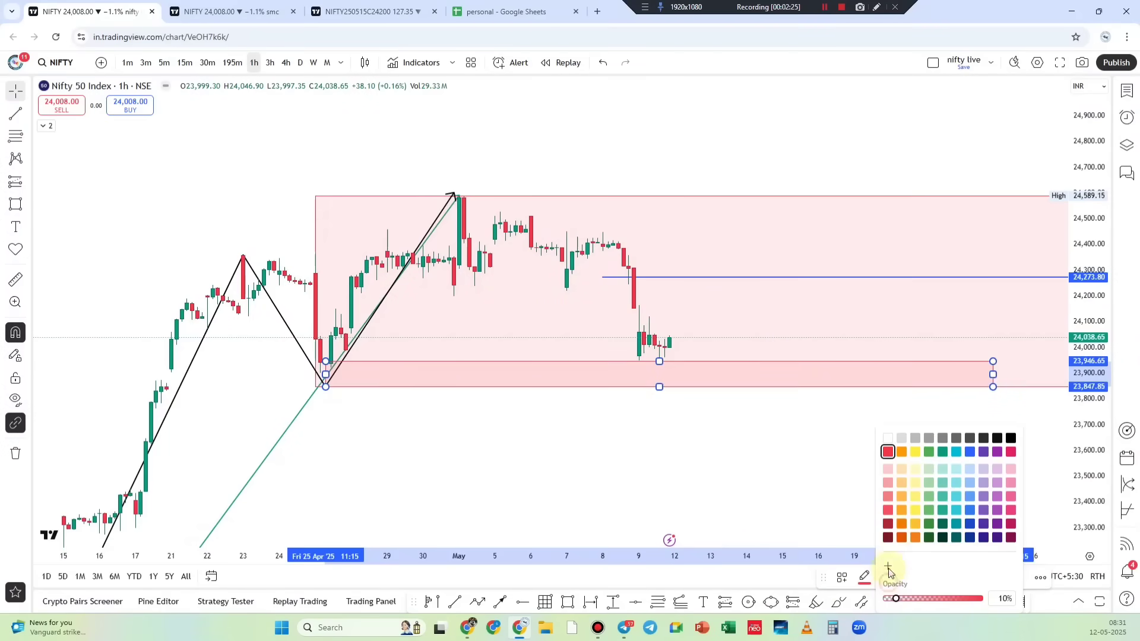
left_click(956, 453)
left_click(782, 453)
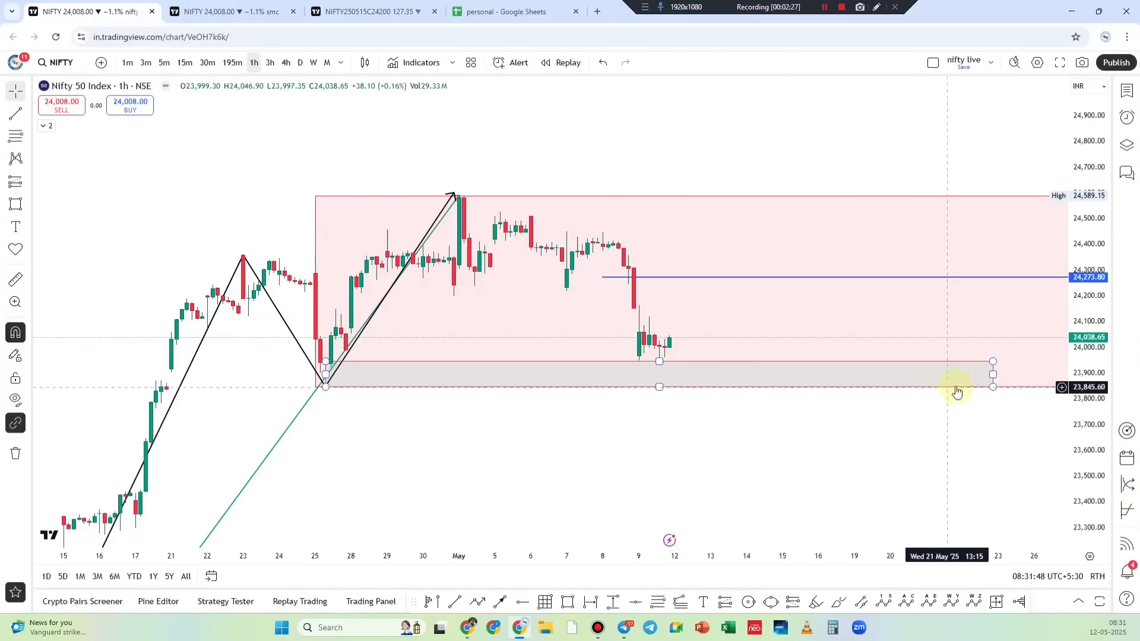
Sketch a freehand stroke rising from below toward the narrow zone under the 9 May candles, and clear it
mouse_move(1086, 317)
left_mouse_down()
mouse_move(1085, 326)
mouse_move(1087, 315)
left_mouse_up()
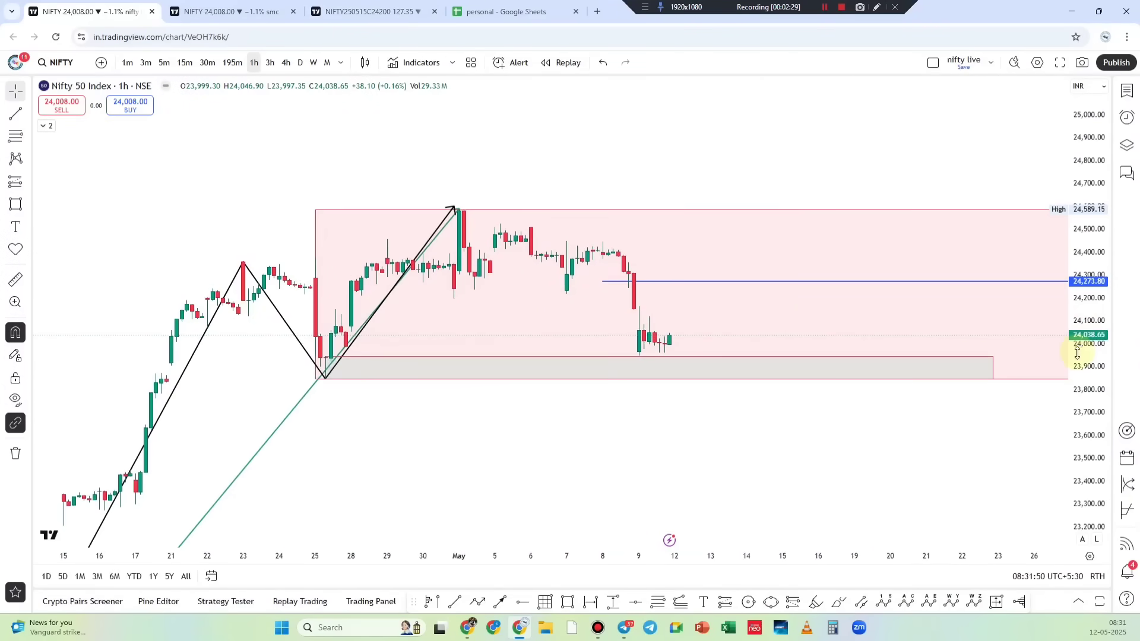
scroll(755, 483, "down", 2)
left_click(877, 7)
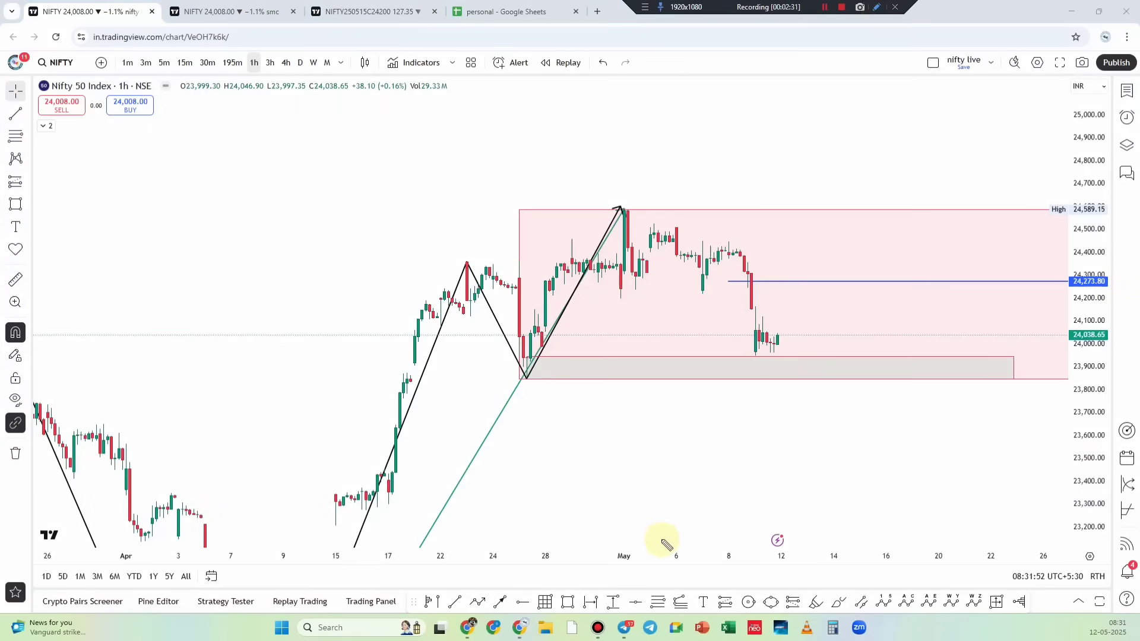
mouse_move(653, 545)
left_mouse_down()
mouse_move(738, 483)
mouse_move(754, 441)
left_mouse_up()
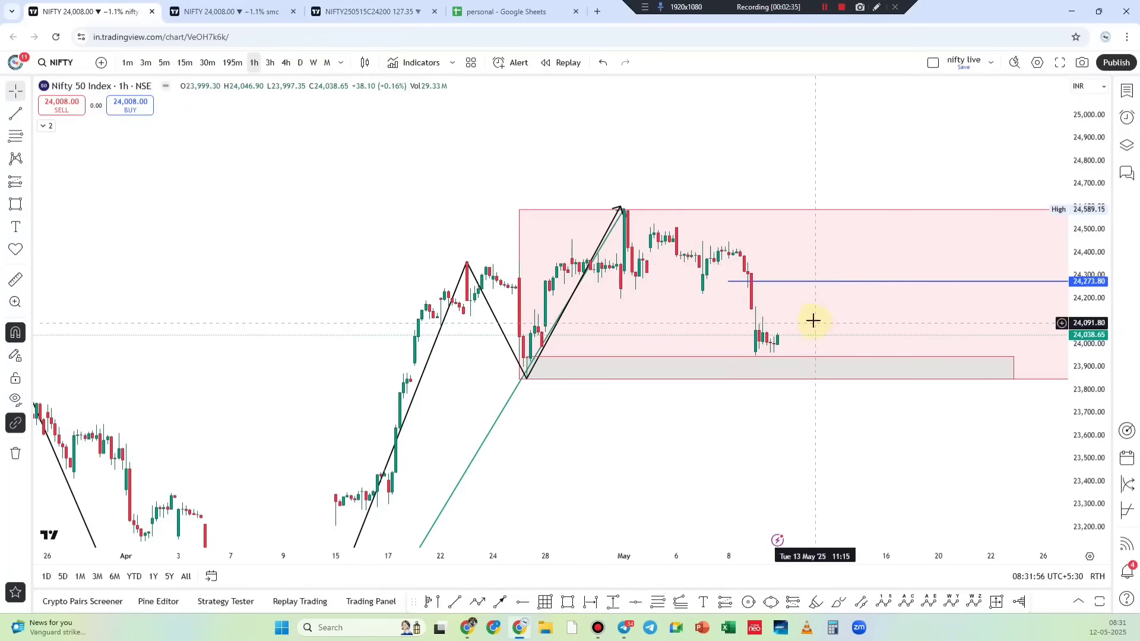
Switch the chart to the 5-minute timeframe around the 29 April to 6 May candles
left_click(164, 62)
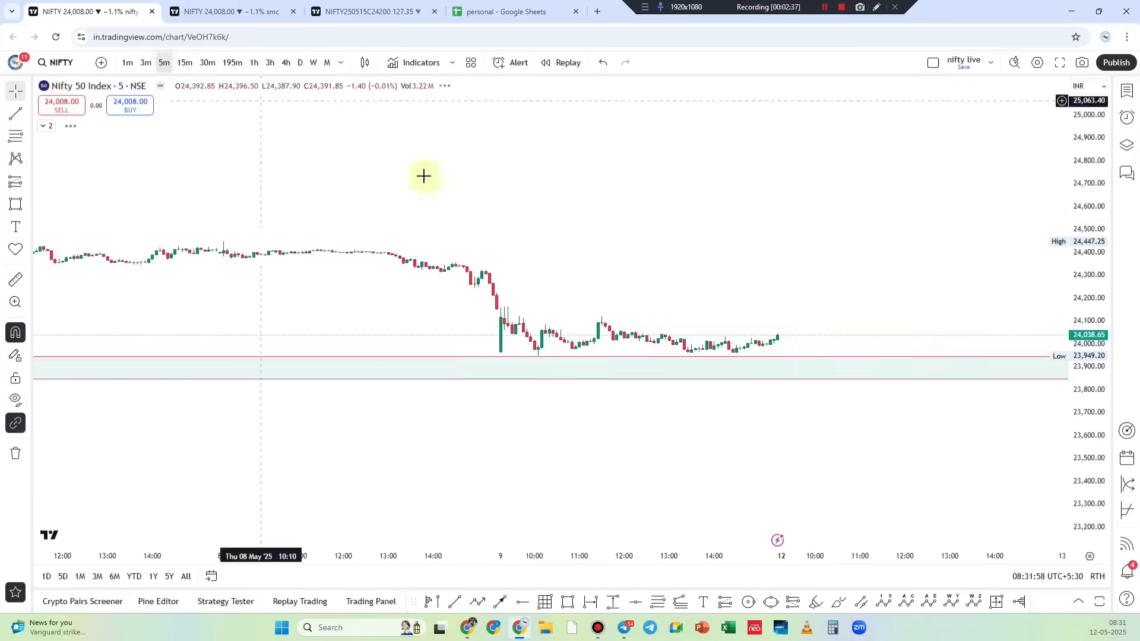
left_click_drag(768, 404, 880, 515)
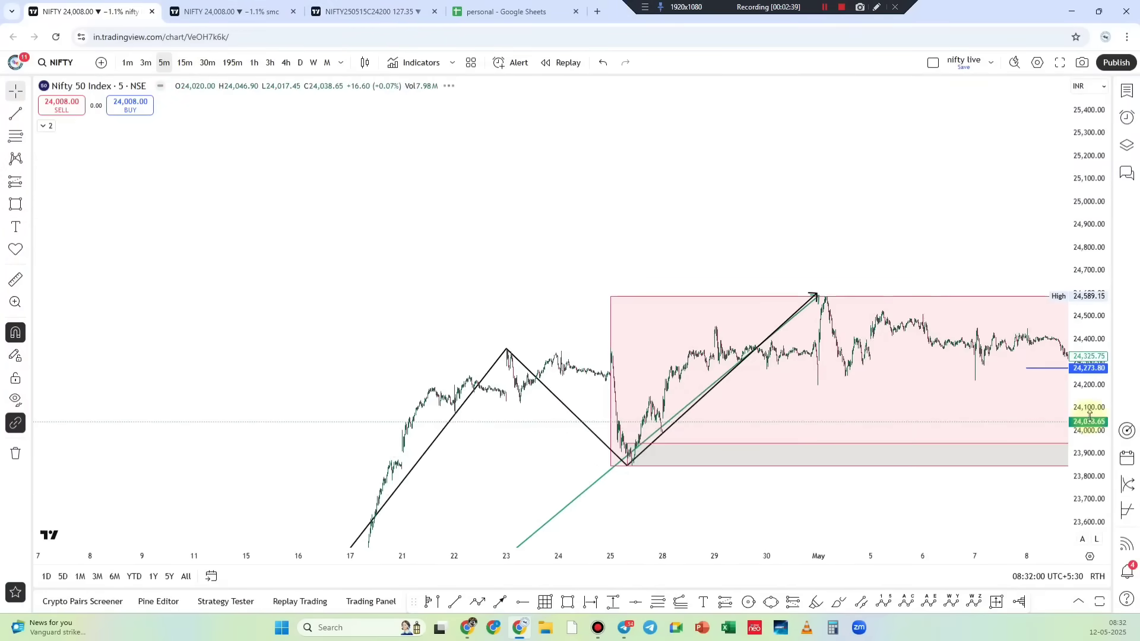
scroll(796, 331, "up", 3)
left_click_drag(687, 158, 1042, 42)
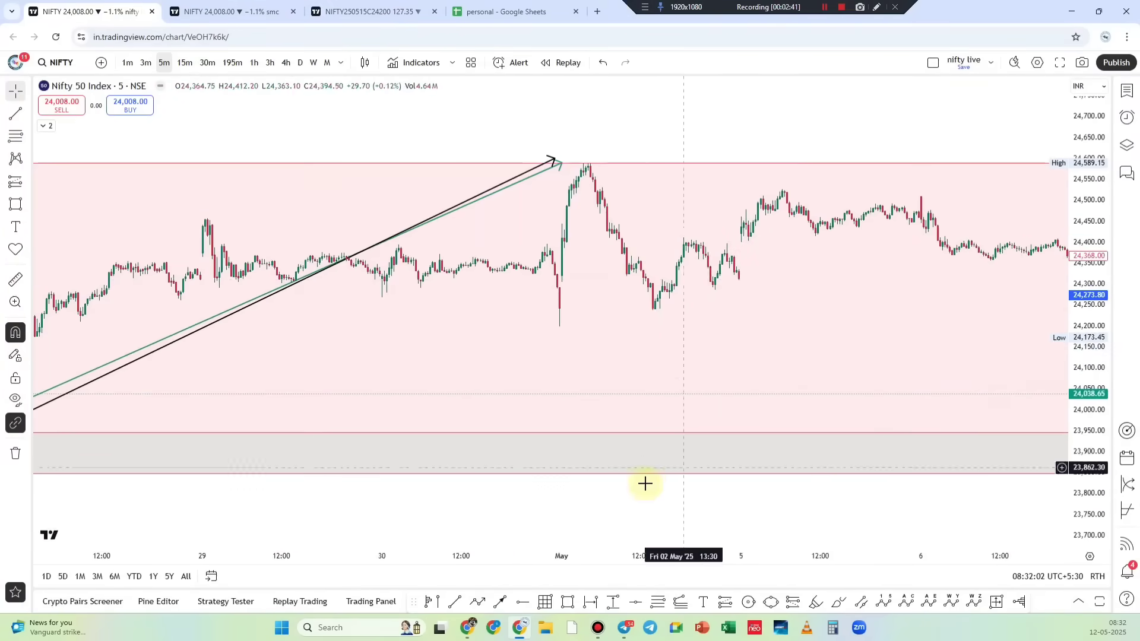
Draw a path from the 29 April swing high down to the low before the 2 May rally and up to the 2 May high
left_click(478, 601)
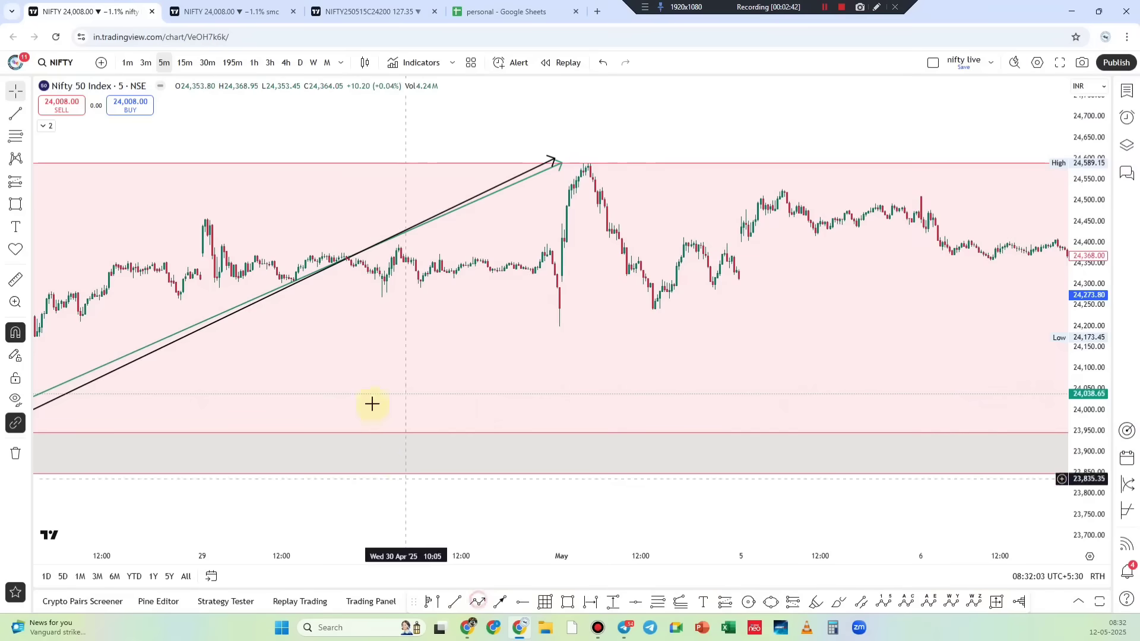
left_click(208, 213)
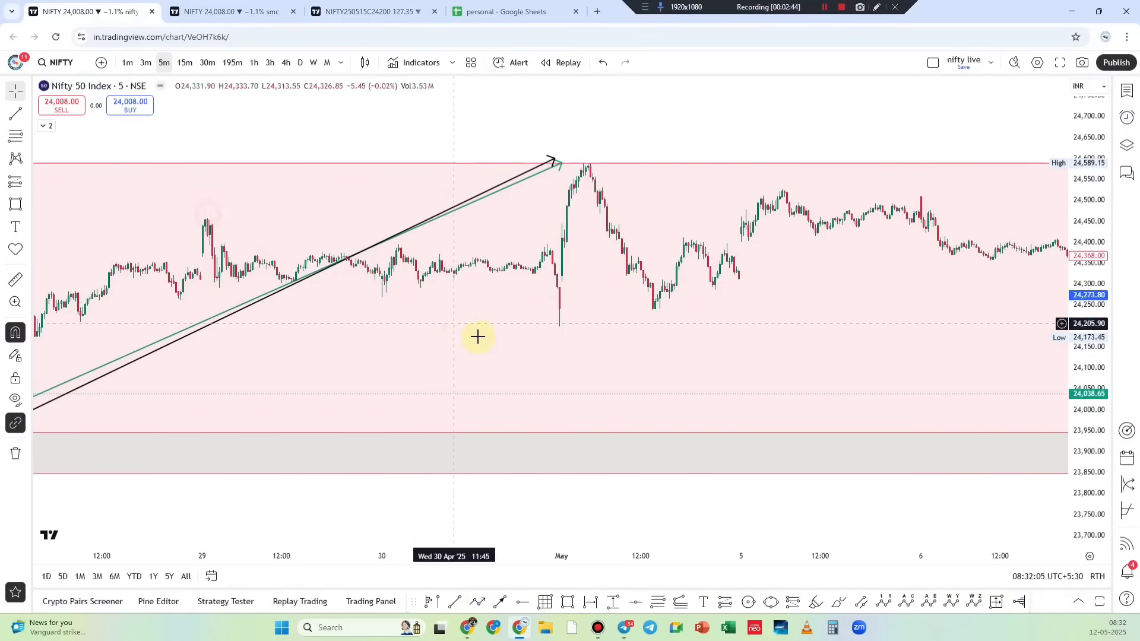
left_click(481, 603)
left_click(207, 220)
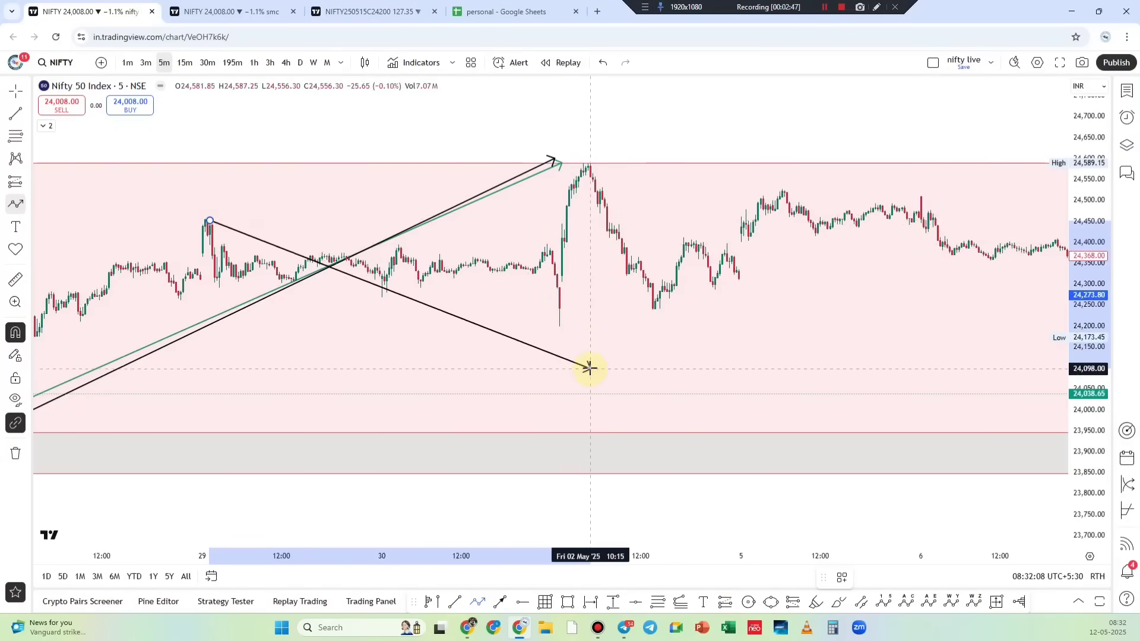
left_click(559, 331)
left_click(589, 158)
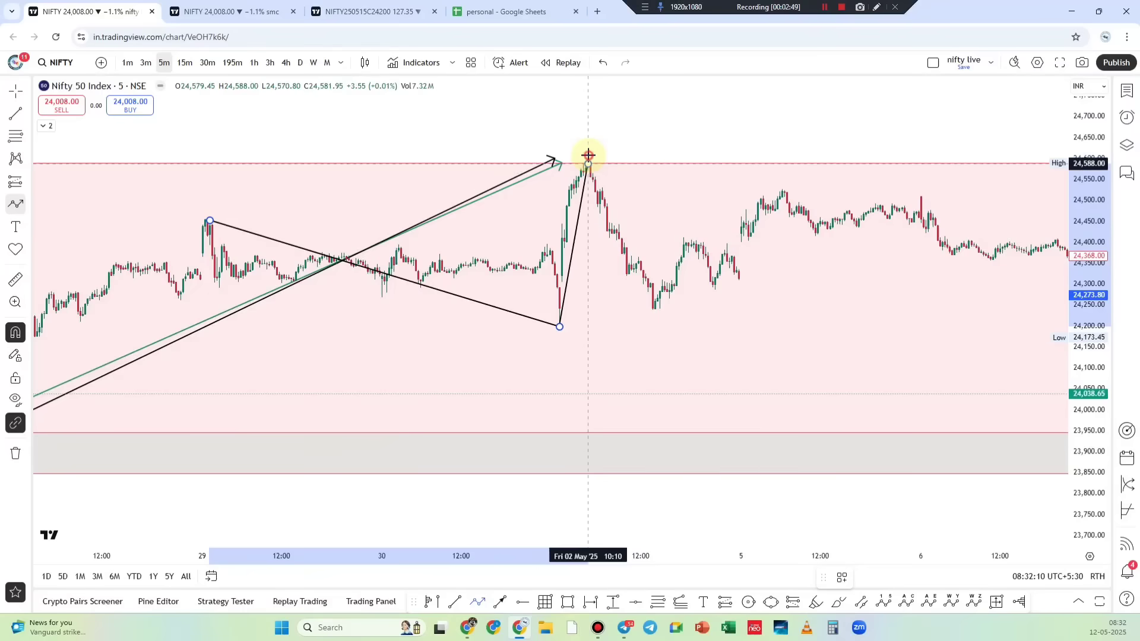
Draw a second path arrow from the 2 May swing high down to the 9 May low at the edge of the lower zone
scroll(886, 397, "down", 3)
left_click_drag(885, 398, 383, 272)
scroll(383, 271, "up", 4)
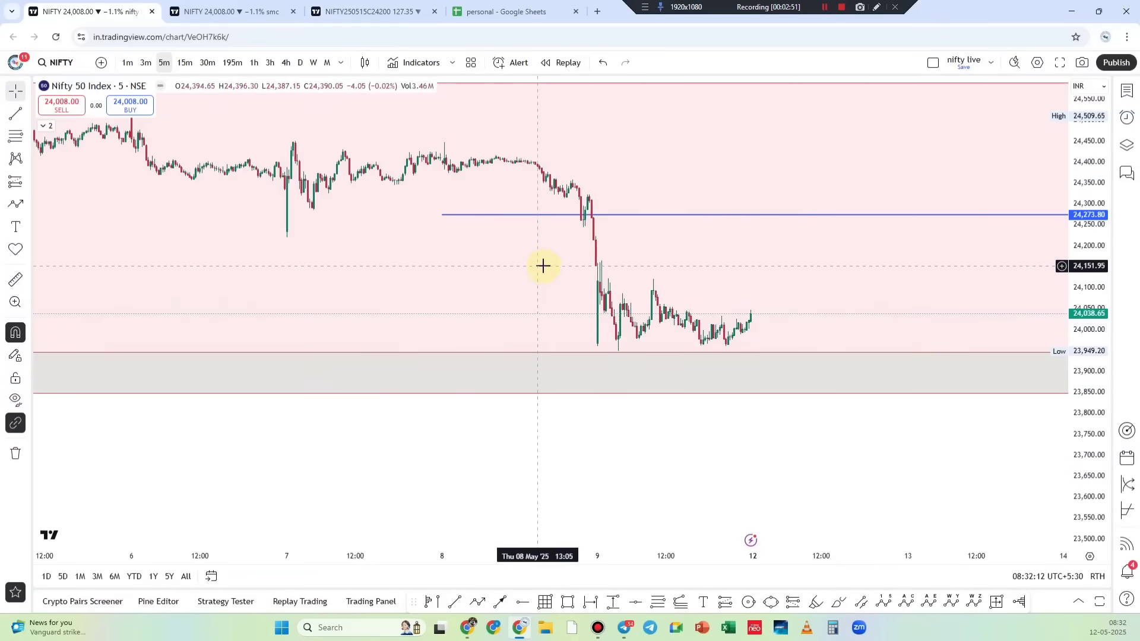
left_click_drag(541, 262, 755, 356)
scroll(760, 364, "down", 2)
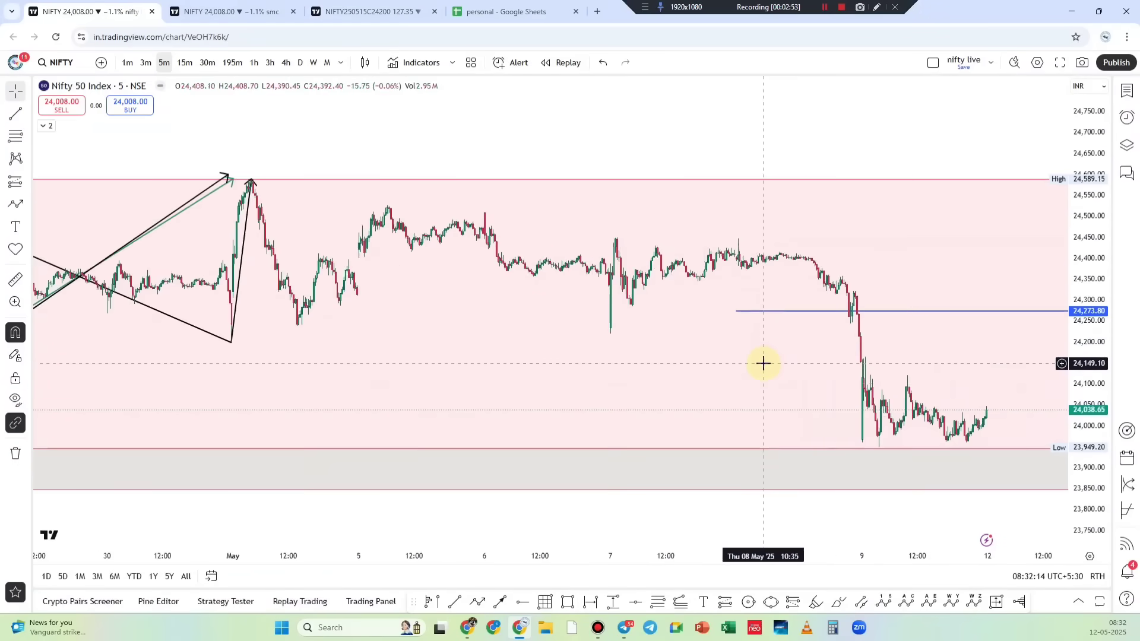
left_click(478, 602)
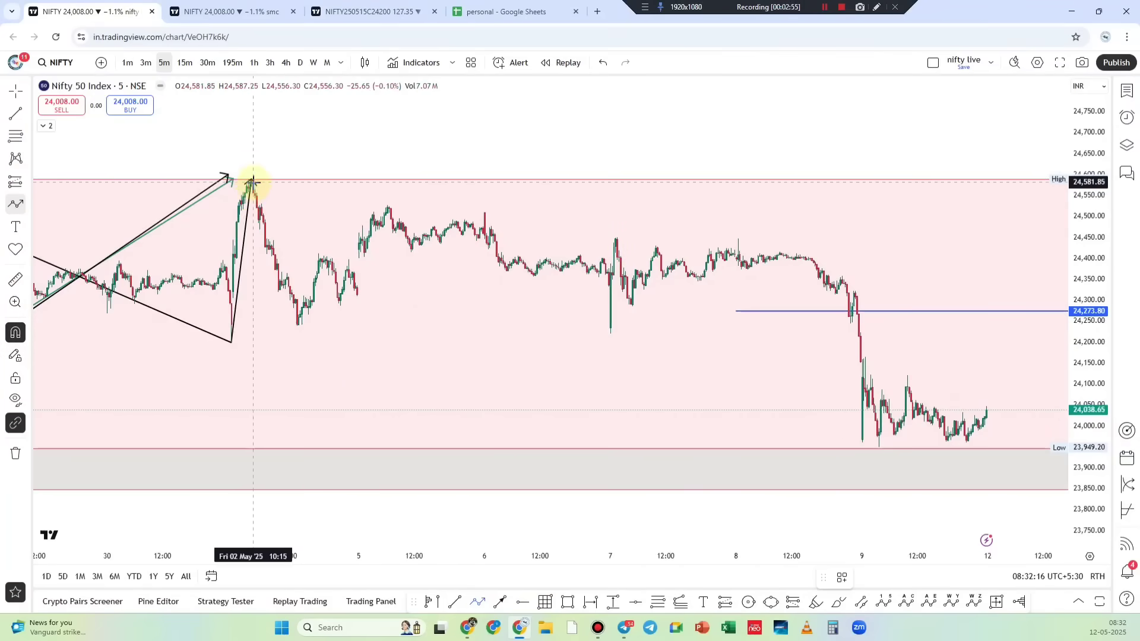
left_click(251, 180)
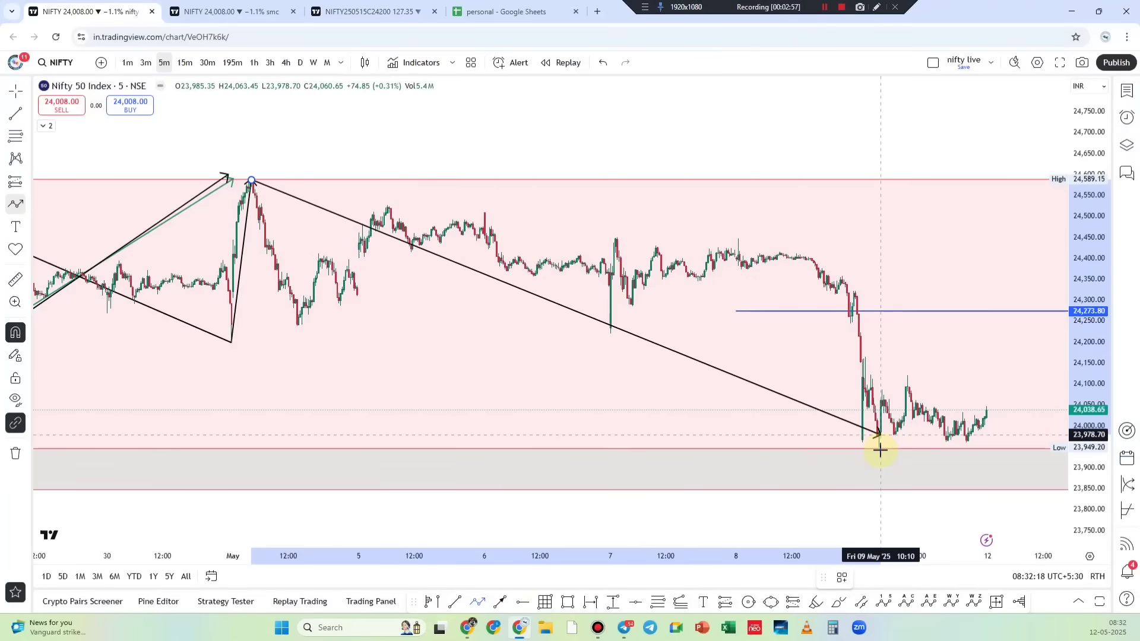
key("Escape")
scroll(839, 323, "down", 5)
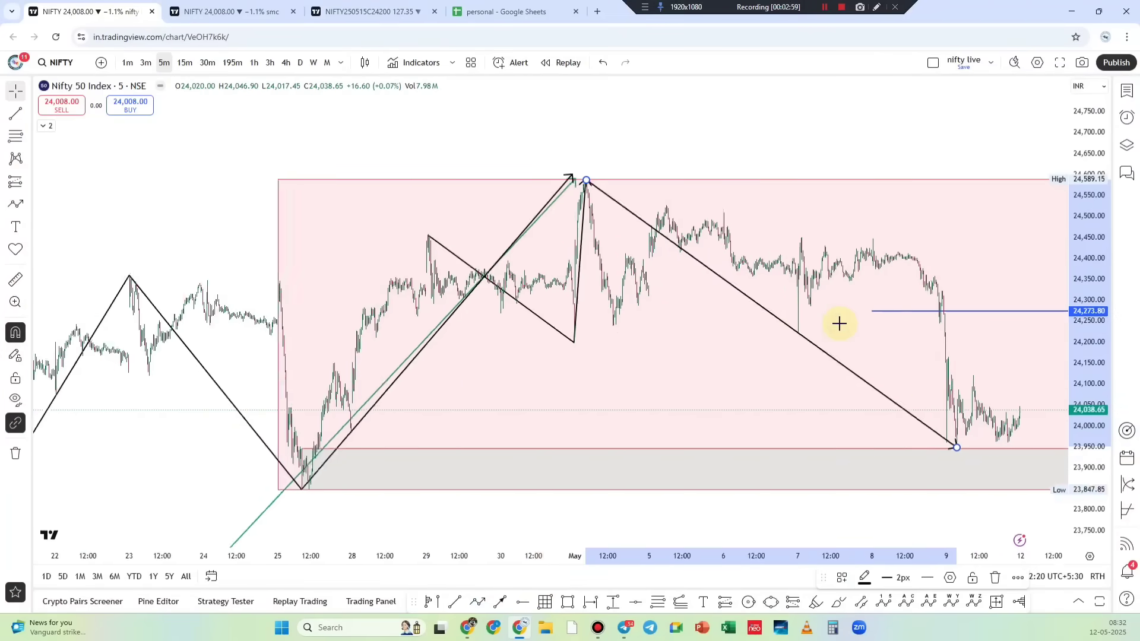
scroll(839, 324, "up", 4)
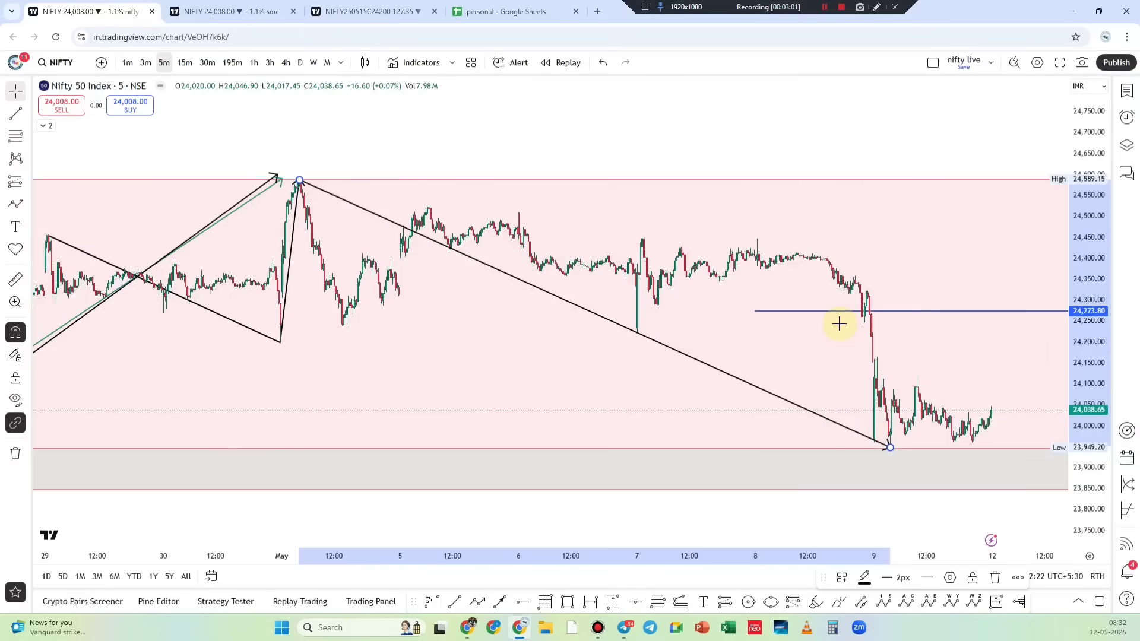
scroll(1002, 459, "down", 2)
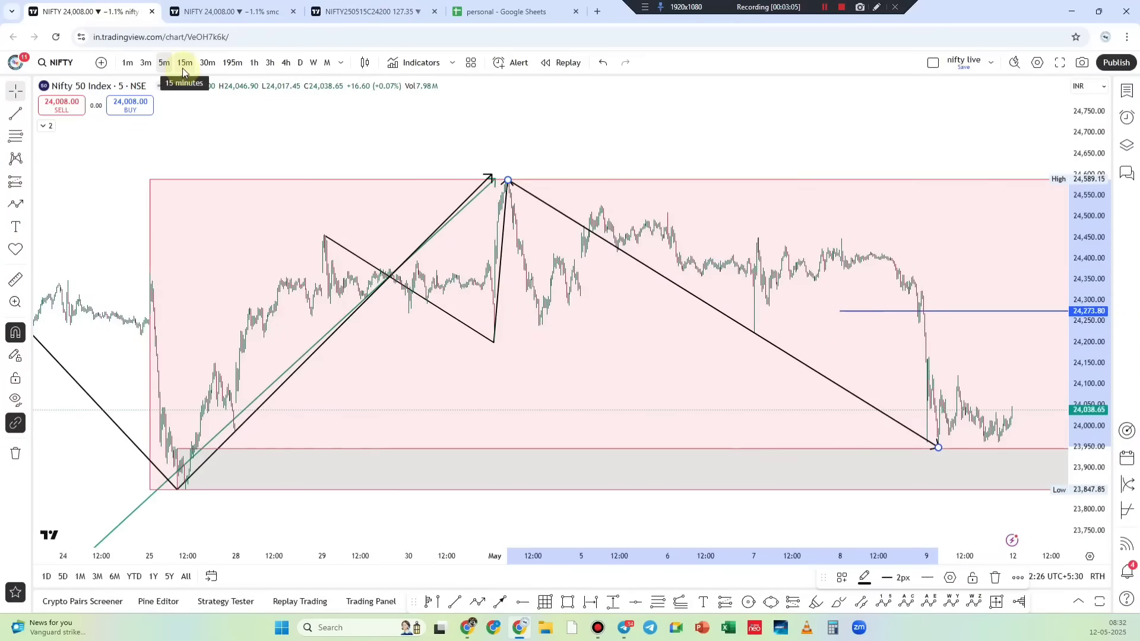
On the daily timeframe, draw a rectangle from the 5 December 2024 high spanning 24,857.75 to 24,601.75 until 17 July 2025, with a red fill
left_click(300, 63)
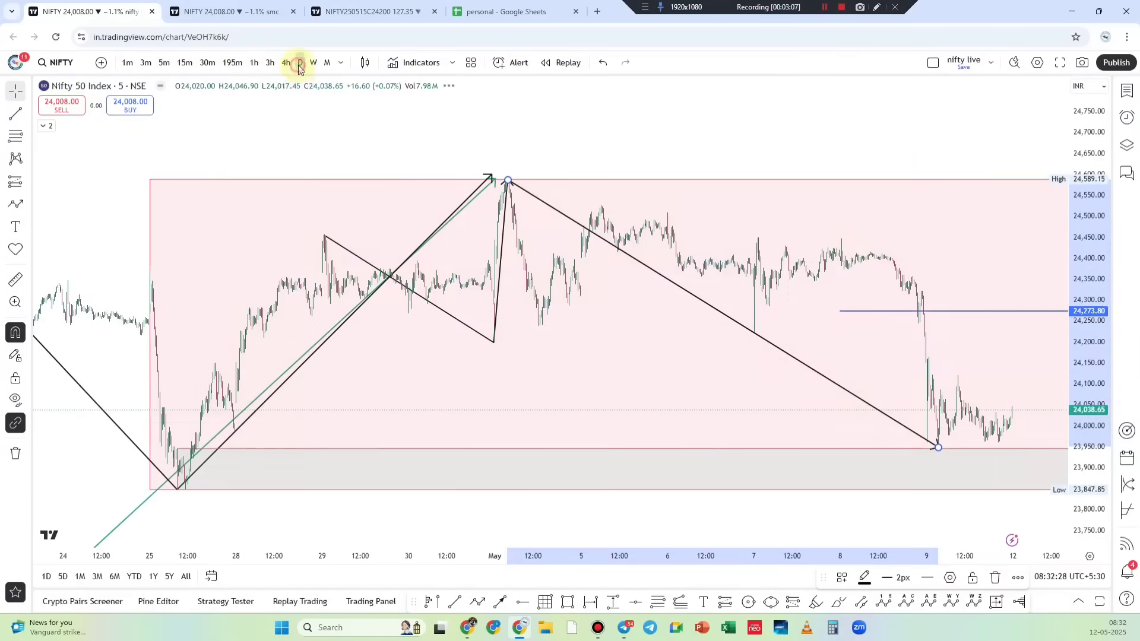
left_click_drag(1093, 185, 1007, 540)
scroll(693, 381, "up", 10)
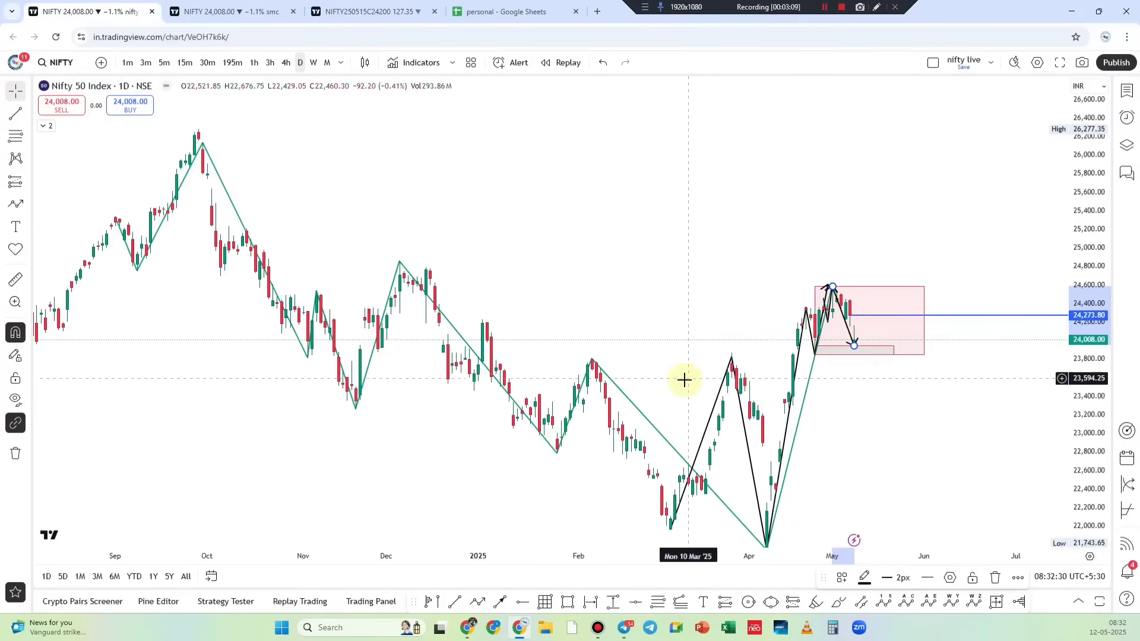
left_click(568, 601)
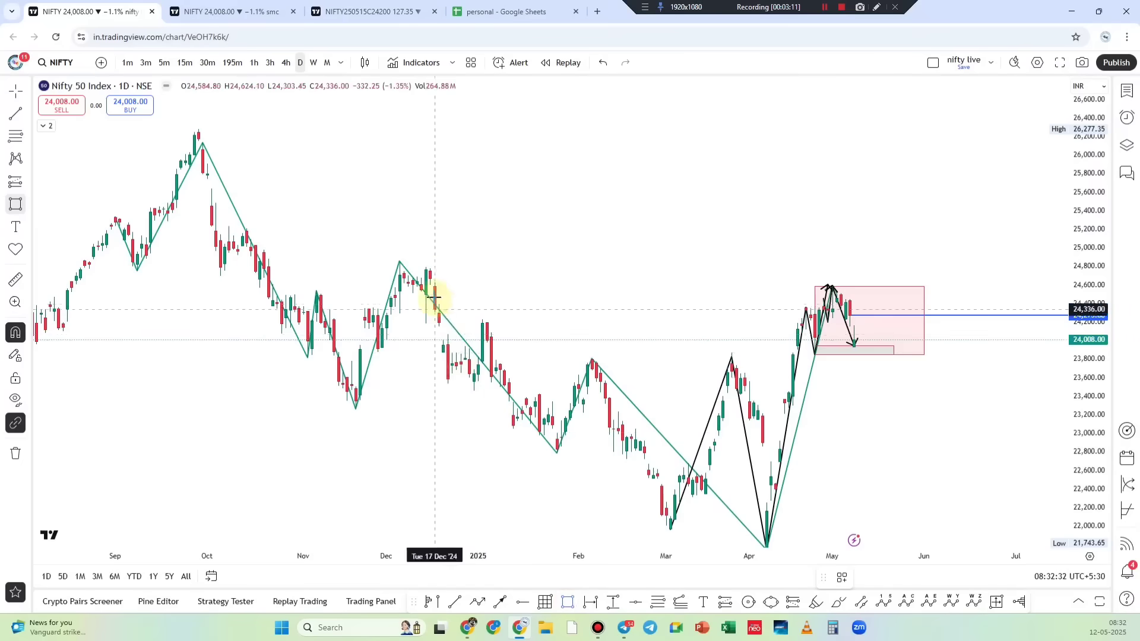
left_click_drag(431, 286, 400, 261)
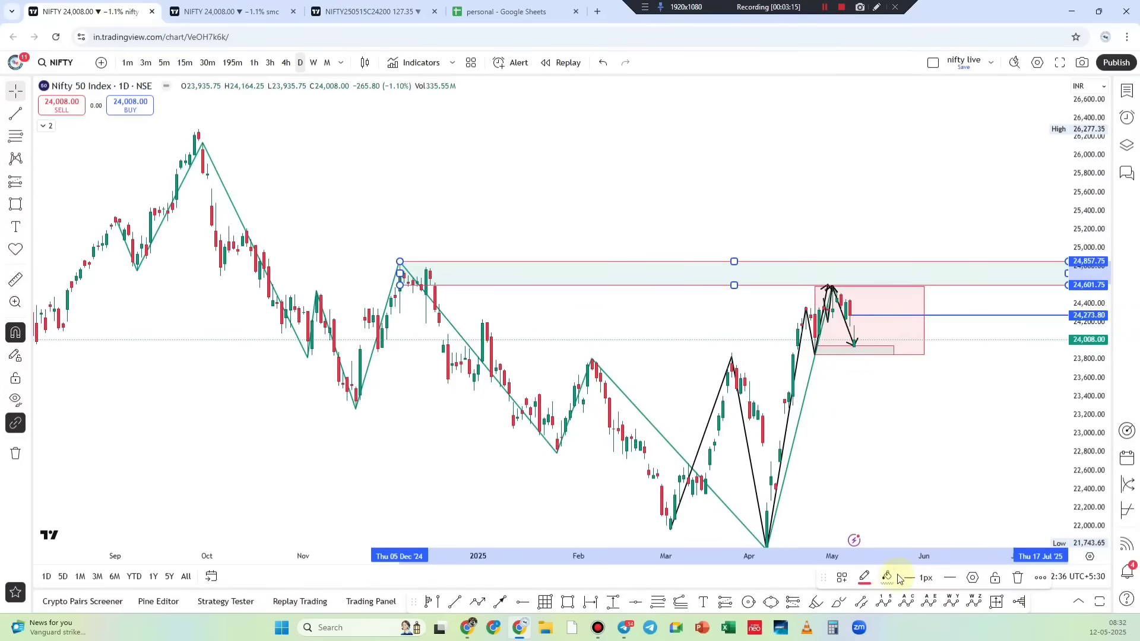
left_click(894, 581)
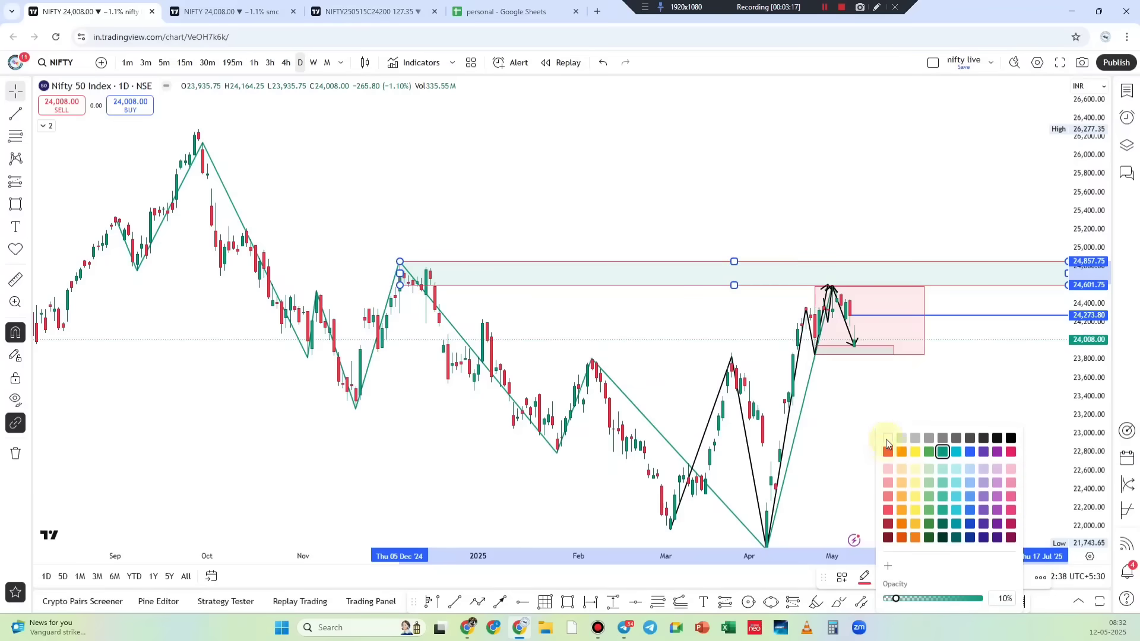
left_click(888, 451)
Delete the large pink rectangle that starts at 25 April 2025
left_click(925, 355)
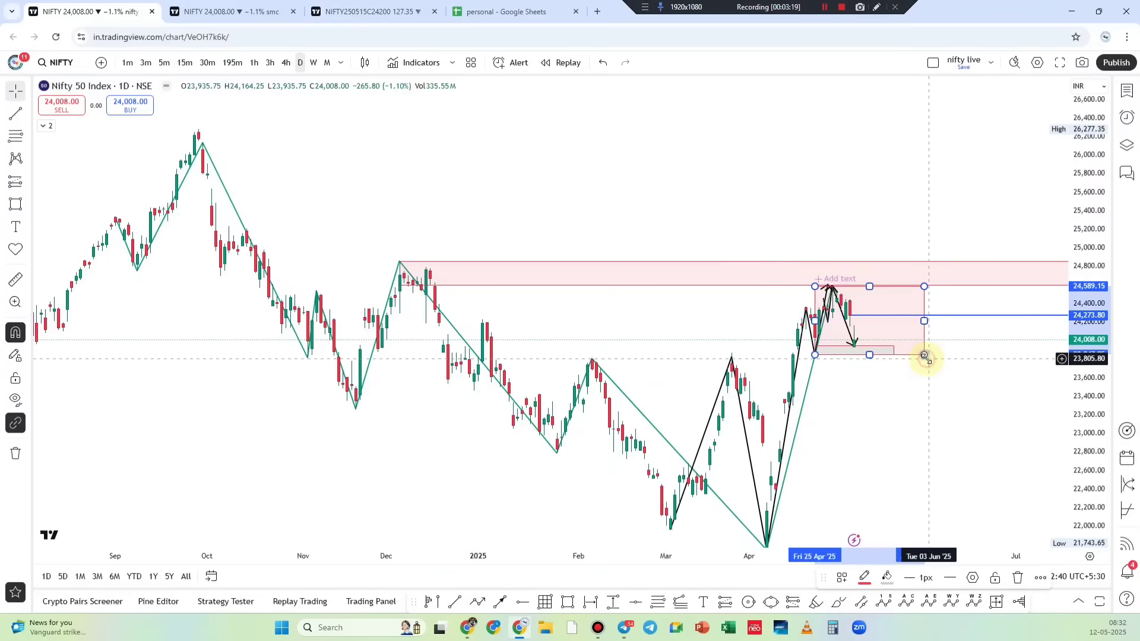
key("Delete")
scroll(925, 356, "up", 5)
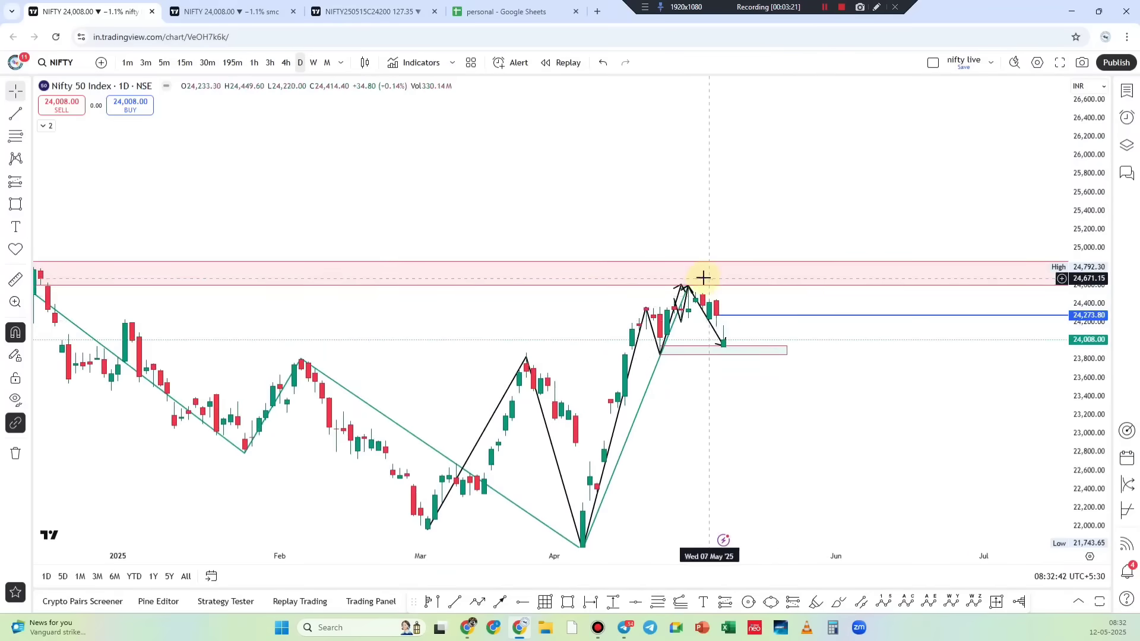
Handwrite an underlined "Bull" beside the latest candles, sketch a rising stroke from the lower zone, and clear the markings
left_click(876, 7)
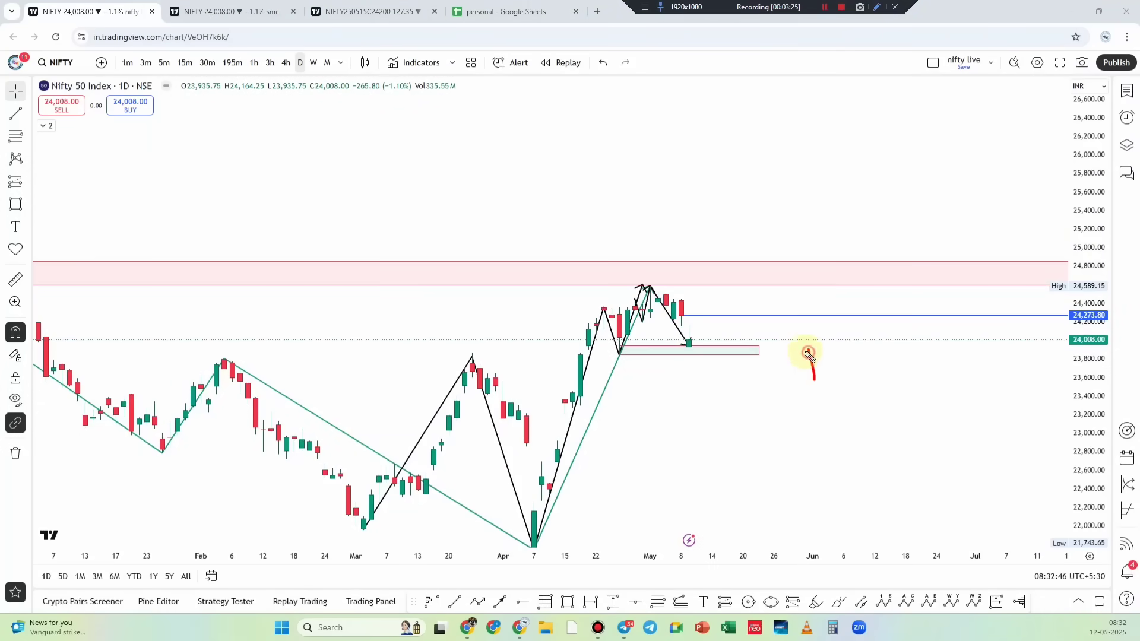
mouse_move(809, 355)
left_mouse_down()
mouse_move(857, 364)
mouse_move(891, 353)
left_mouse_up()
left_click_drag(850, 398, 927, 370)
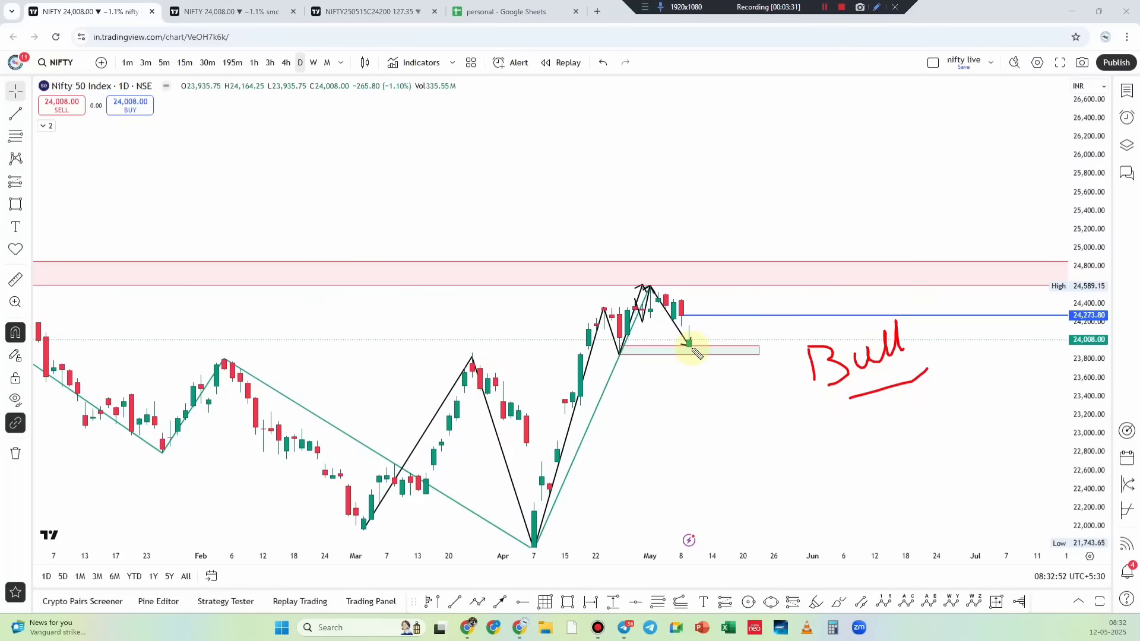
left_click_drag(690, 346, 722, 298)
key("Escape")
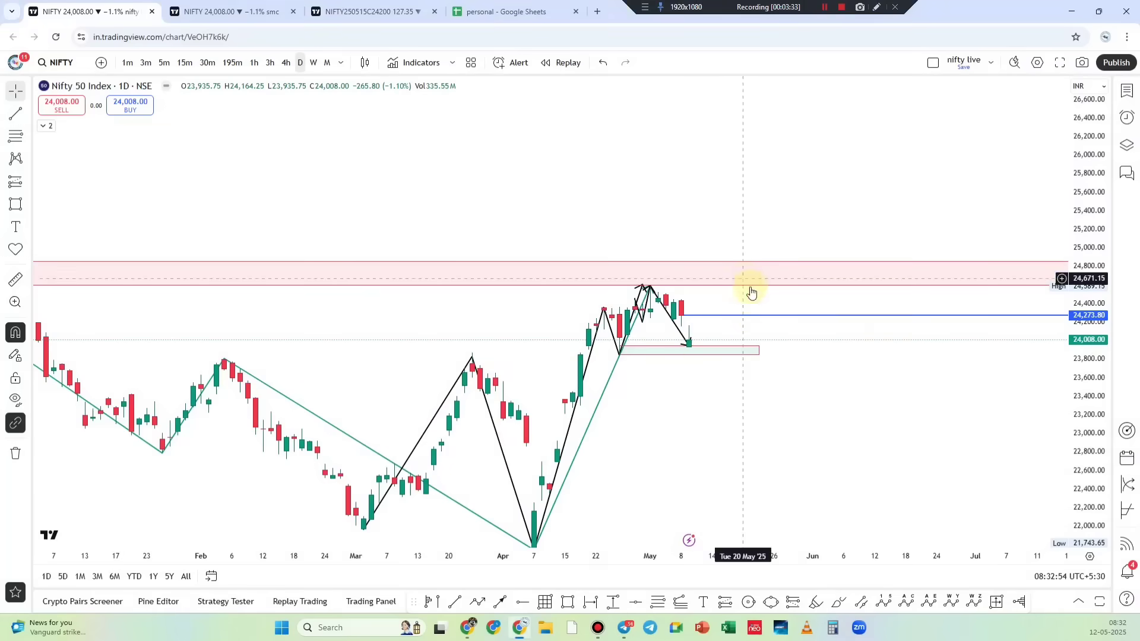
Delete the blue horizontal ray at 24,273.80 that starts on 8 May
left_click(747, 320)
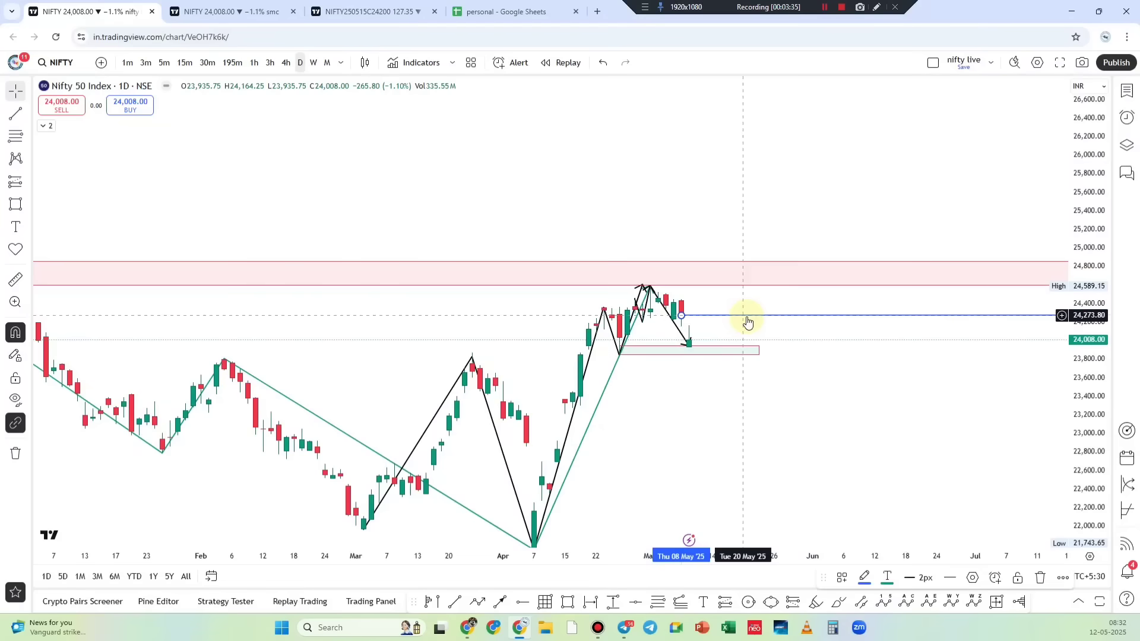
key("Delete")
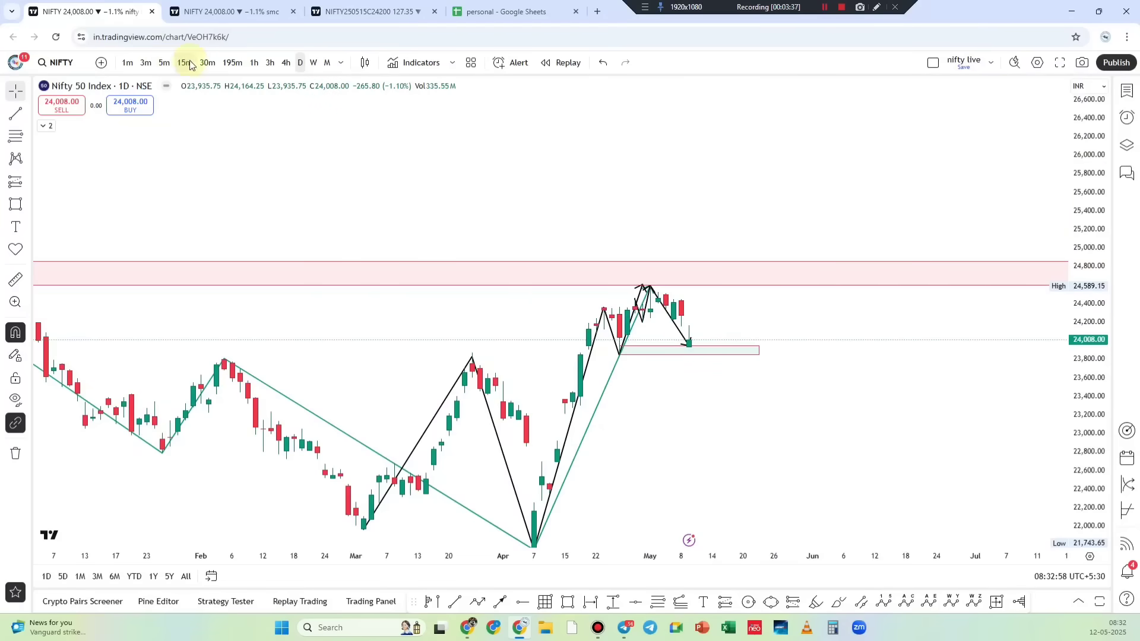
scroll(420, 255, "down", 1)
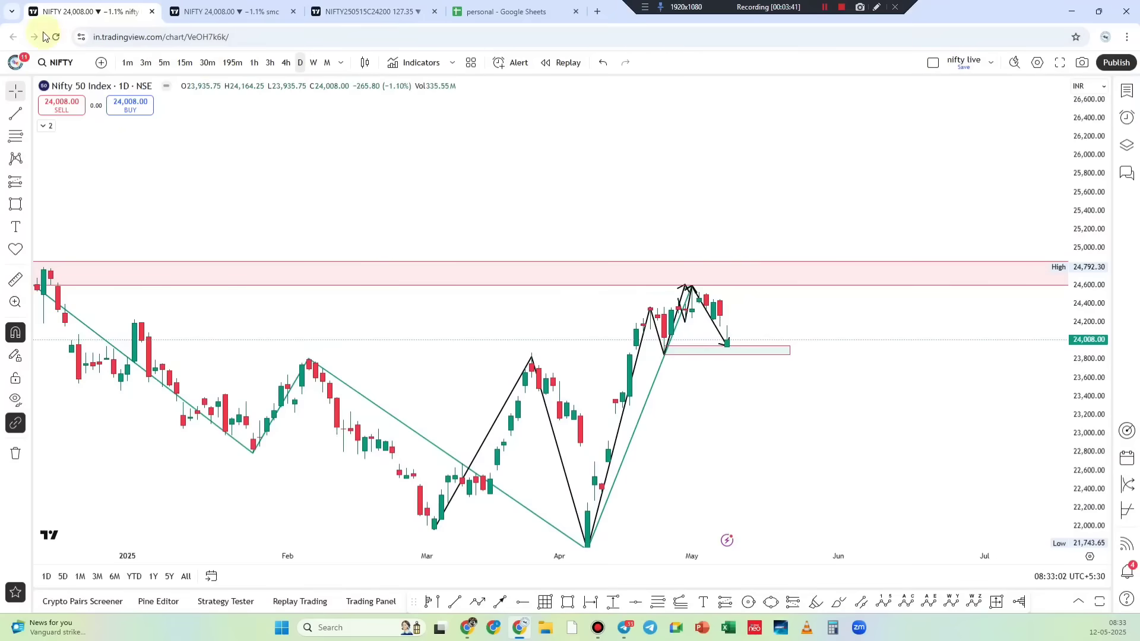
left_click(825, 7)
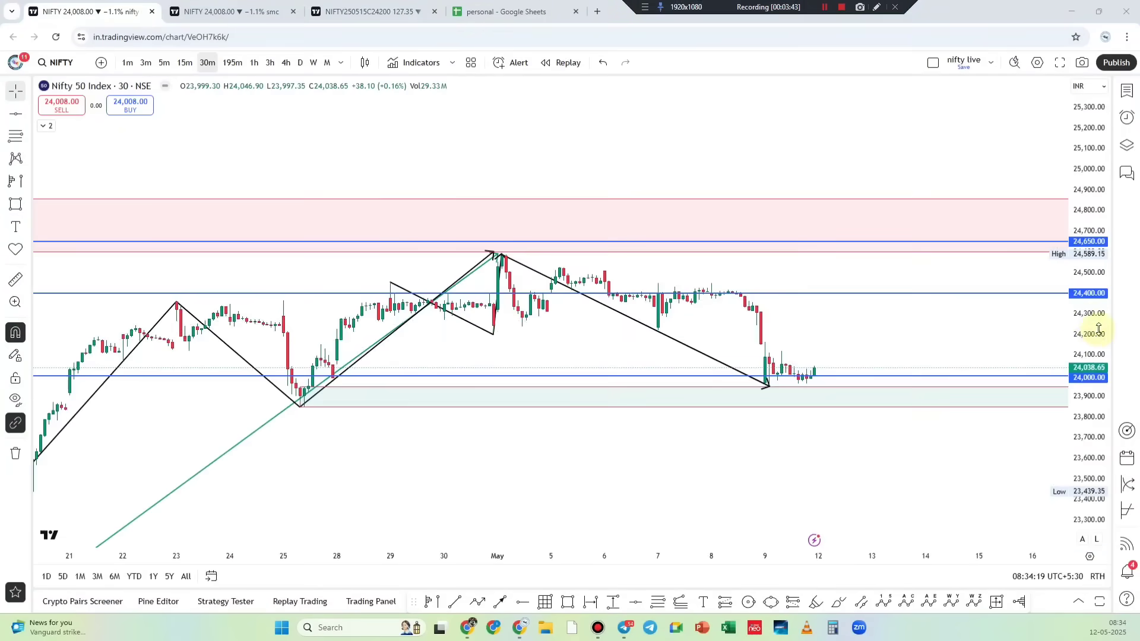
Sketch a freehand path rising from above the 24,400 line toward 24,650, circle the 24,650 line, and clear the markings
left_click_drag(1090, 325, 1068, 231)
left_click(881, 9)
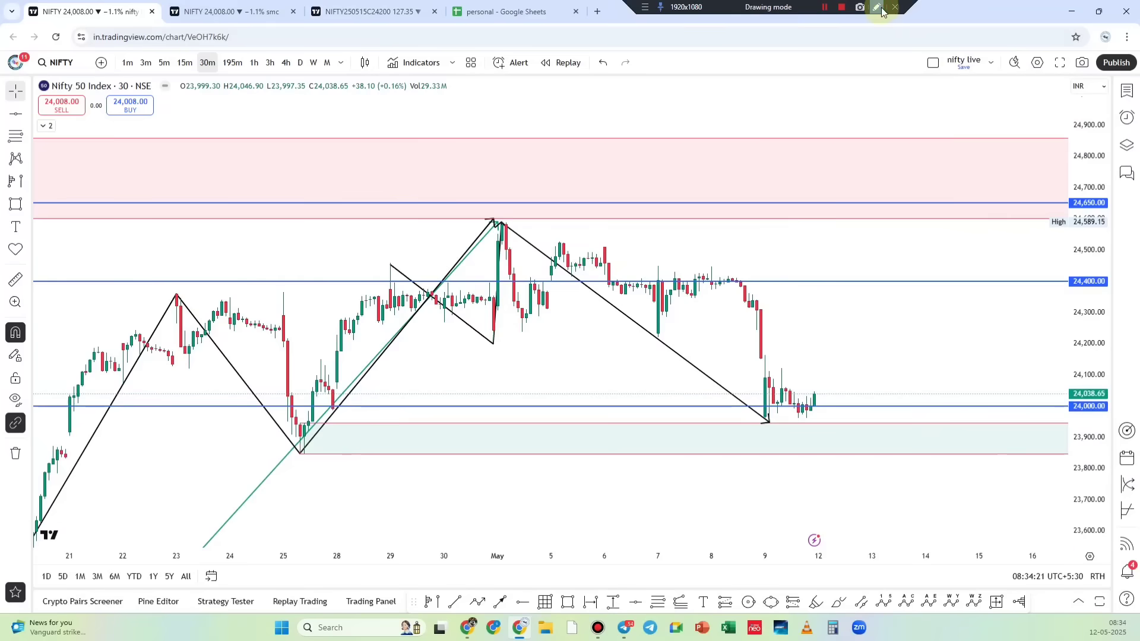
left_click(881, 9)
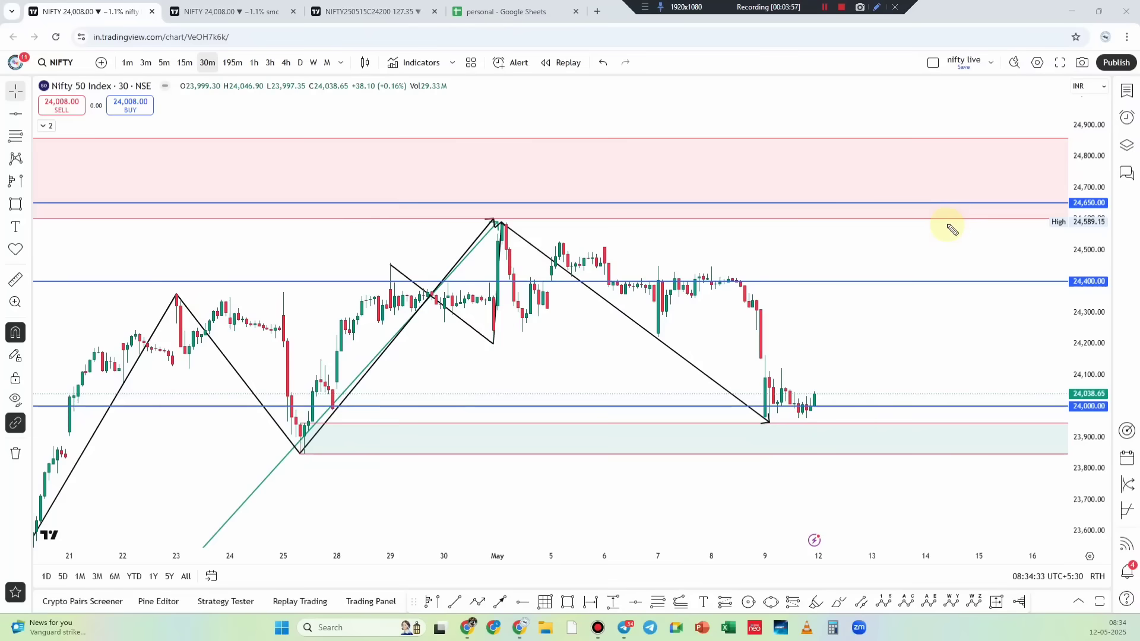
left_click(875, 7)
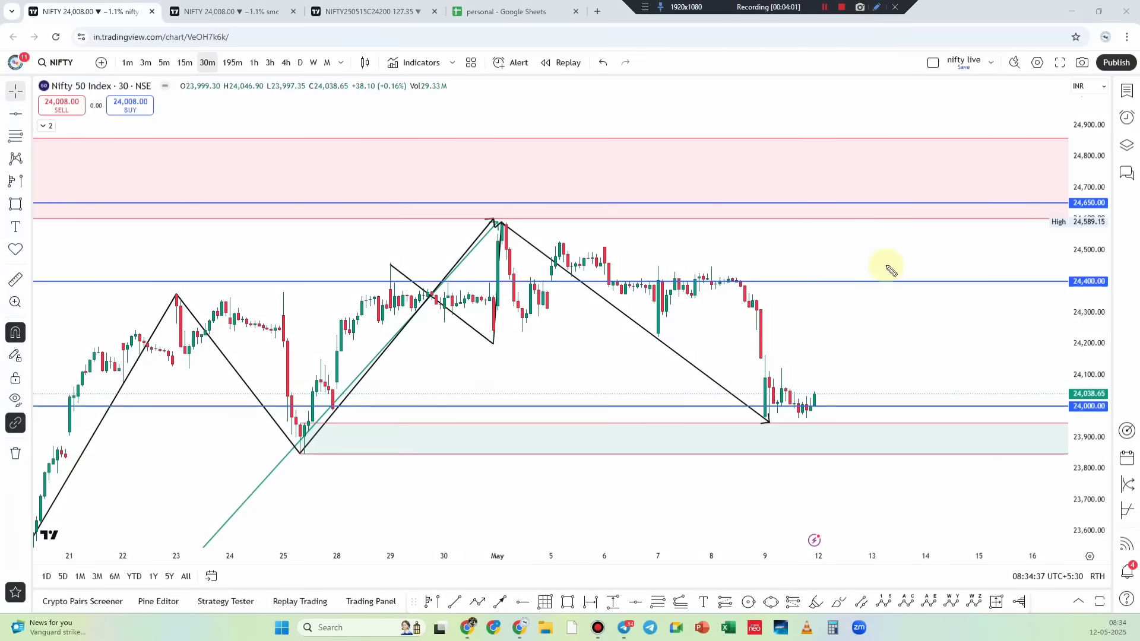
left_click_drag(885, 275, 945, 209)
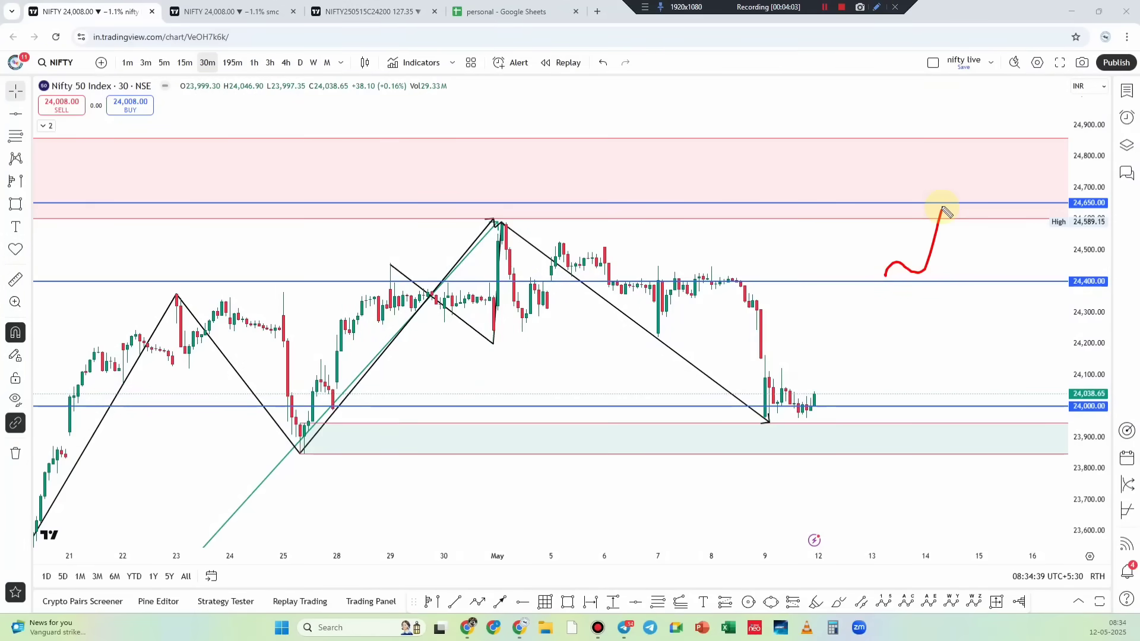
left_click_drag(631, 203, 633, 195)
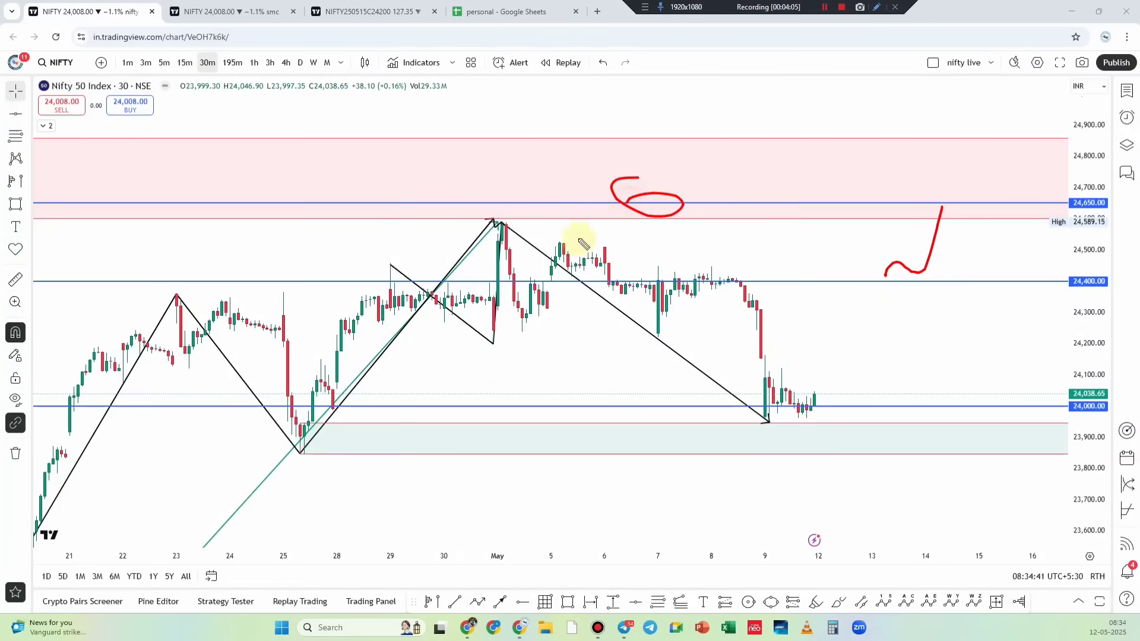
key("Escape")
Sketch a short freehand stroke at the 24,400 line beyond the latest candles, and clear it
scroll(574, 363, "down", 4)
scroll(1023, 303, "up", 3)
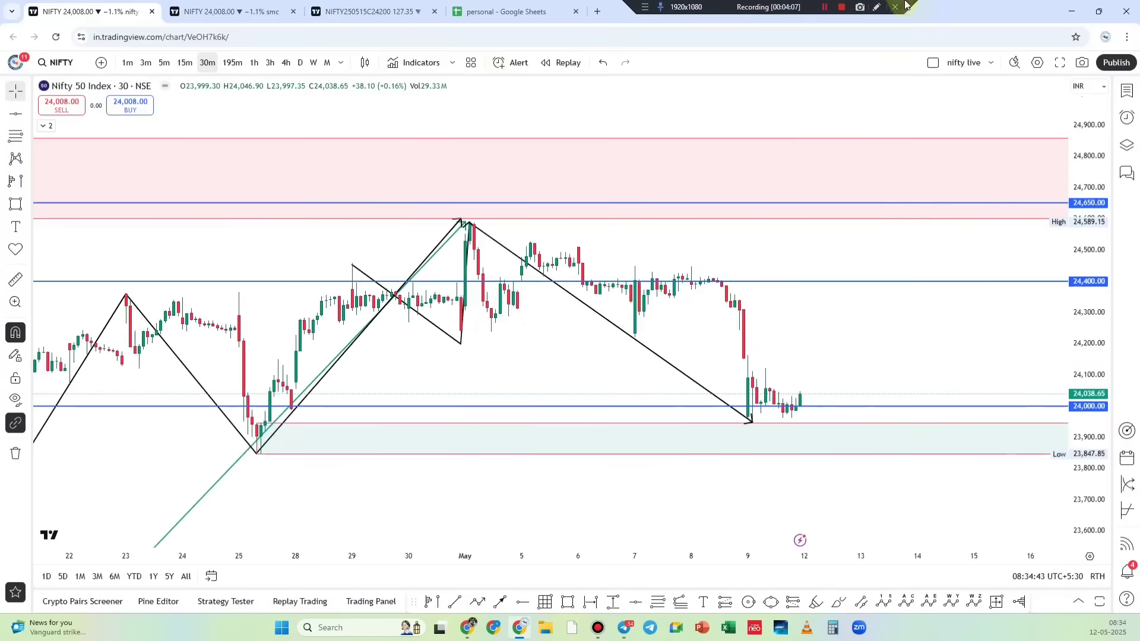
left_click(877, 8)
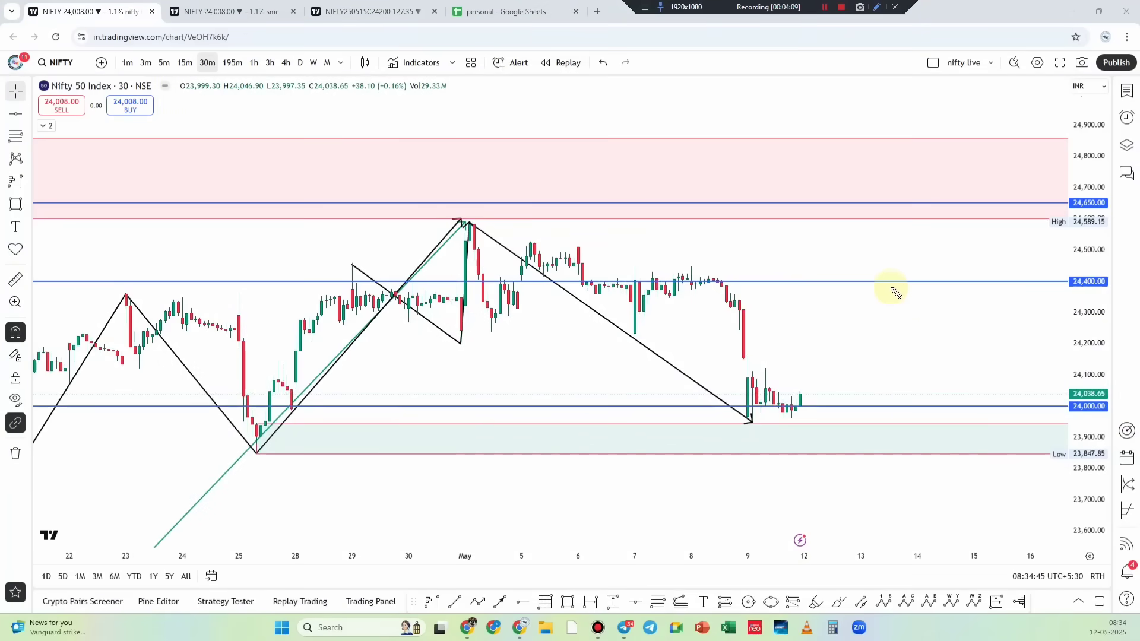
mouse_move(897, 285)
left_mouse_down()
mouse_move(929, 397)
mouse_move(946, 306)
left_mouse_up()
left_click_drag(1088, 289, 1089, 273)
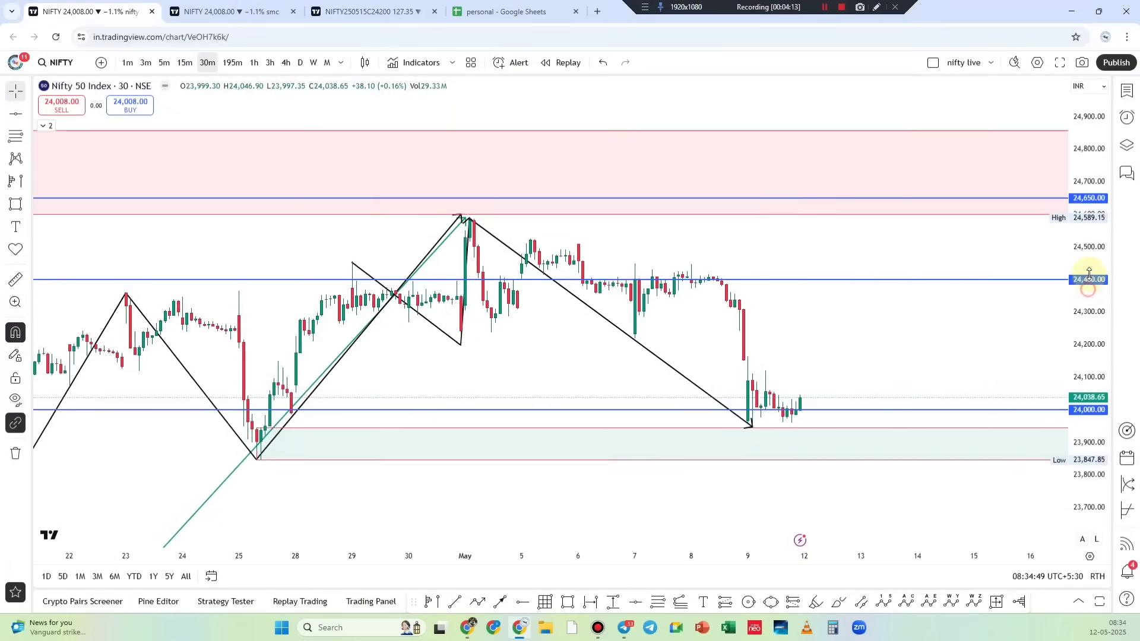
Sketch a rising path in the pink zone above 24,650, circle it, handwrite "5 m", draw a long falling stroke, and clear the markings
left_click(876, 7)
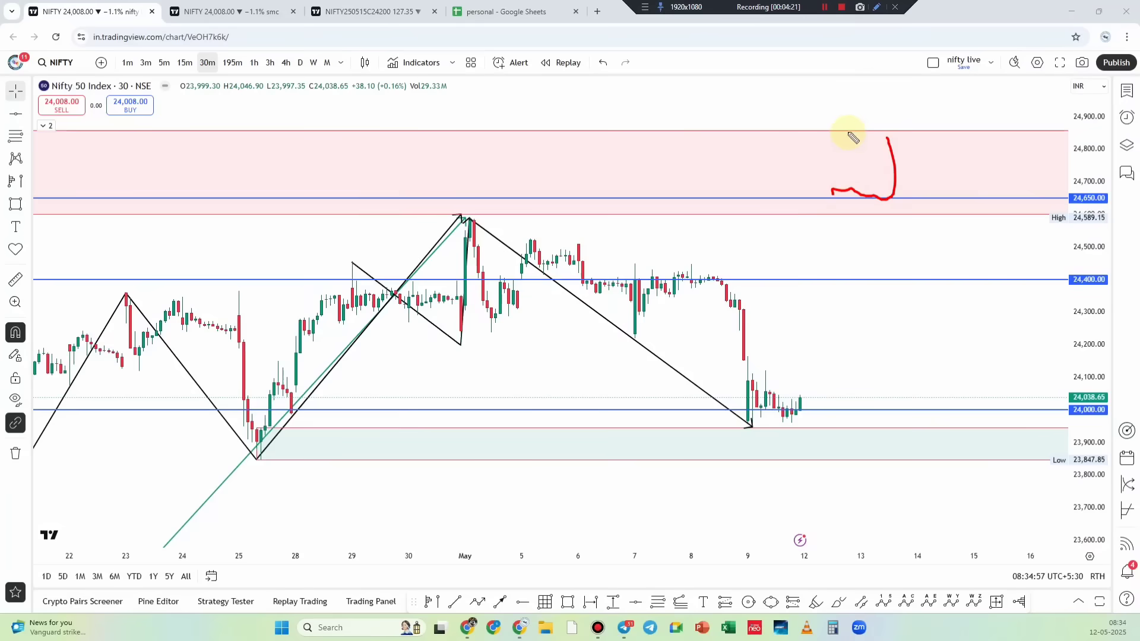
left_click_drag(943, 173, 825, 133)
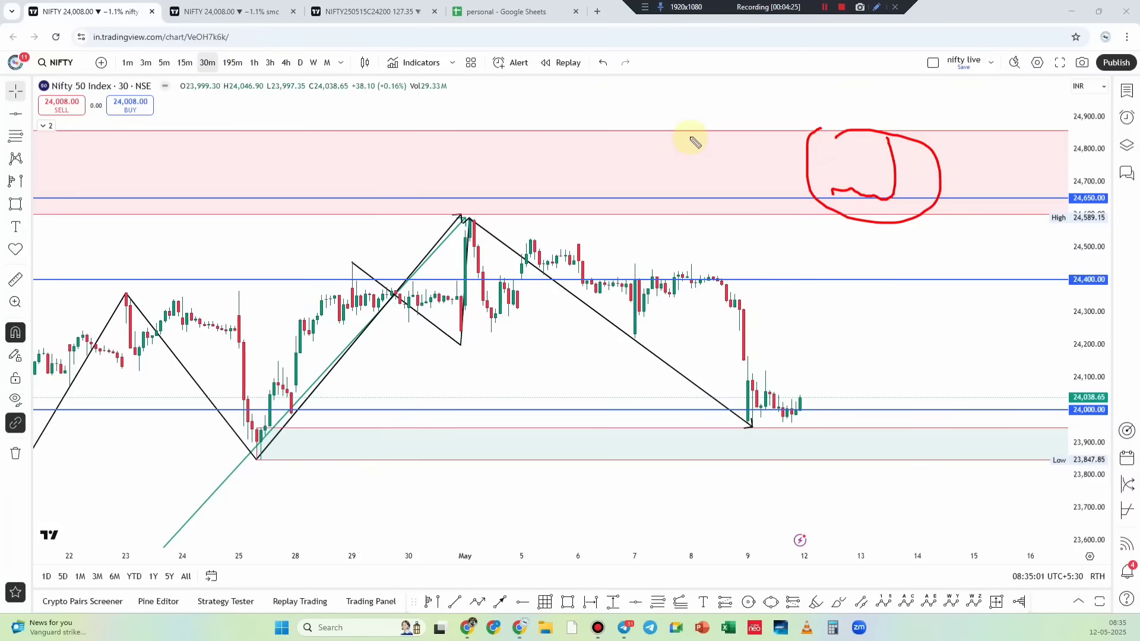
left_click_drag(650, 138, 614, 139)
left_click_drag(615, 123, 644, 107)
left_click_drag(670, 108, 719, 110)
left_click_drag(907, 159, 1067, 569)
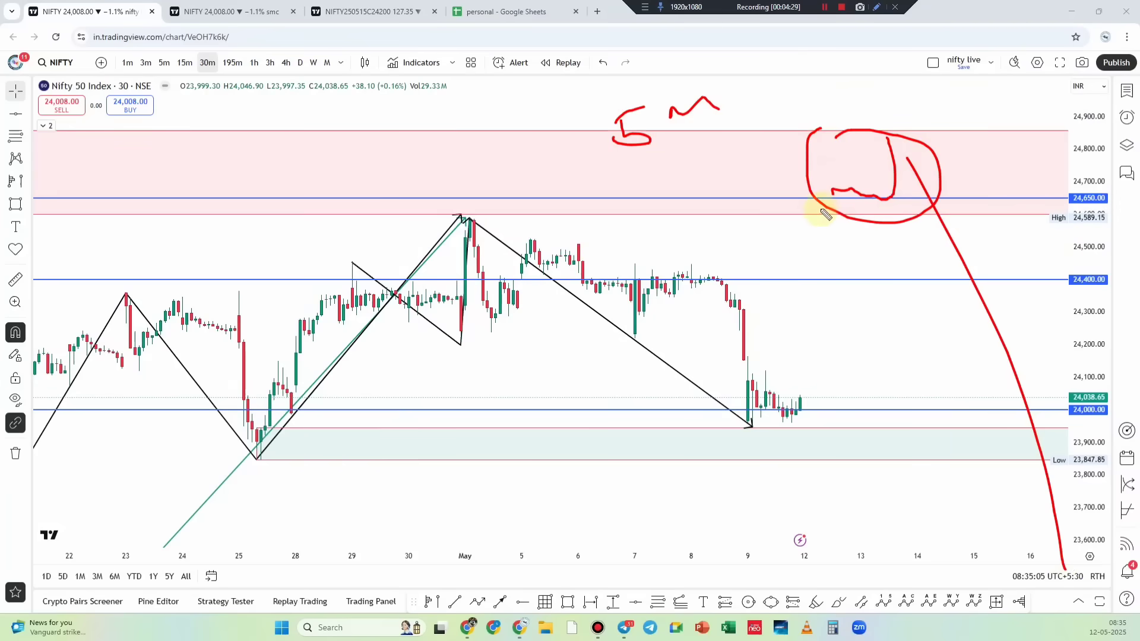
key("Escape")
Review the wider Nifty 50 swing structure and switch the chart to the 5-minute timeframe
scroll(826, 188, "down", 5)
scroll(982, 433, "down", 6)
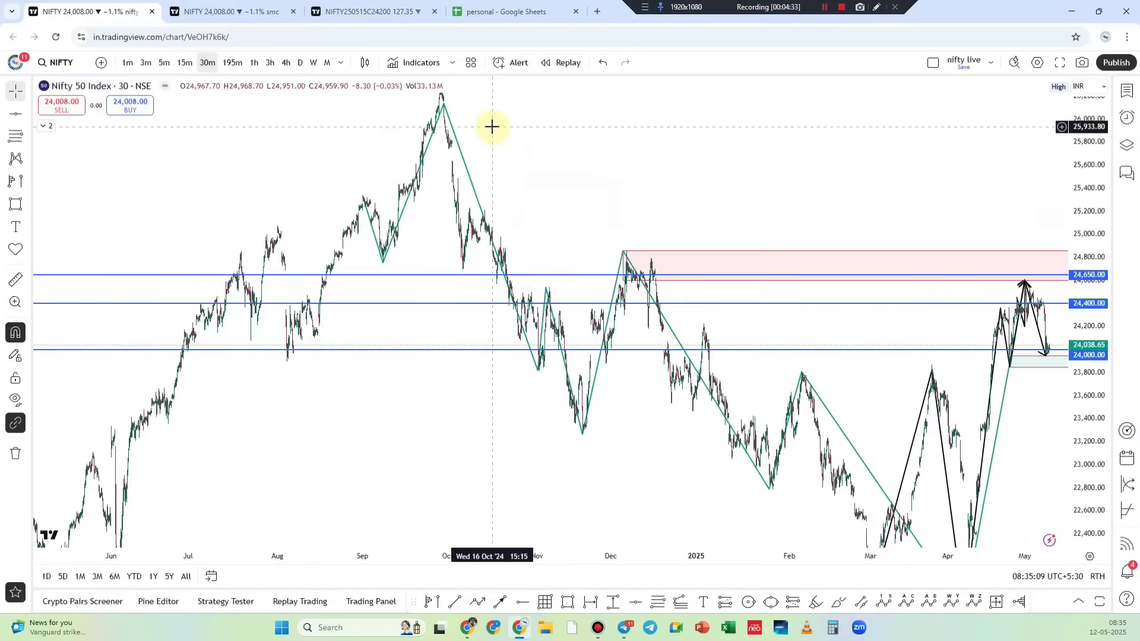
left_click_drag(575, 158, 560, 114)
scroll(633, 272, "up", 8)
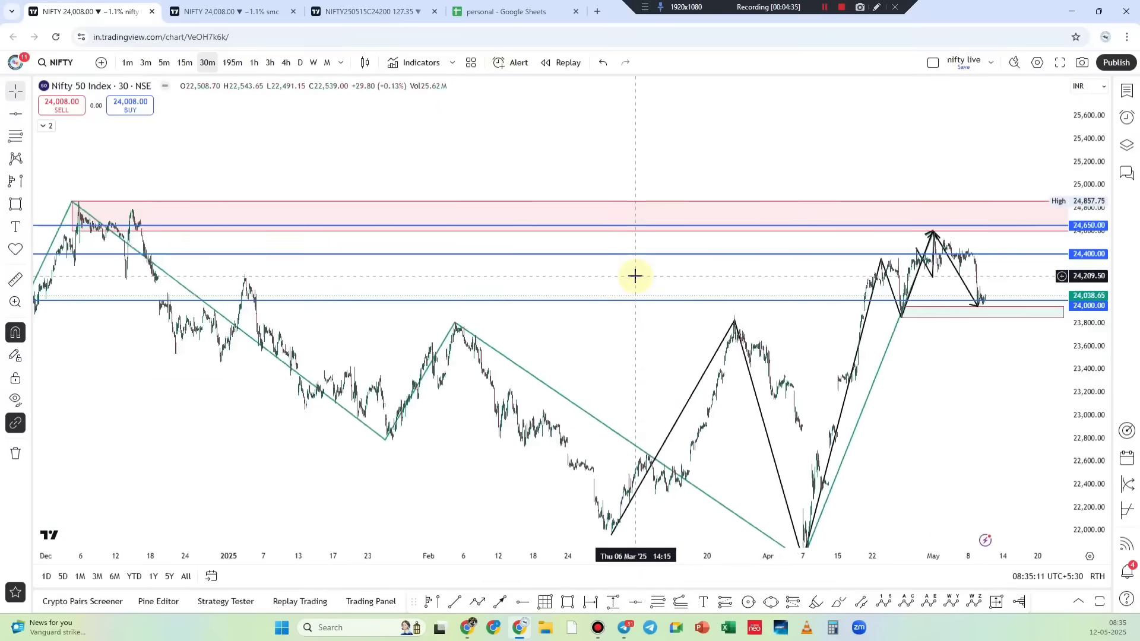
left_click(163, 63)
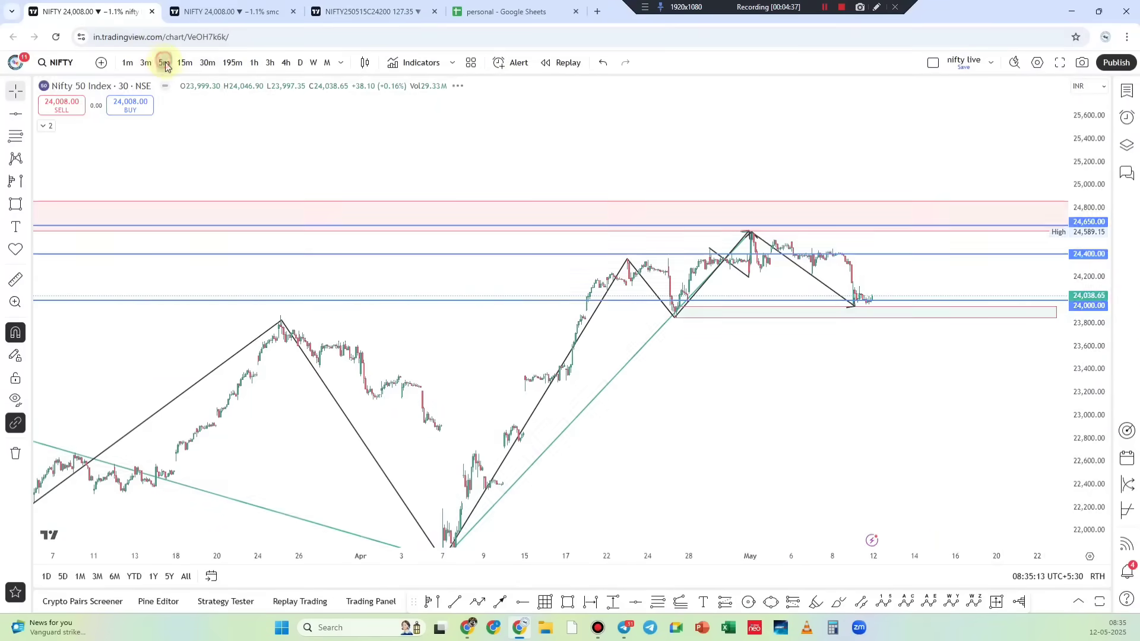
left_click_drag(1079, 394, 1071, 163)
left_click_drag(967, 240, 896, 309)
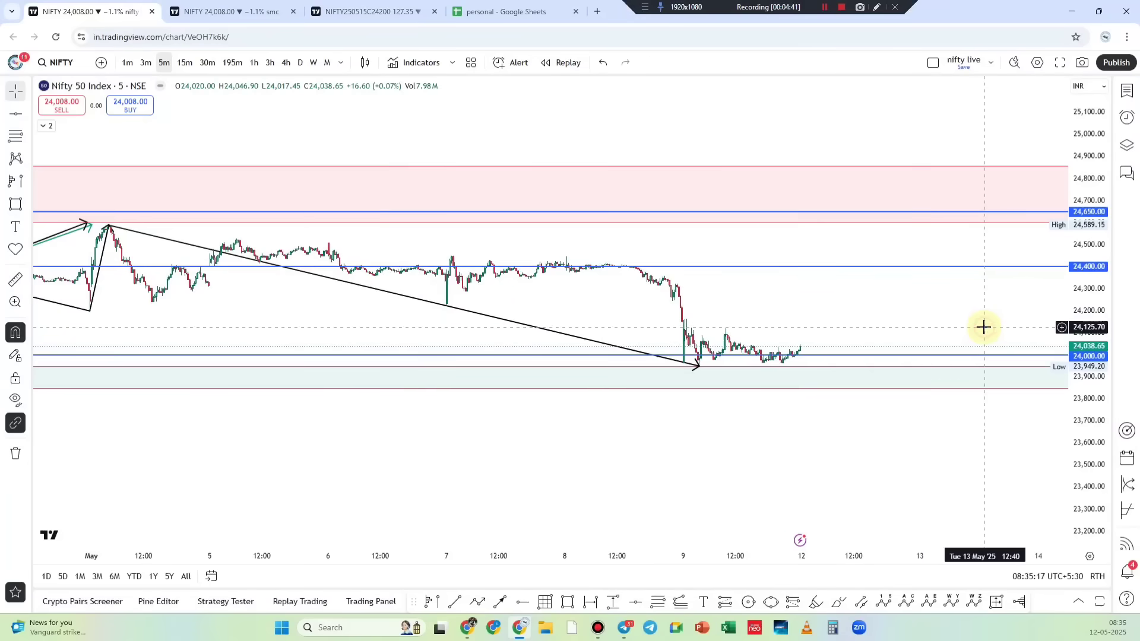
Open the GIFT Nifty 50 Index Futures chart, circle the 12 May gap-up candles with a freehand stroke, and clear it
key("Down")
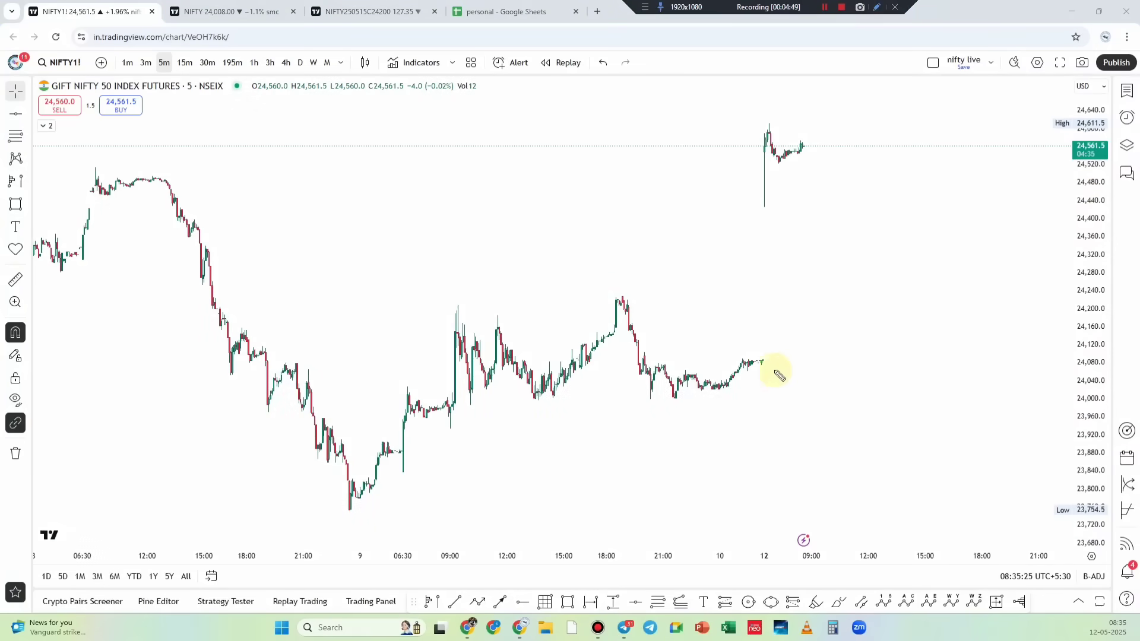
mouse_move(735, 361)
left_mouse_down()
mouse_move(794, 121)
mouse_move(764, 202)
left_mouse_up()
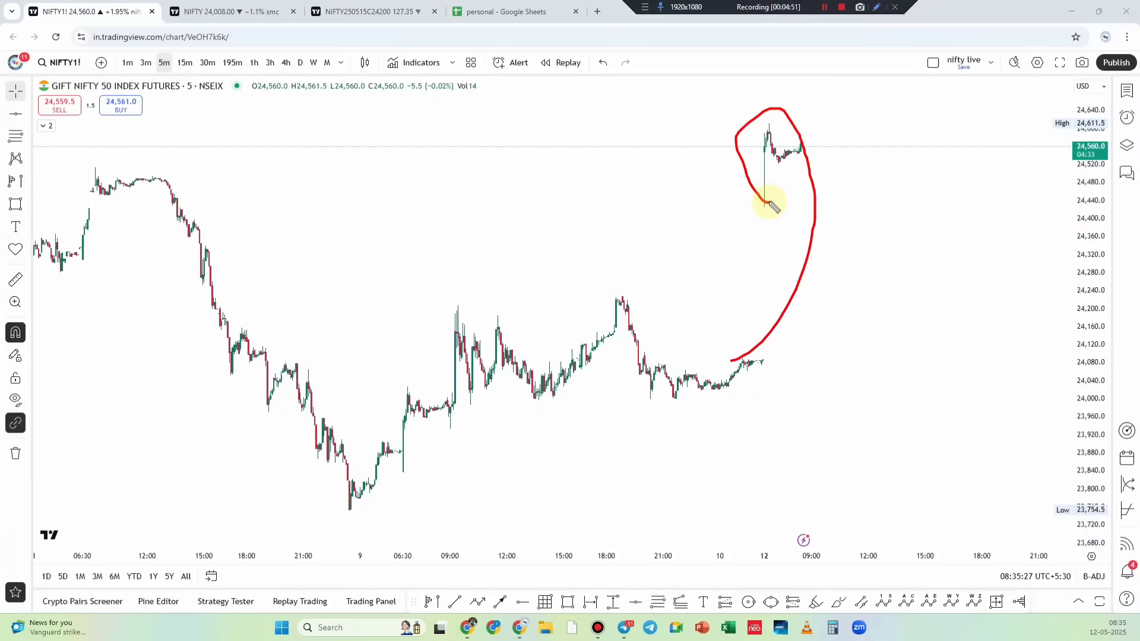
scroll(840, 347, "up", 2)
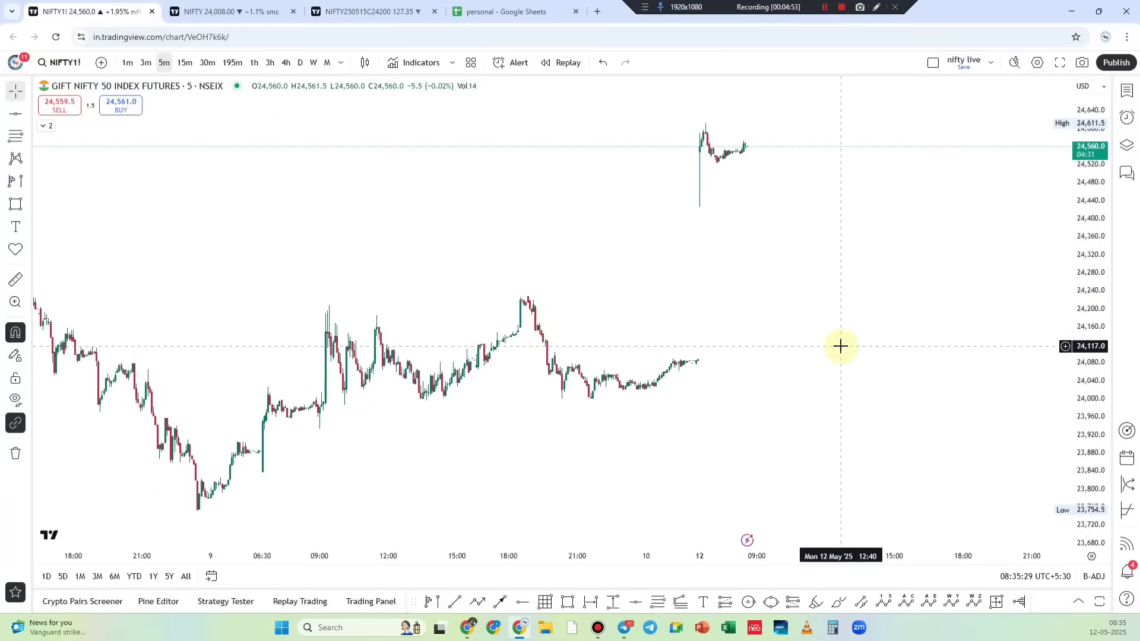
Outline the 12 May gap on the GIFT Nifty chart, handwrite "15" and a circled "5" beside it, and clear the markings
left_click(877, 7)
mouse_move(683, 365)
left_mouse_down()
mouse_move(758, 97)
mouse_move(665, 340)
left_mouse_up()
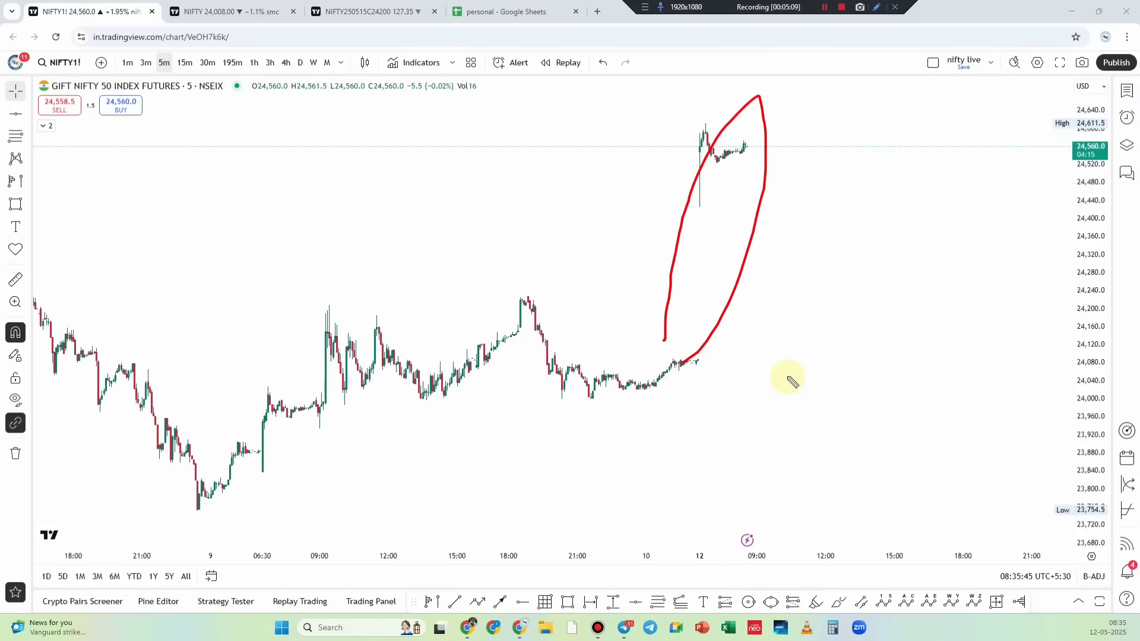
mouse_move(869, 309)
left_mouse_down()
mouse_move(886, 272)
mouse_move(904, 299)
mouse_move(970, 255)
left_mouse_up()
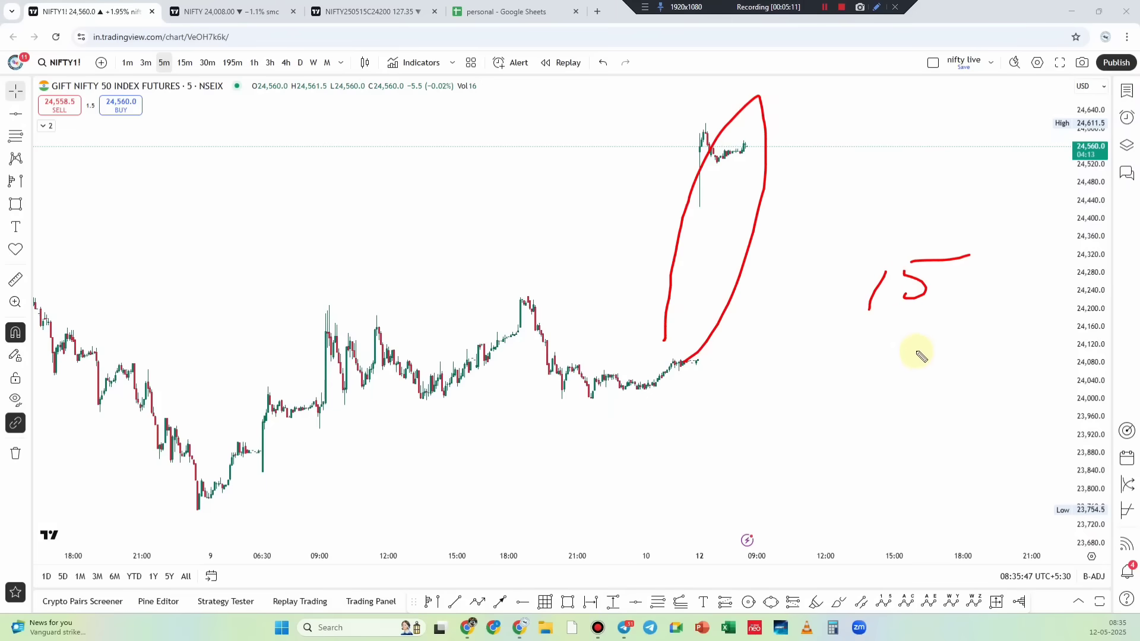
mouse_move(917, 351)
left_mouse_down()
mouse_move(931, 380)
mouse_move(966, 346)
mouse_move(941, 348)
left_mouse_up()
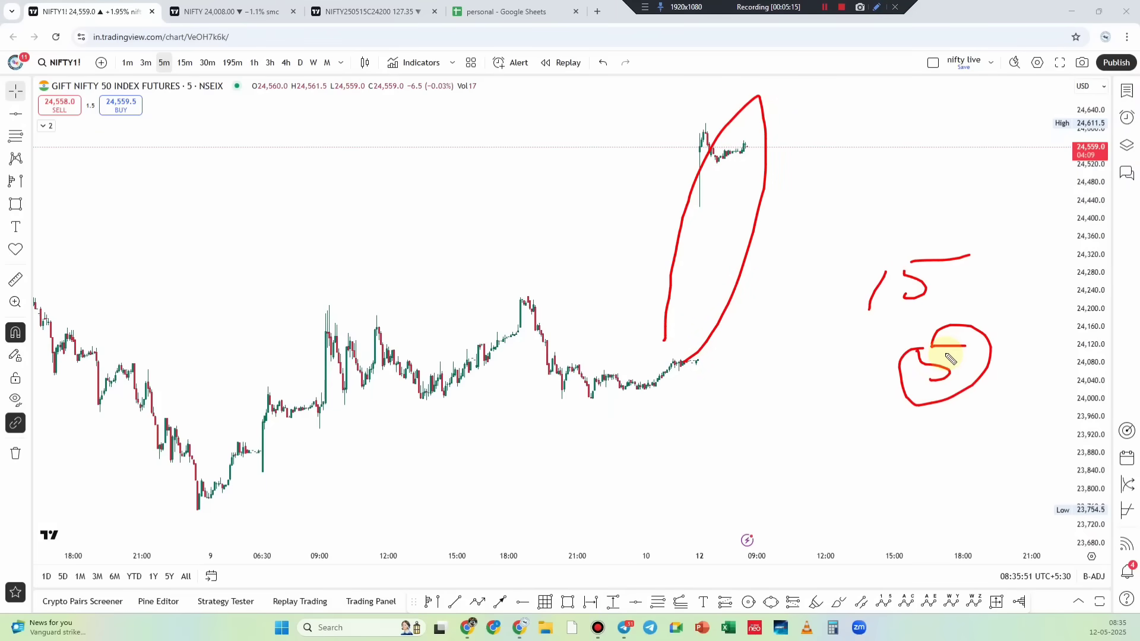
key("Escape")
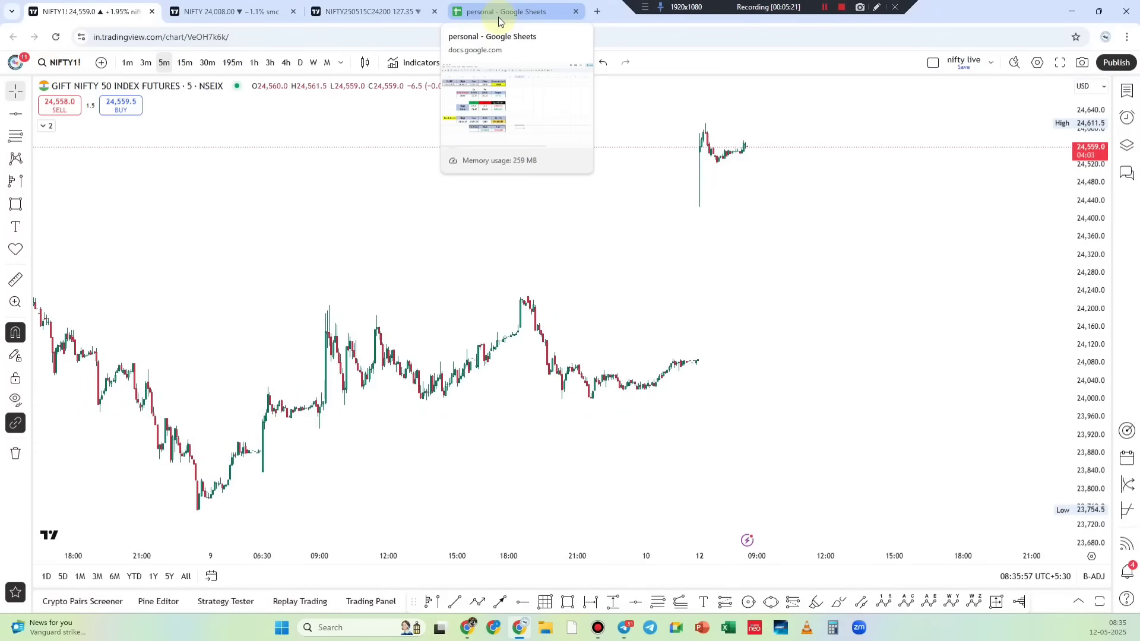
Switch to the "personal" spreadsheet in Google Sheets, handwrite "2 new" and a boxed "180" beside the tables, and clear the markings
left_click(499, 13)
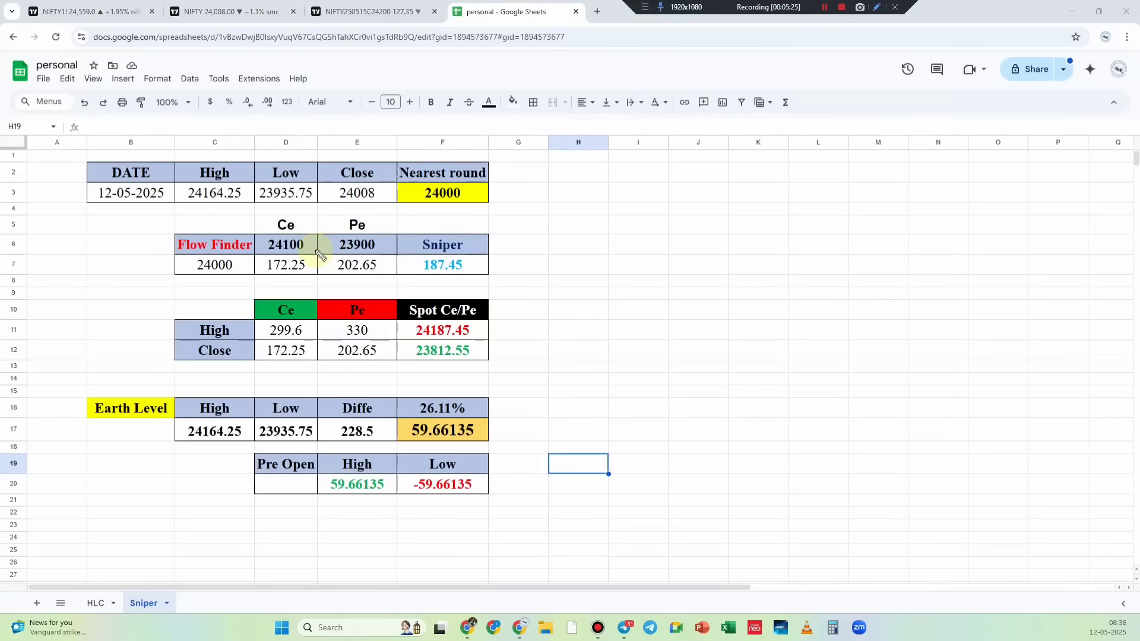
left_click_drag(637, 273, 677, 288)
mouse_move(695, 249)
left_mouse_down()
mouse_move(734, 254)
mouse_move(775, 229)
left_mouse_up()
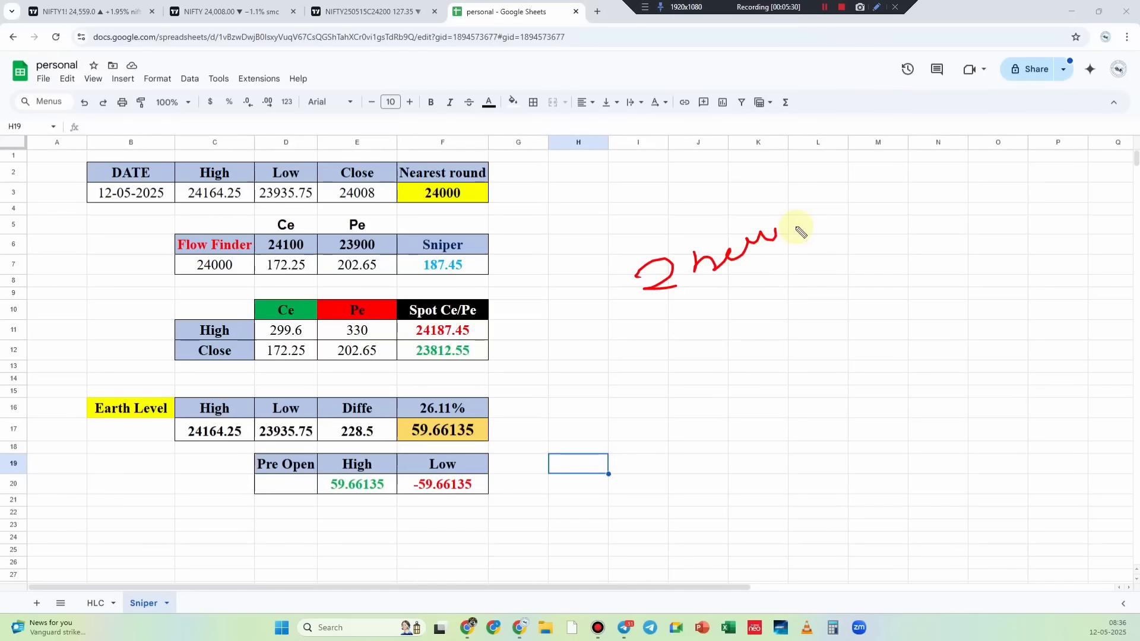
left_click_drag(788, 319, 800, 346)
mouse_move(825, 304)
left_mouse_down()
mouse_move(817, 310)
mouse_move(835, 299)
left_mouse_up()
mouse_move(802, 353)
left_mouse_down()
mouse_move(867, 285)
mouse_move(797, 358)
left_mouse_up()
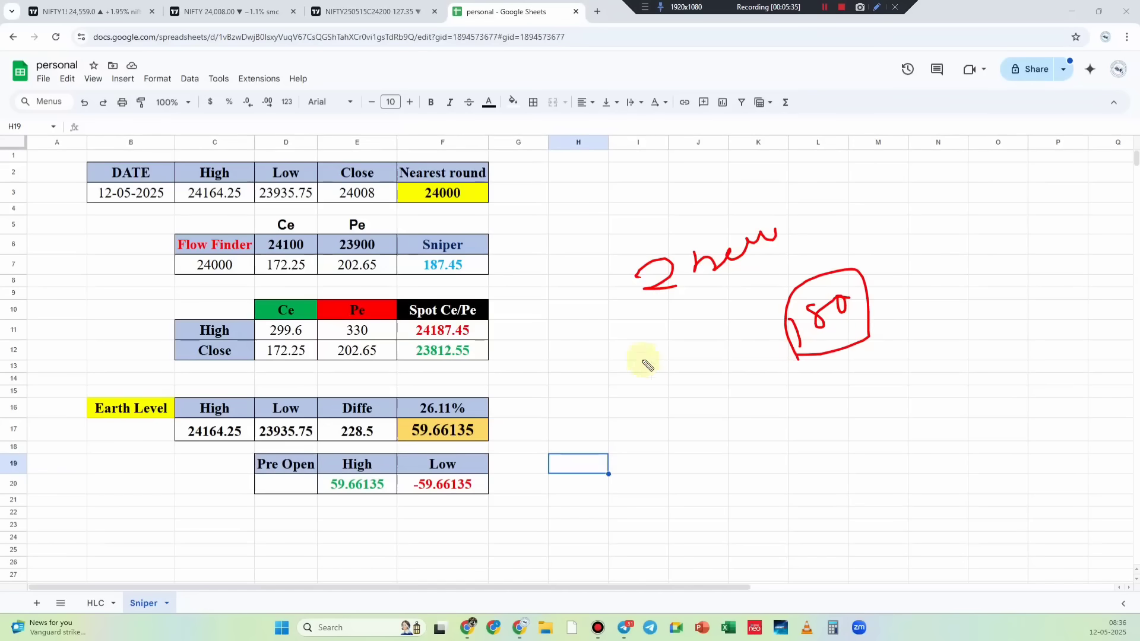
mouse_move(913, 275)
left_mouse_down()
mouse_move(918, 285)
mouse_move(984, 271)
left_mouse_up()
key("Escape")
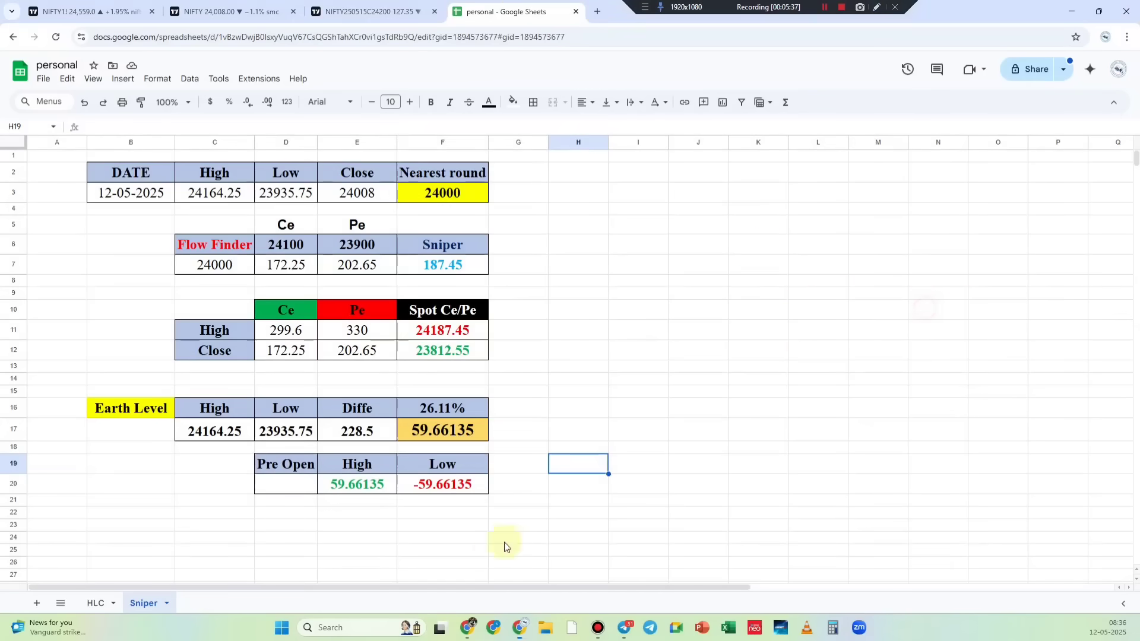
Switch to the Kite option charts, sketch a fall below 188.00 on 24000 PE, mark the 24100 CE title and 299.60 level, and clear the markings
left_click(469, 636)
left_click(469, 632)
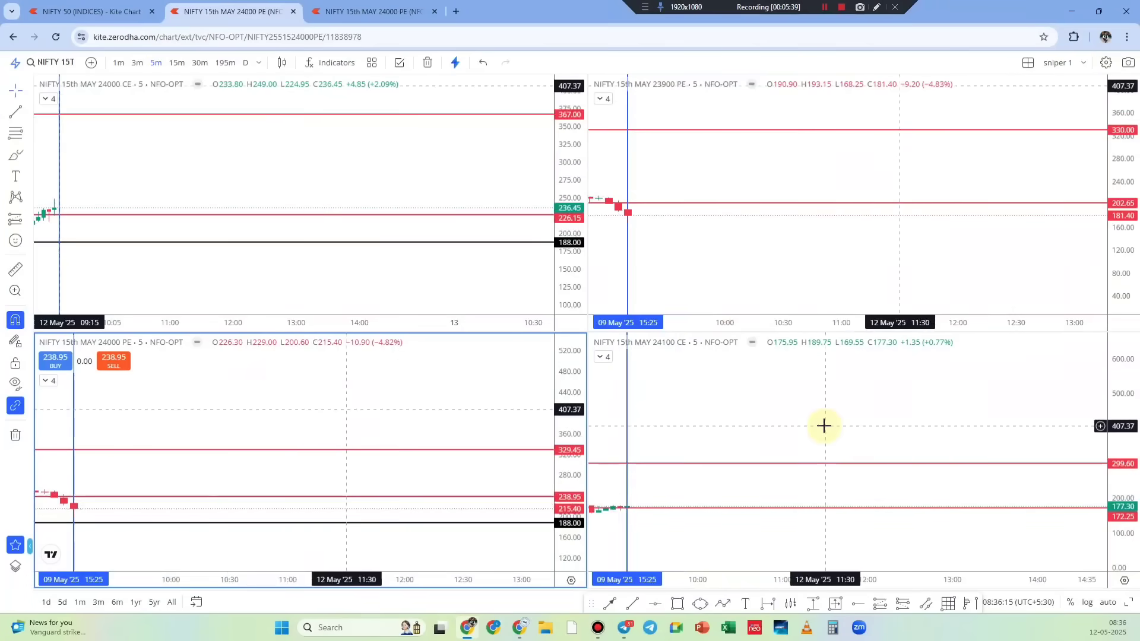
left_click(876, 7)
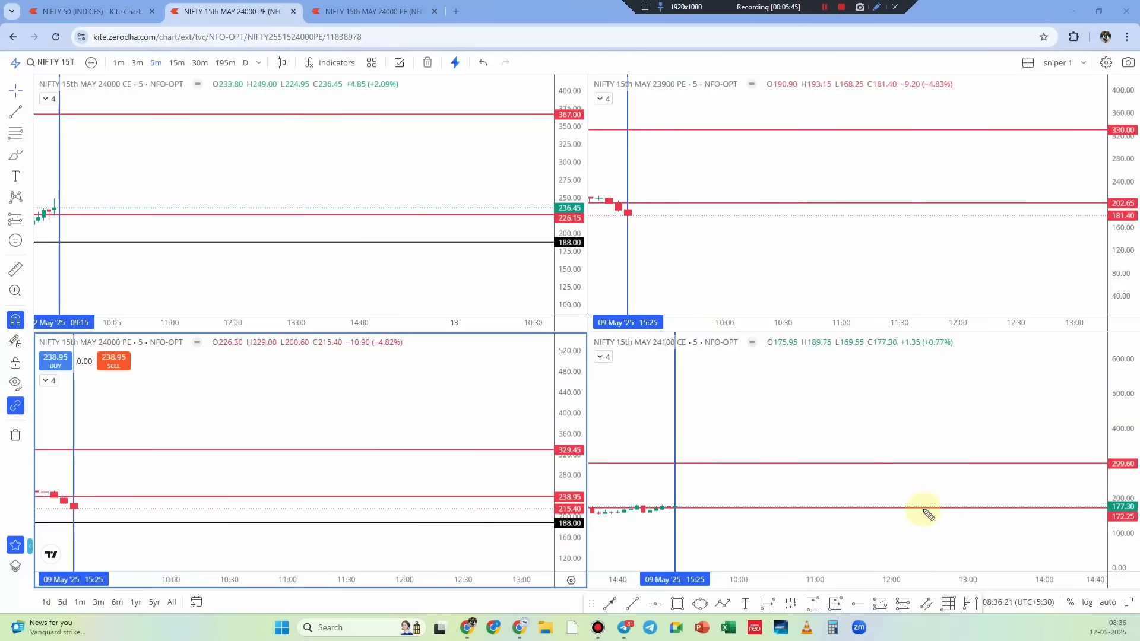
mouse_move(341, 525)
left_mouse_down()
mouse_move(440, 555)
mouse_move(455, 575)
left_mouse_up()
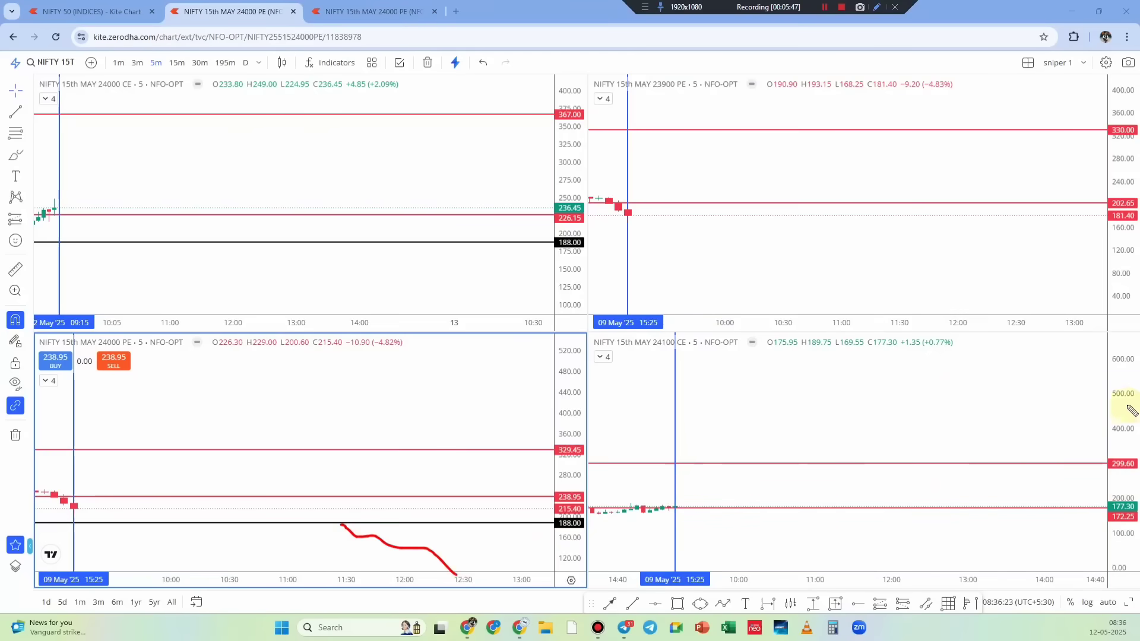
mouse_move(1093, 450)
left_mouse_down()
mouse_move(1134, 451)
mouse_move(1068, 456)
left_mouse_up()
left_click_drag(646, 353, 741, 354)
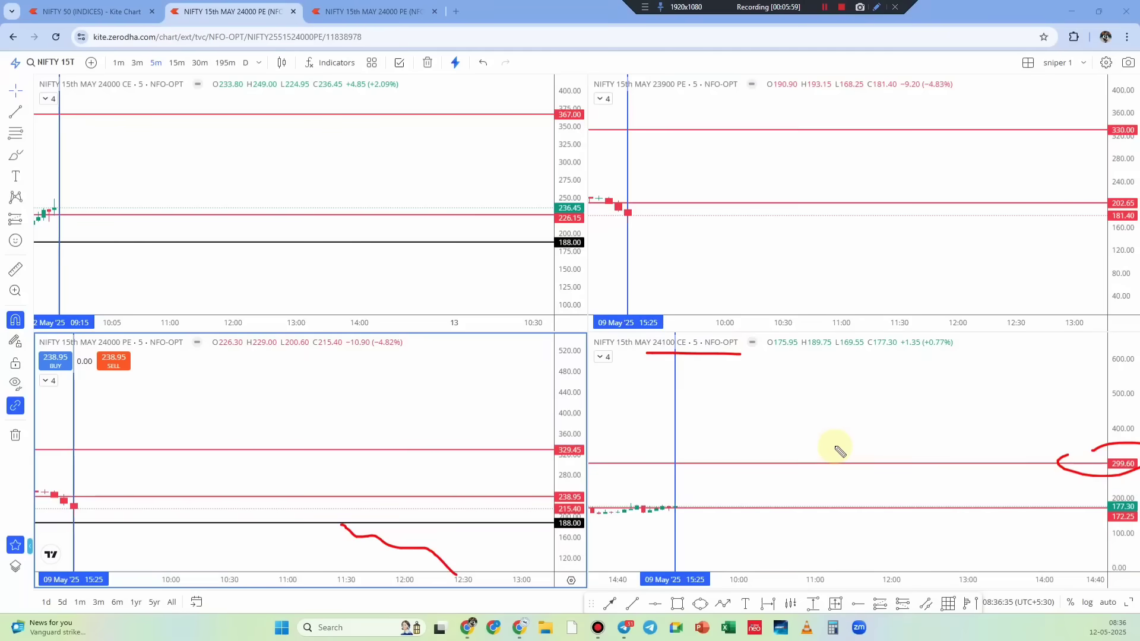
key("Escape")
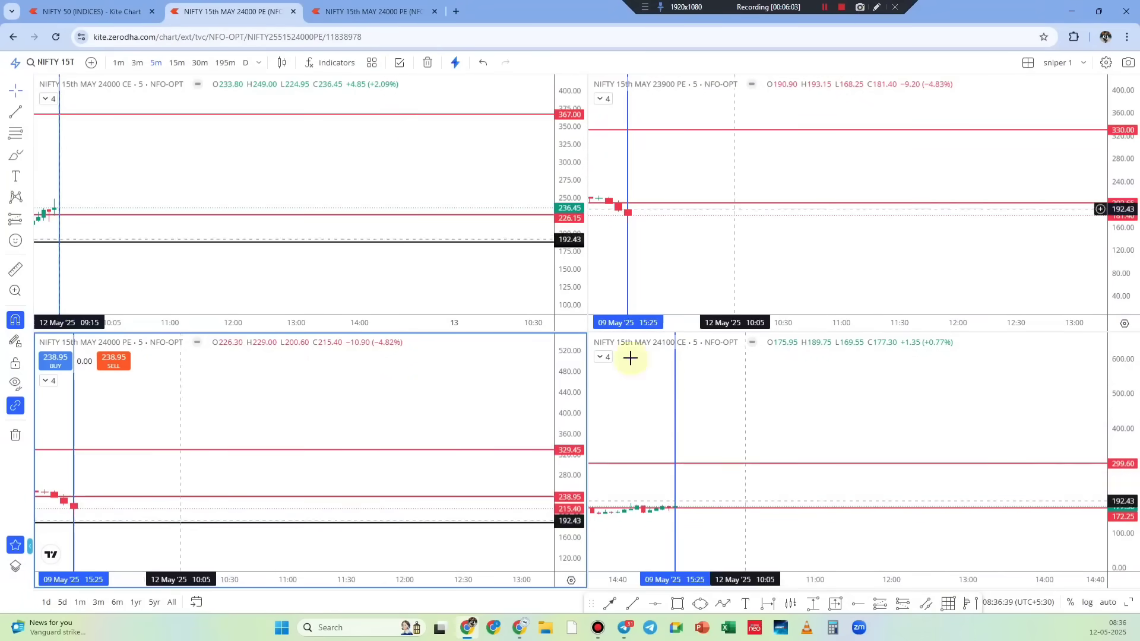
Switch back to the Google Sheets "personal" spreadsheet, underline "Earth Level", handwrite a note beside the tables, and mark the 26.11% result cell
left_click(521, 634)
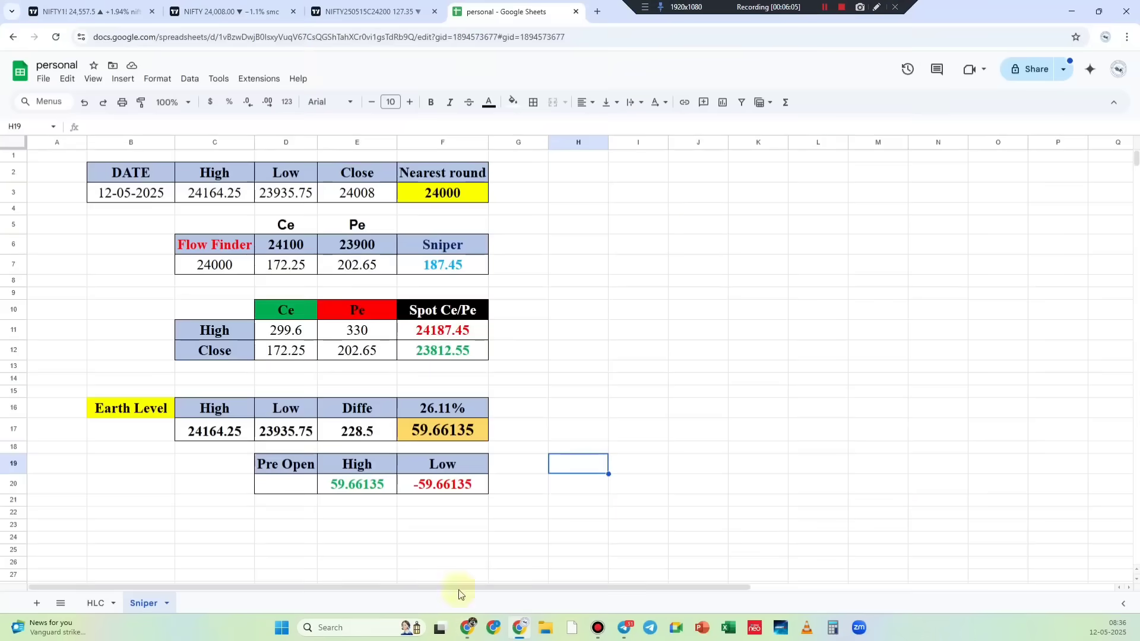
left_click(880, 10)
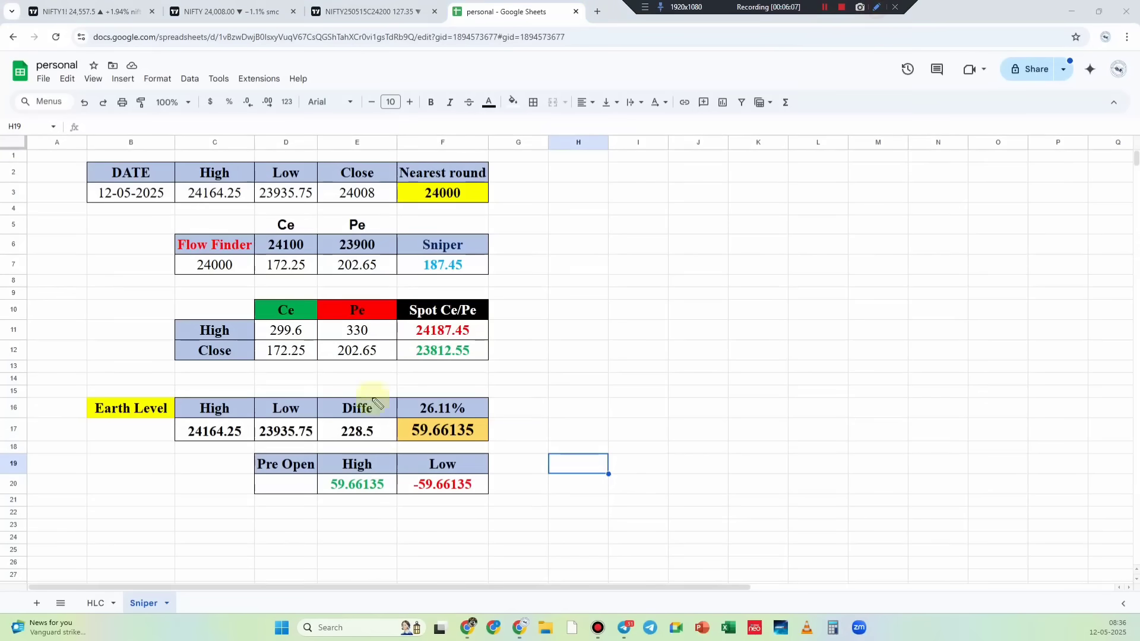
left_click_drag(99, 428, 170, 425)
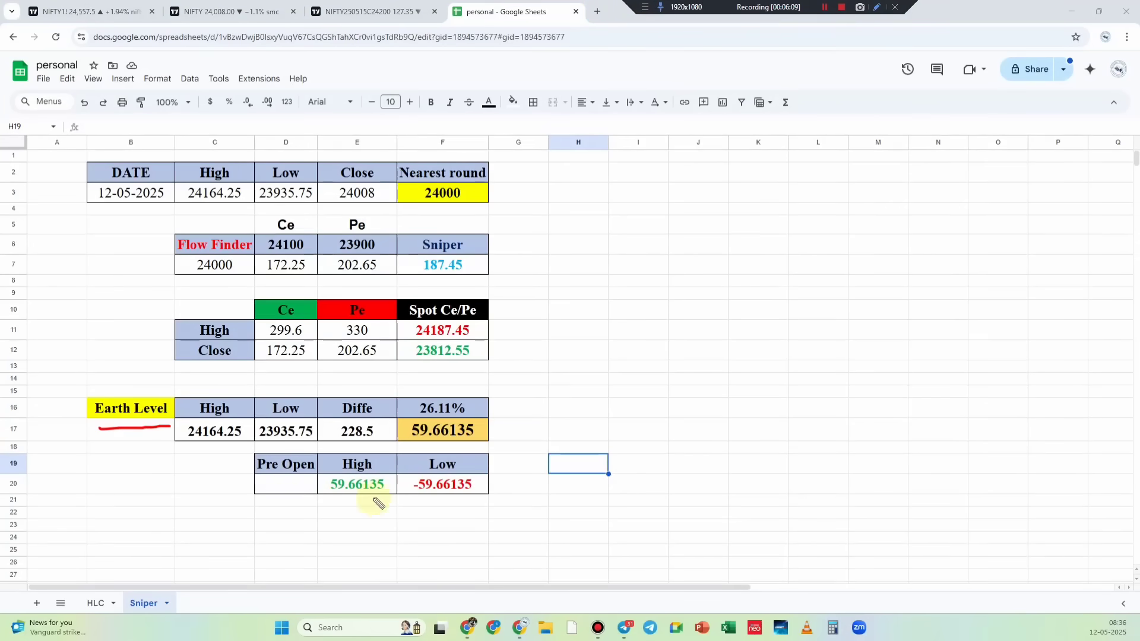
mouse_move(652, 315)
left_mouse_down()
mouse_move(689, 342)
mouse_move(712, 338)
left_mouse_up()
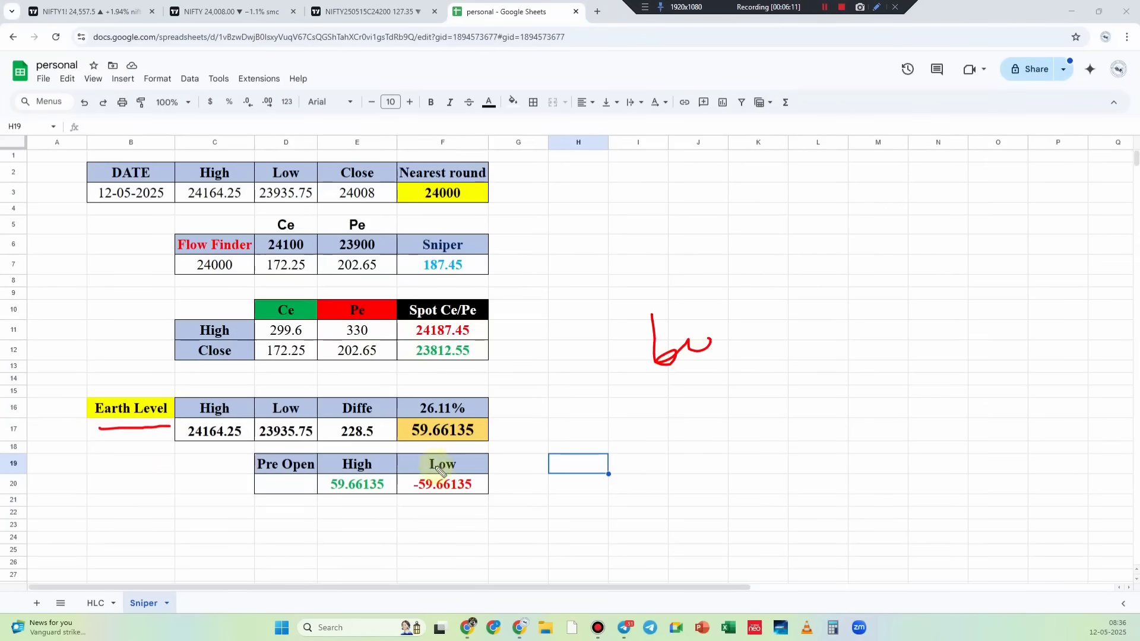
left_click_drag(416, 449, 484, 409)
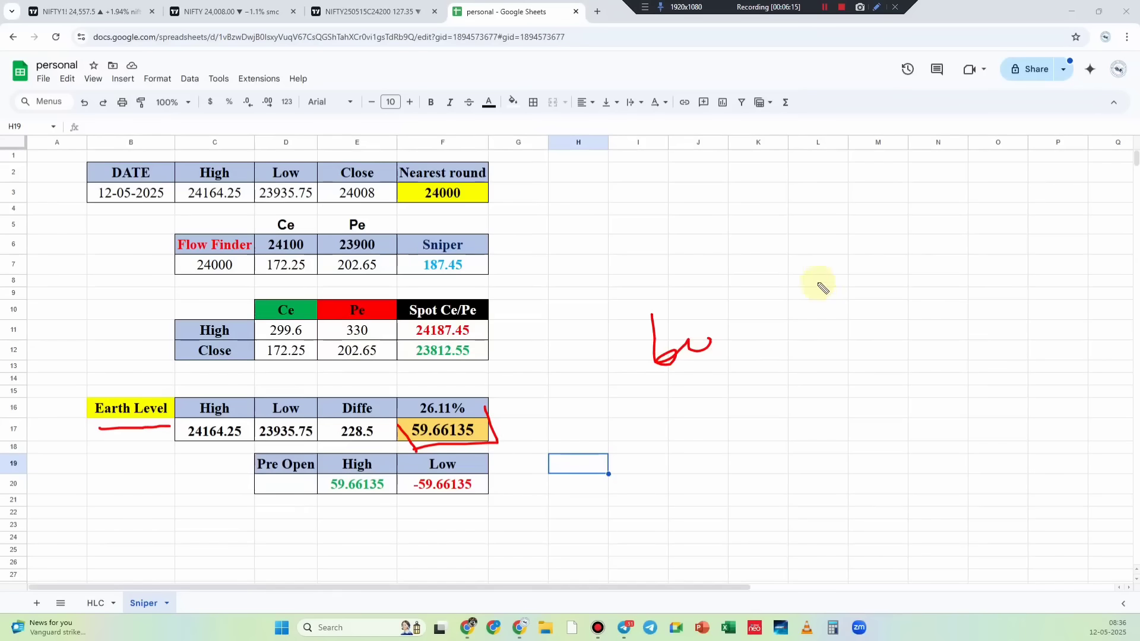
Handwrite a plus and a minus sign in the empty cells, with a horizontal level line beside each and freehand price paths at both lines
left_click_drag(818, 283, 864, 270)
left_click_drag(845, 262, 861, 306)
left_click_drag(869, 414, 903, 402)
left_click_drag(967, 250, 1067, 238)
left_click_drag(985, 372, 1096, 355)
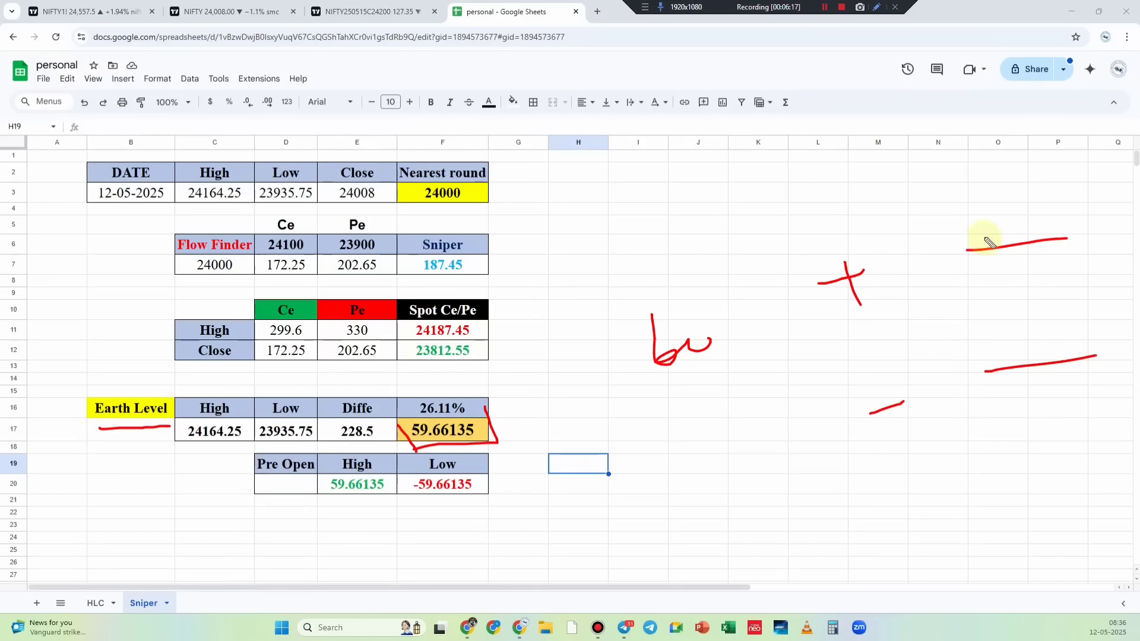
left_click_drag(1002, 262, 1004, 257)
left_click_drag(1026, 367, 1095, 431)
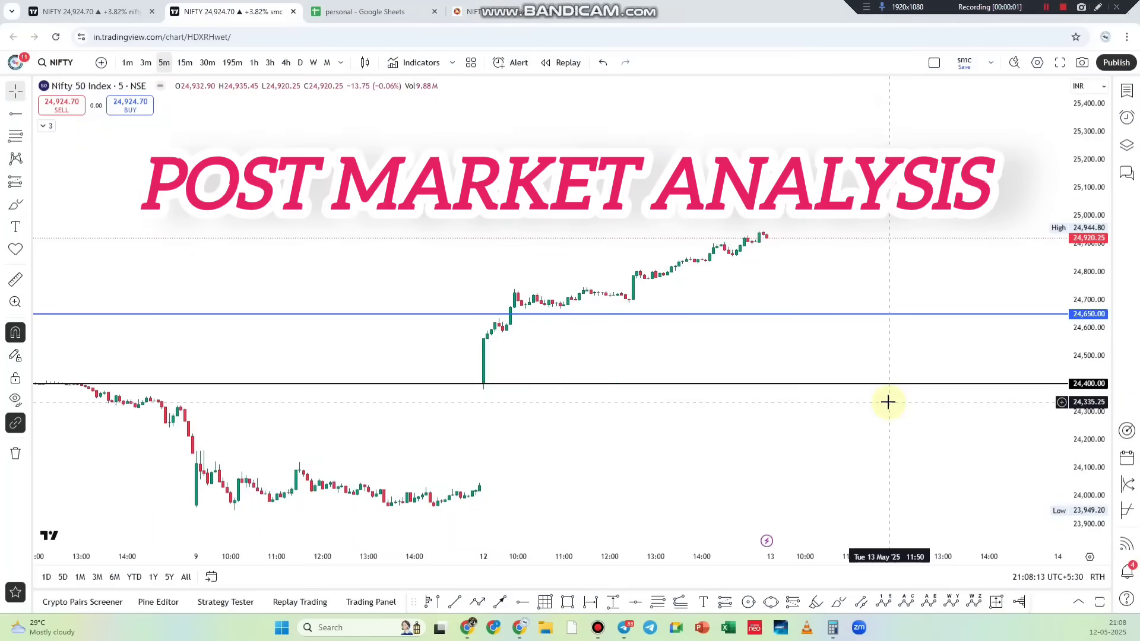
On the 5-minute Nifty chart, circle the 12 May opening low at the 24,400 line and draw a rising stroke toward 24,650
left_click(1097, 8)
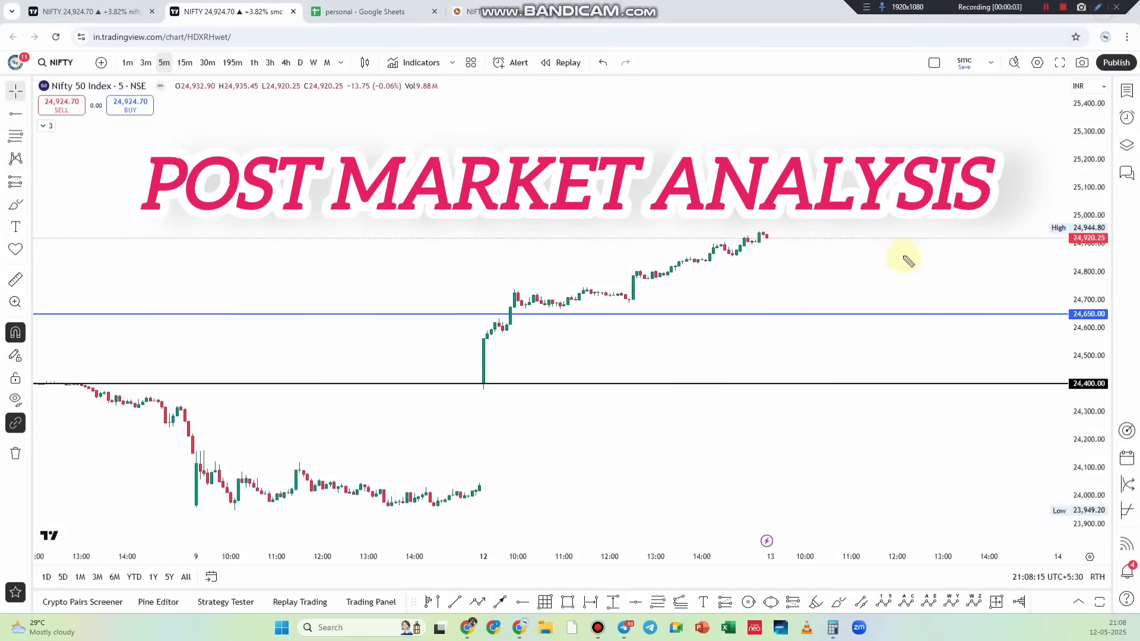
mouse_move(476, 382)
left_mouse_down()
mouse_move(486, 392)
mouse_move(512, 323)
left_mouse_up()
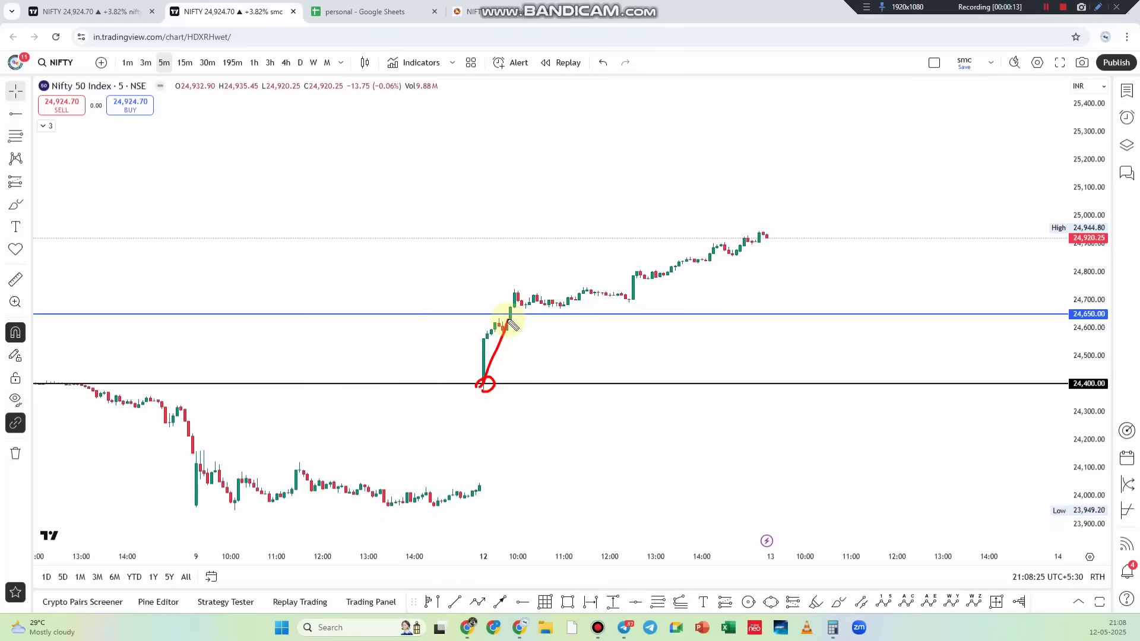
Annotate the chart with a stroke along 24,650, a handwritten "1hr – 5min" note and a rising arrow along the rally, and clear the markings
left_click_drag(512, 323, 575, 313)
left_click_drag(508, 134, 536, 192)
mouse_move(545, 142)
left_mouse_down()
mouse_move(605, 161)
mouse_move(611, 143)
left_mouse_up()
mouse_move(663, 148)
left_mouse_down()
mouse_move(710, 147)
mouse_move(865, 107)
mouse_move(878, 122)
left_mouse_up()
left_click(858, 94)
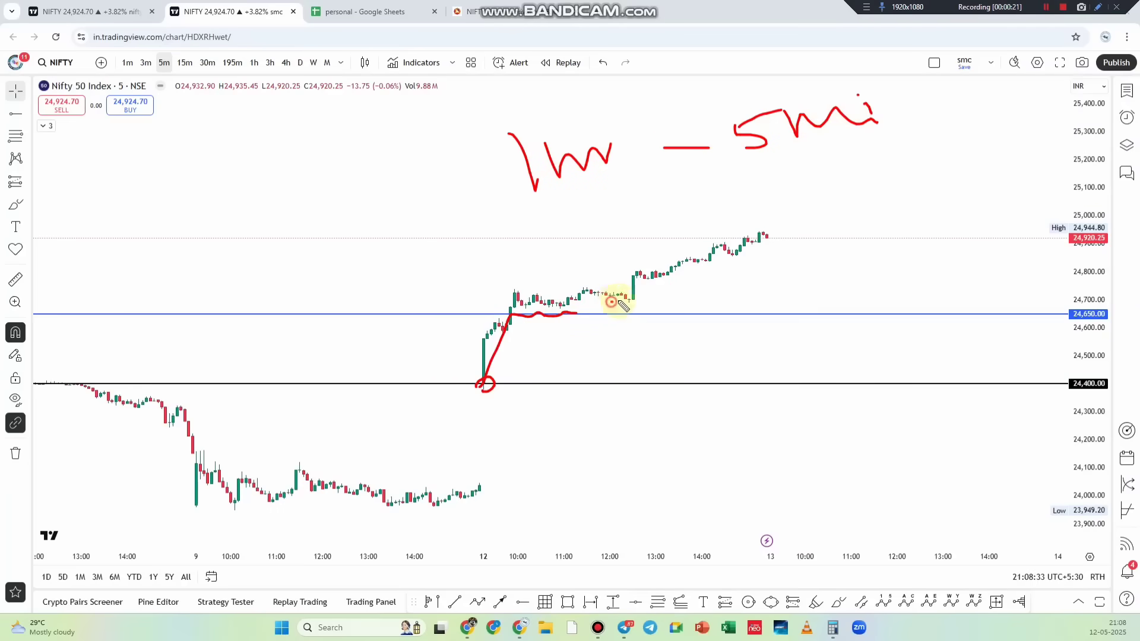
mouse_move(611, 302)
left_mouse_down()
mouse_move(802, 171)
mouse_move(800, 198)
left_mouse_up()
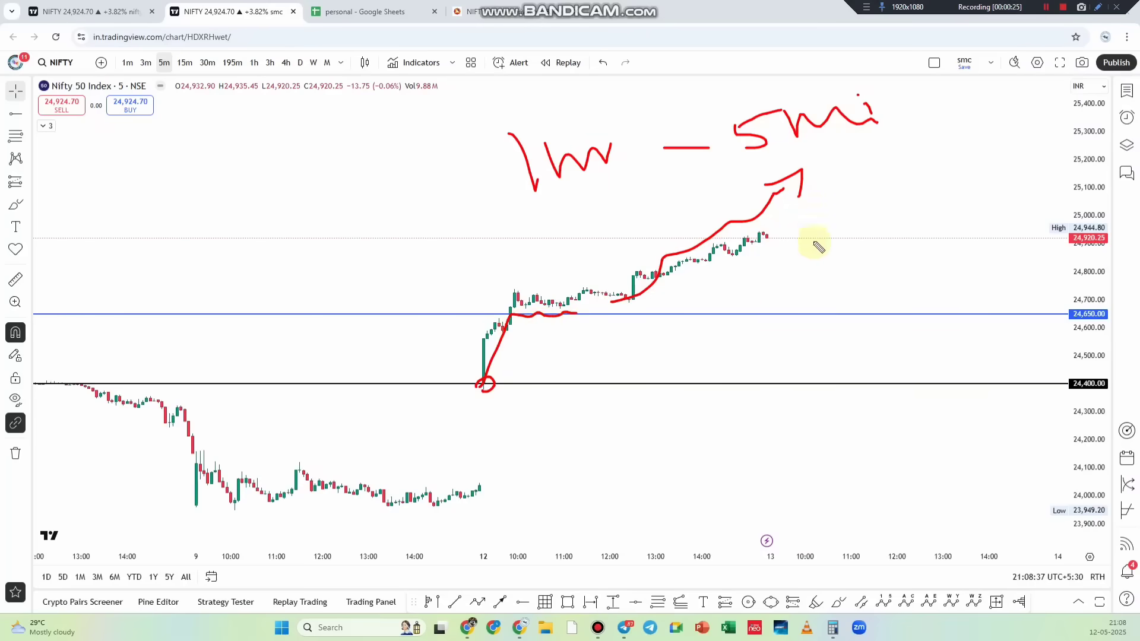
key("Escape")
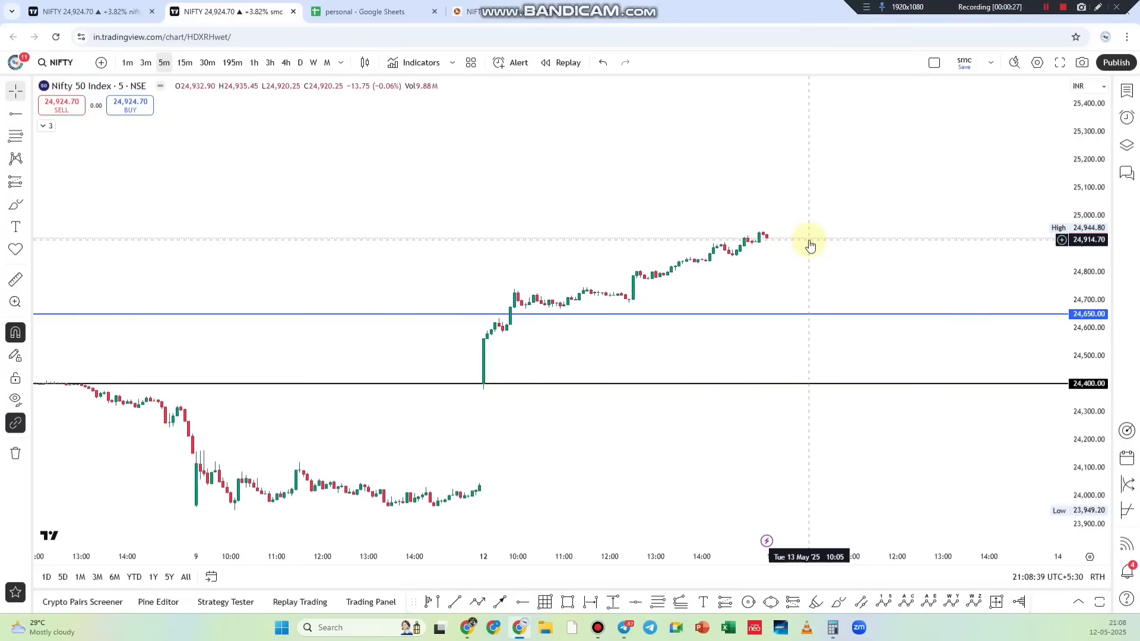
Switch to the "personal" spreadsheet, handwrite "Pe" beside Flow Finder, underline the Sniper value, circle the Ce High, handwrite 325 beside the tables, and clear everything
left_click(410, 11)
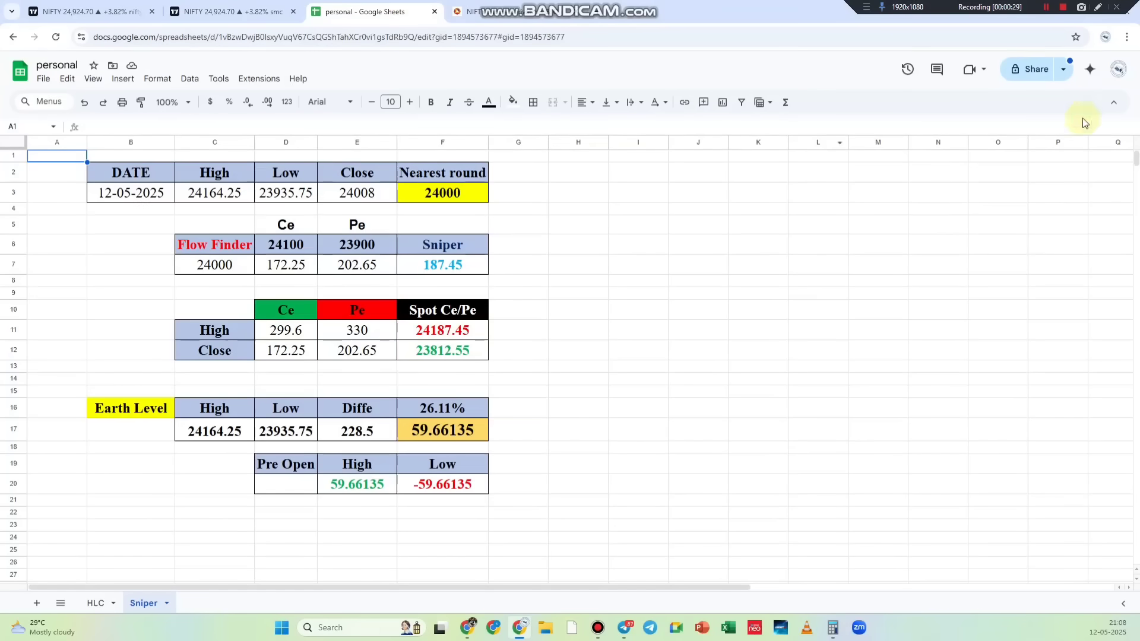
left_click(1098, 7)
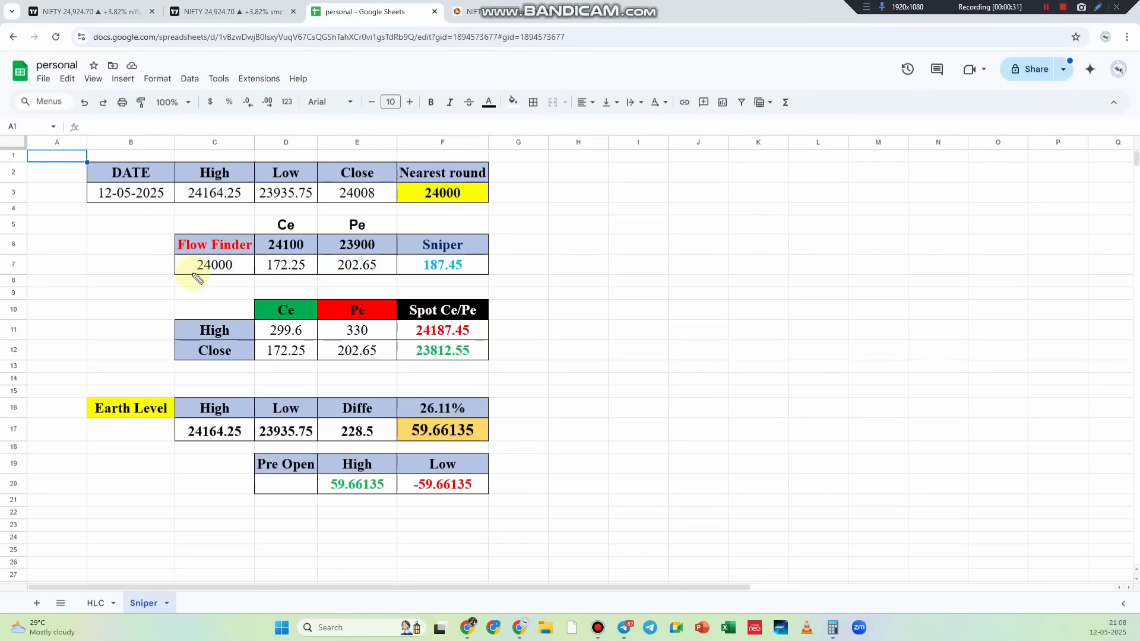
mouse_move(140, 290)
left_mouse_down()
mouse_move(144, 274)
mouse_move(182, 284)
left_mouse_up()
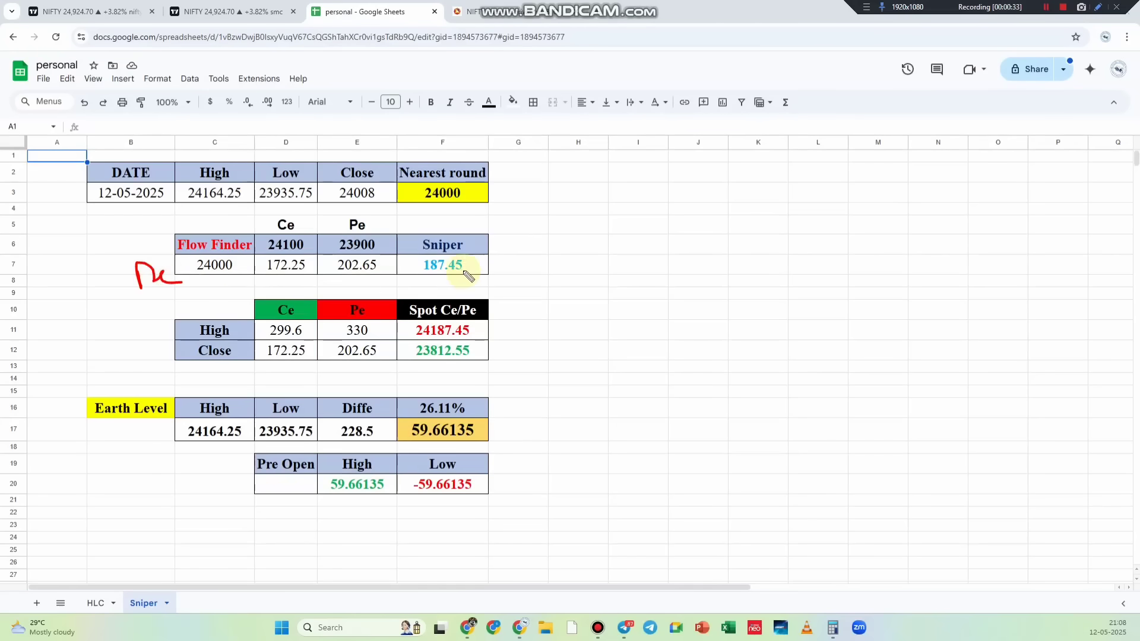
left_click_drag(425, 278, 502, 283)
mouse_move(262, 326)
left_mouse_down()
mouse_move(274, 325)
mouse_move(254, 340)
left_mouse_up()
mouse_move(601, 319)
left_mouse_down()
mouse_move(617, 348)
mouse_move(693, 312)
mouse_move(707, 291)
left_mouse_up()
left_click_drag(727, 282, 740, 233)
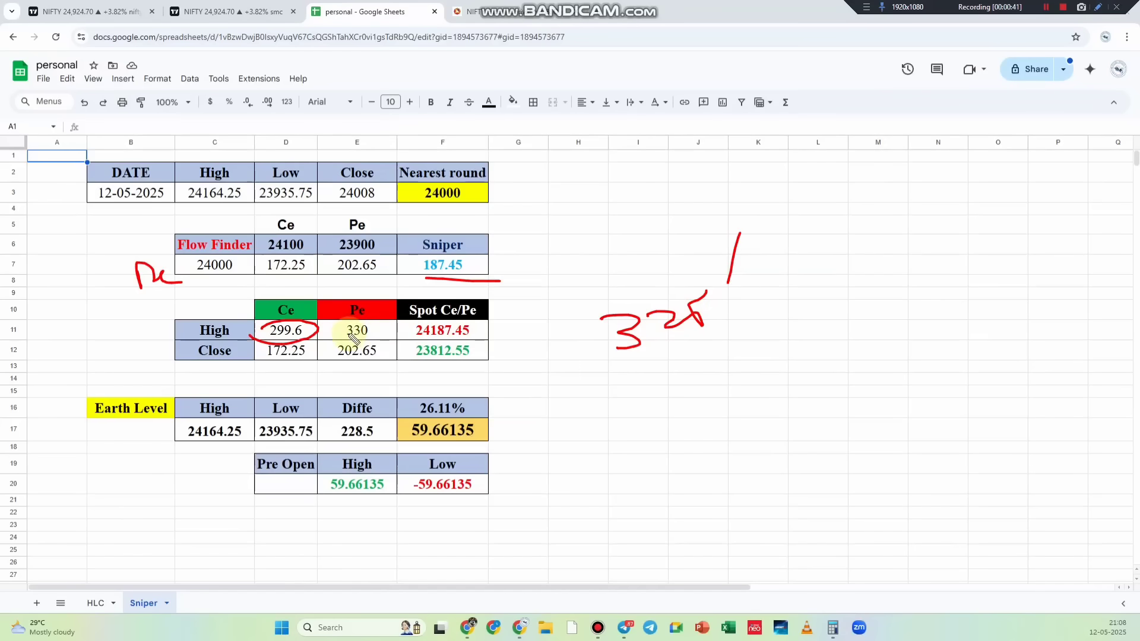
key("Escape")
Circle the empty Pre Open cell and draw freehand strokes from the 26.11% result into the empty cells beside the tables
left_click(1098, 7)
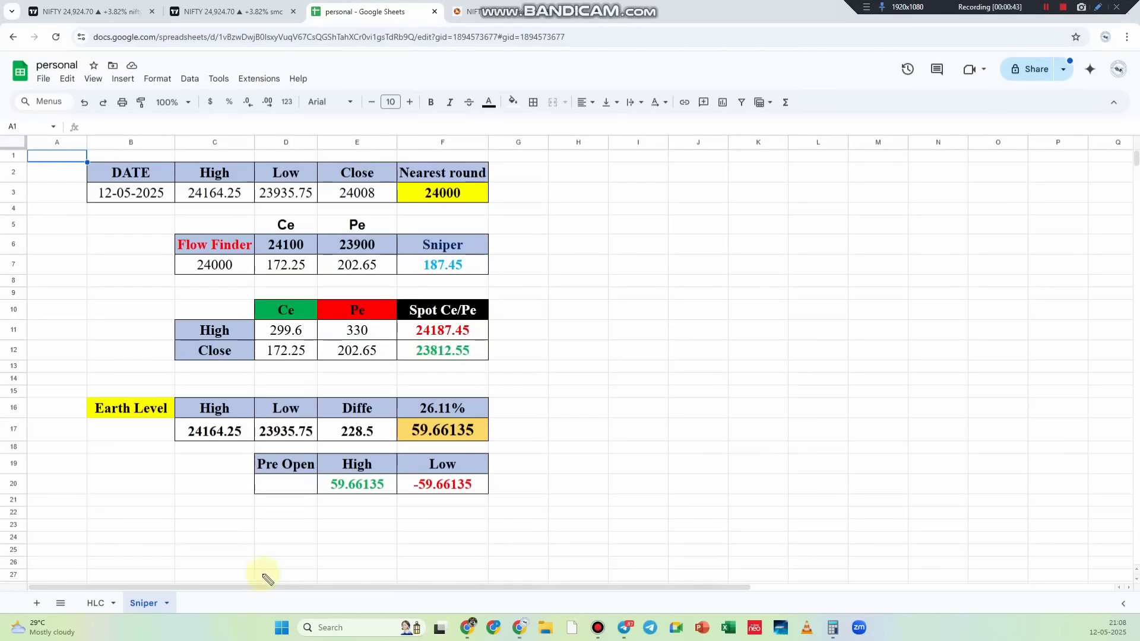
mouse_move(302, 495)
left_mouse_down()
mouse_move(272, 490)
mouse_move(304, 481)
left_mouse_up()
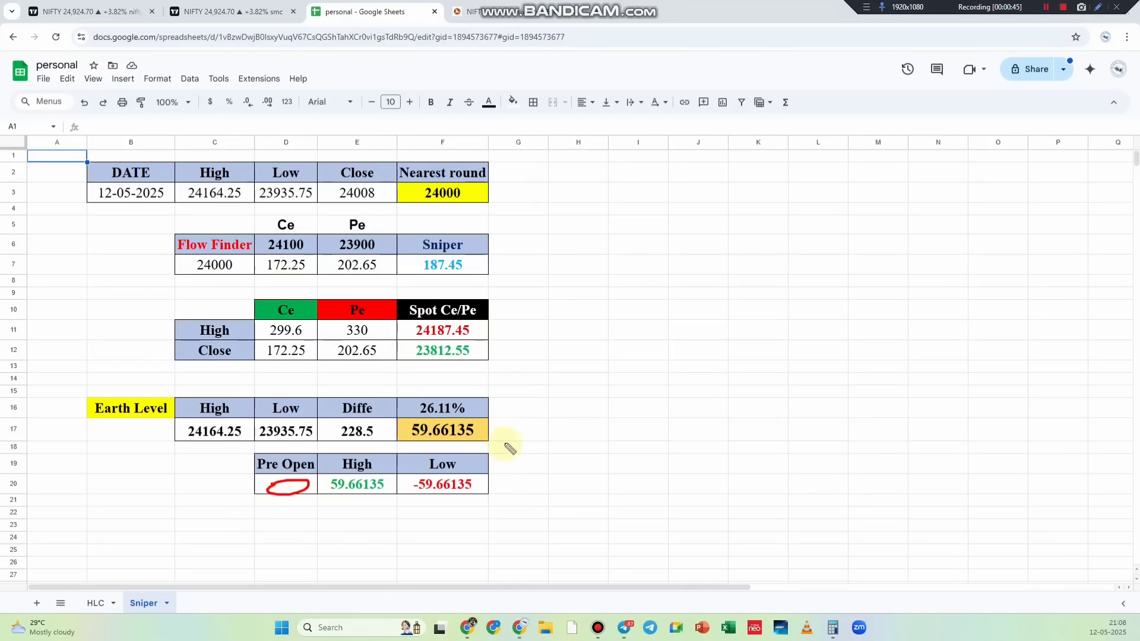
left_click_drag(488, 428, 534, 396)
left_click_drag(591, 341, 643, 340)
left_click_drag(591, 396, 703, 328)
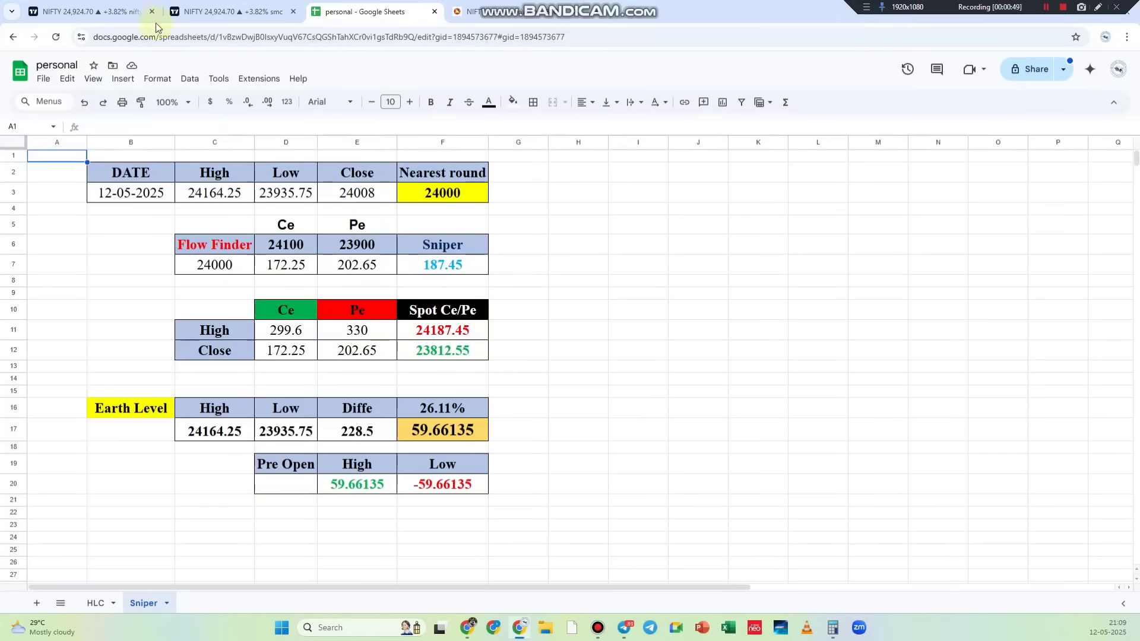
Switch to the Nifty smc chart on the daily timeframe and add a horizontal ray from the 12 May candle at price 24460
left_click(228, 10)
left_click(298, 62)
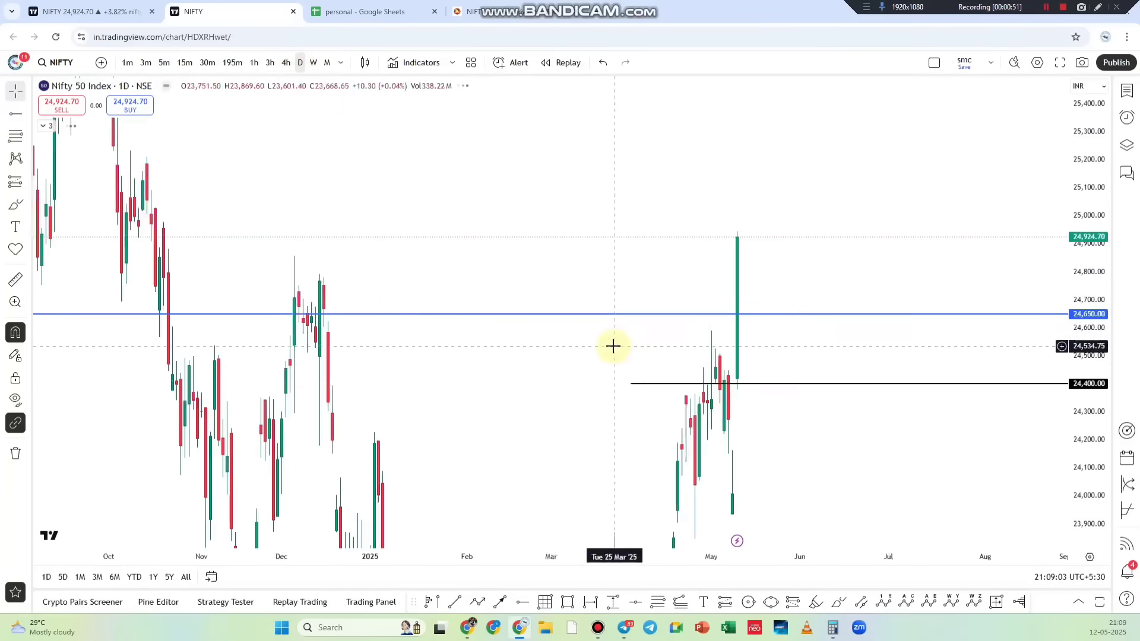
left_click(484, 386)
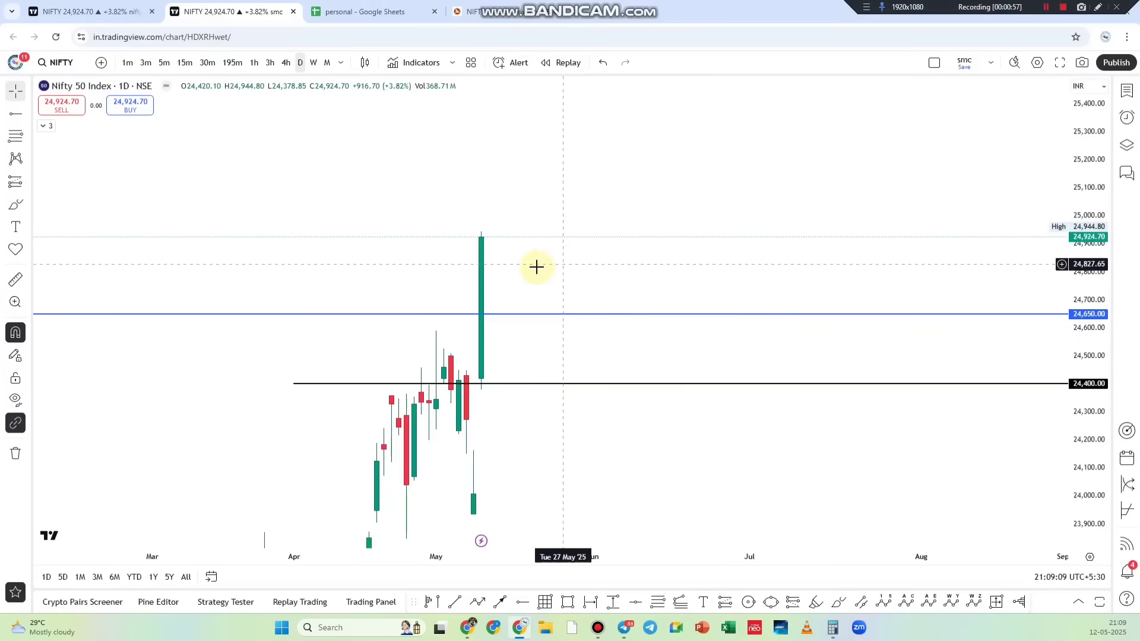
left_click(481, 269)
double_click(484, 270)
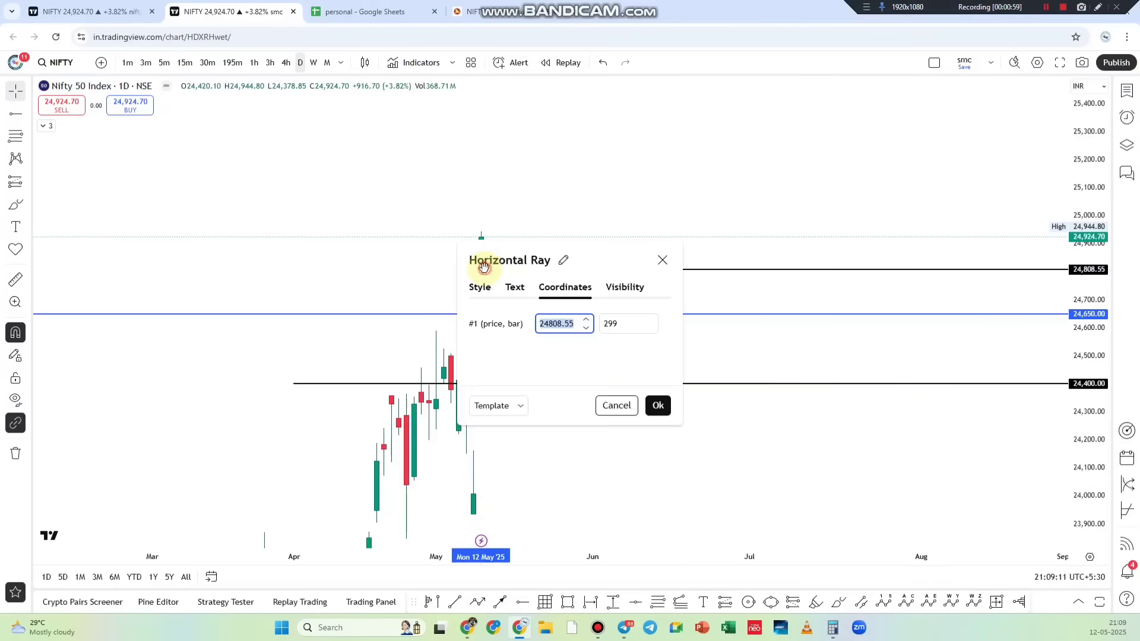
type("24460")
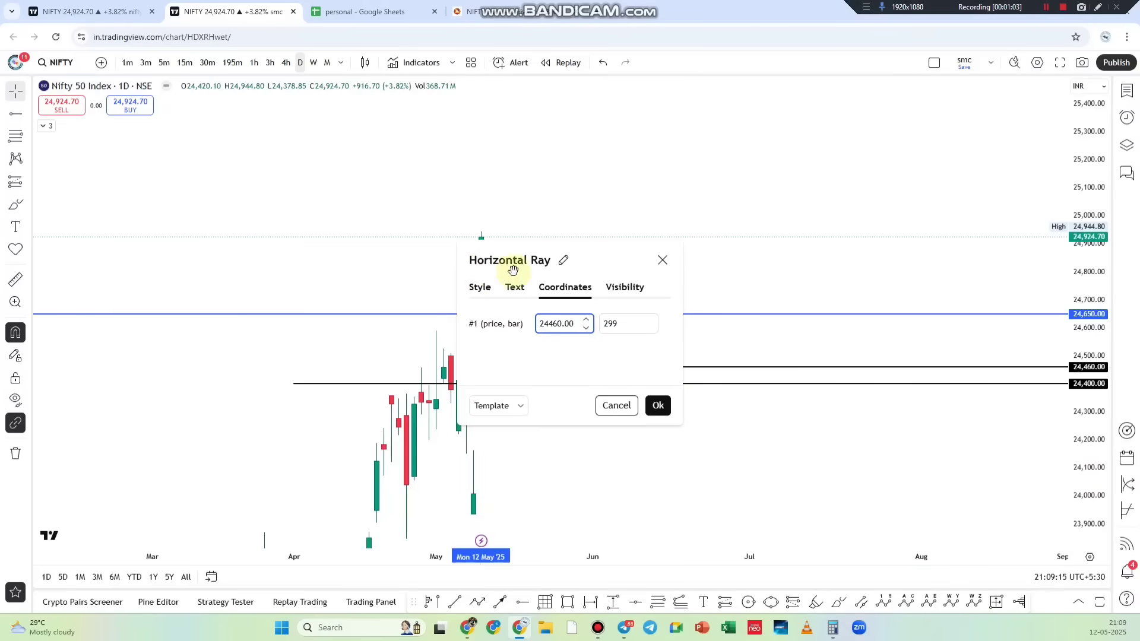
key("Return")
Duplicate the 24,460 horizontal ray below the 24,400 line and set the copy's price to 24360
left_click(527, 367)
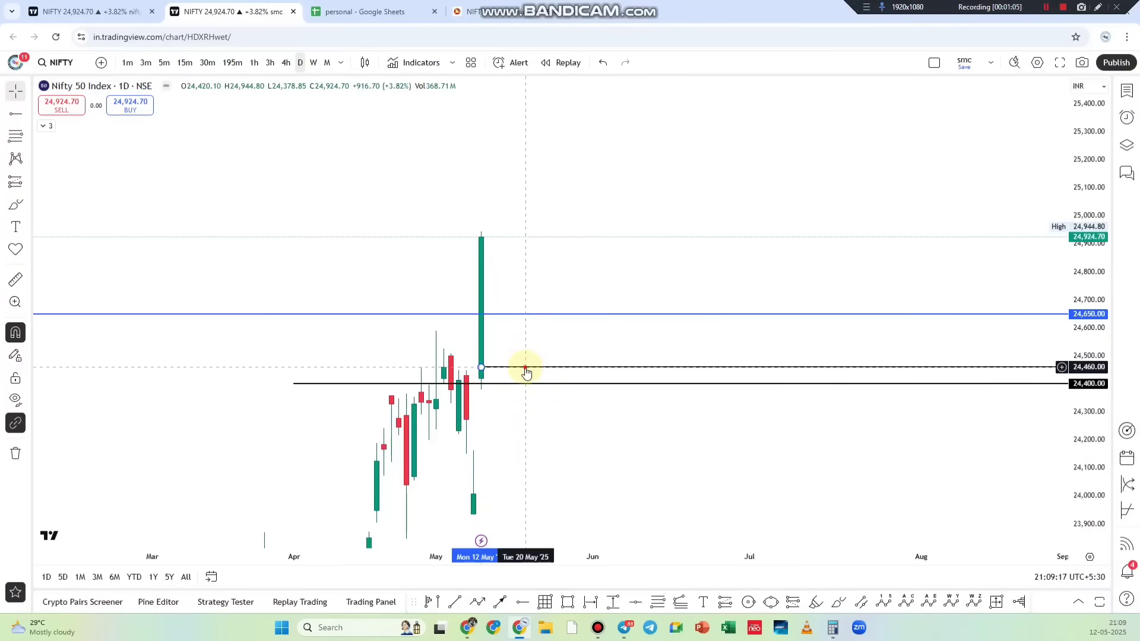
left_click_drag(527, 367, 522, 409)
double_click(526, 410)
type("24360.00")
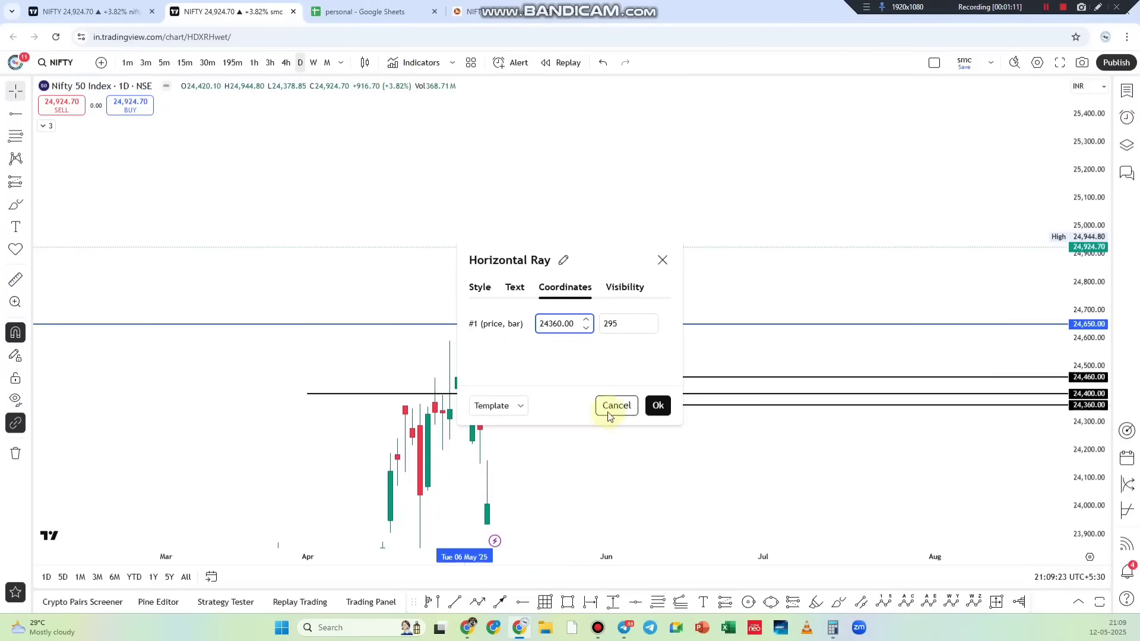
left_click(658, 406)
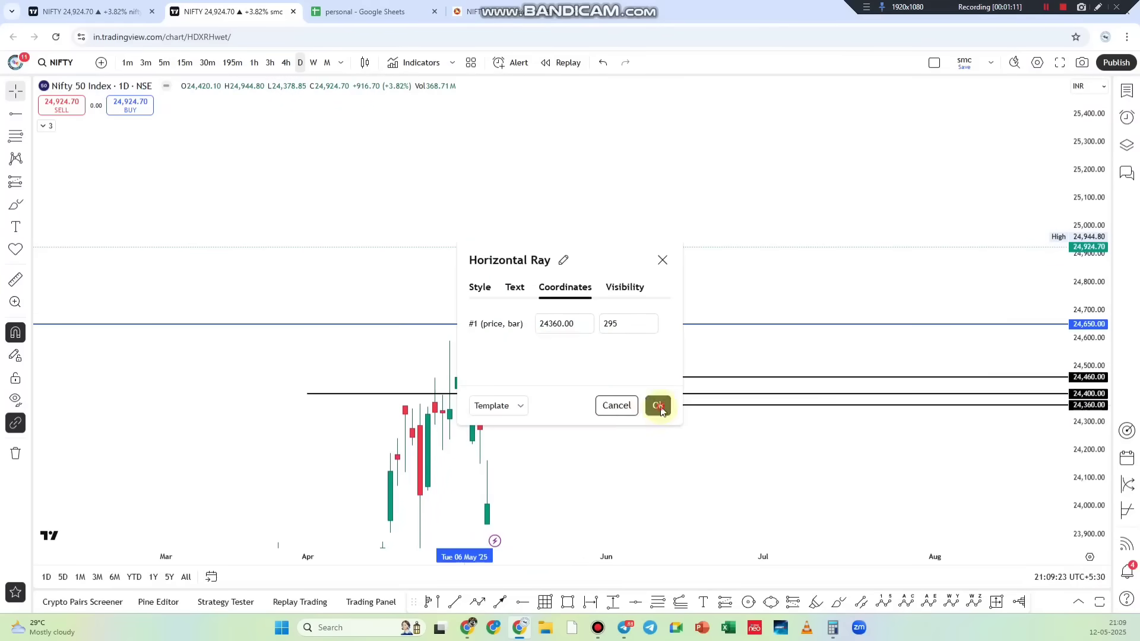
On the 5-minute timeframe, sketch a rise from 24,460 and a fall from 24,360 with a circled "pe", and clear the sketches
left_click(164, 68)
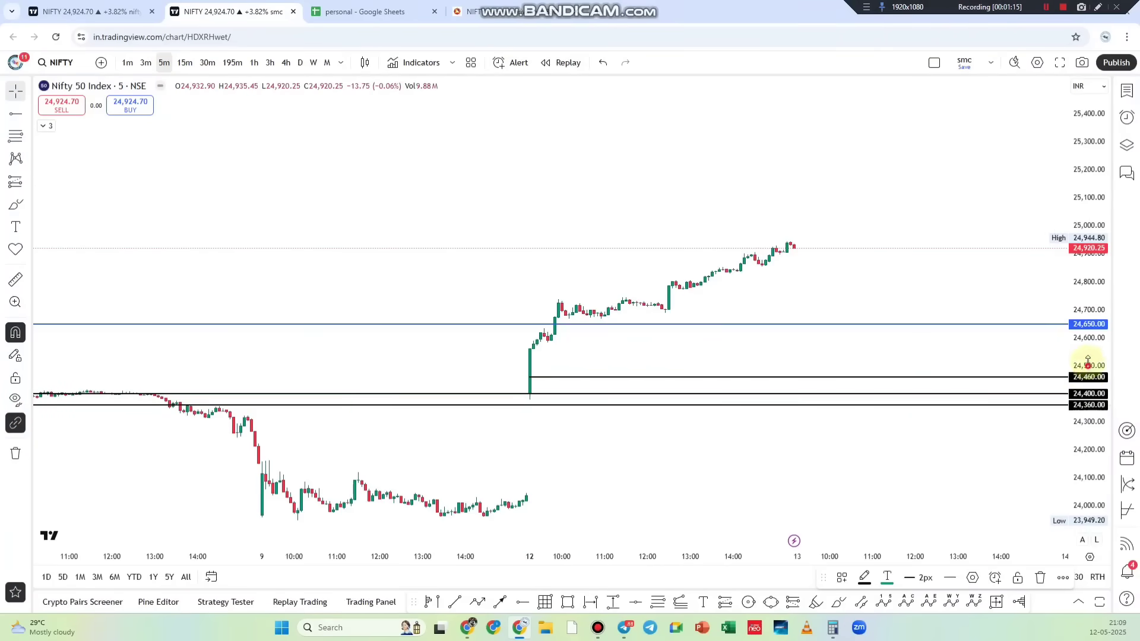
left_click_drag(1090, 362, 1087, 234)
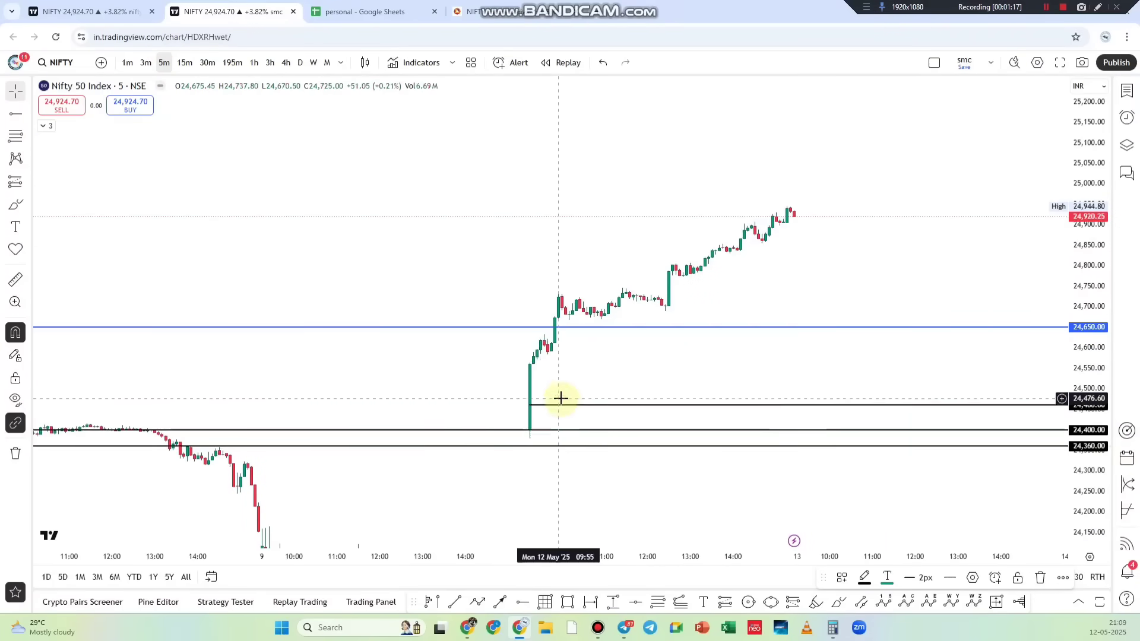
left_click(1098, 7)
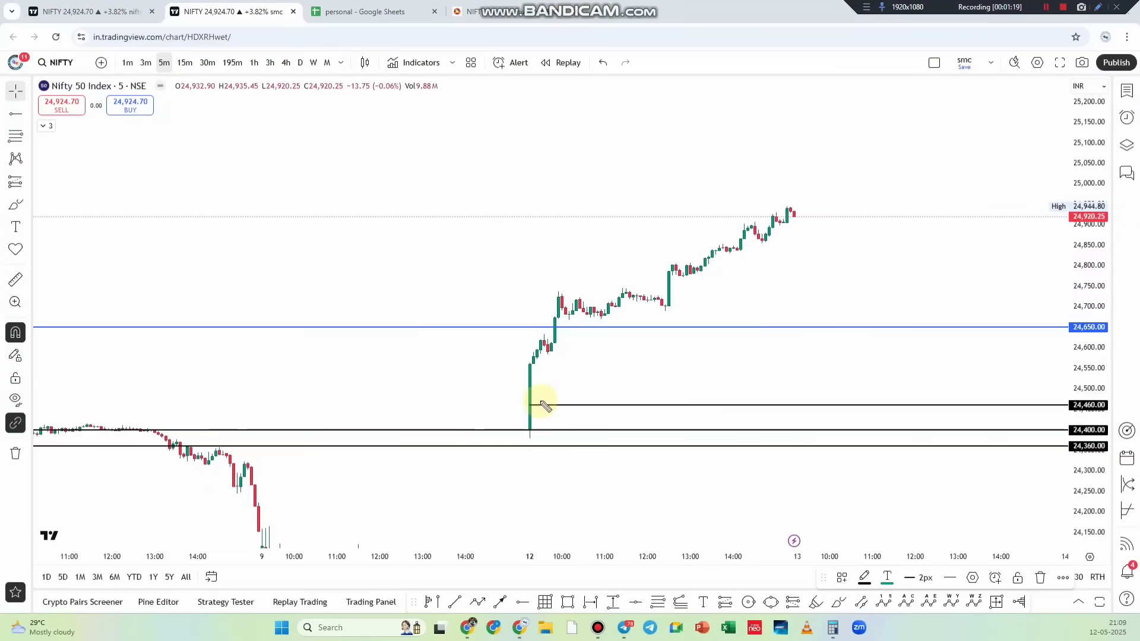
left_click_drag(540, 402, 689, 234)
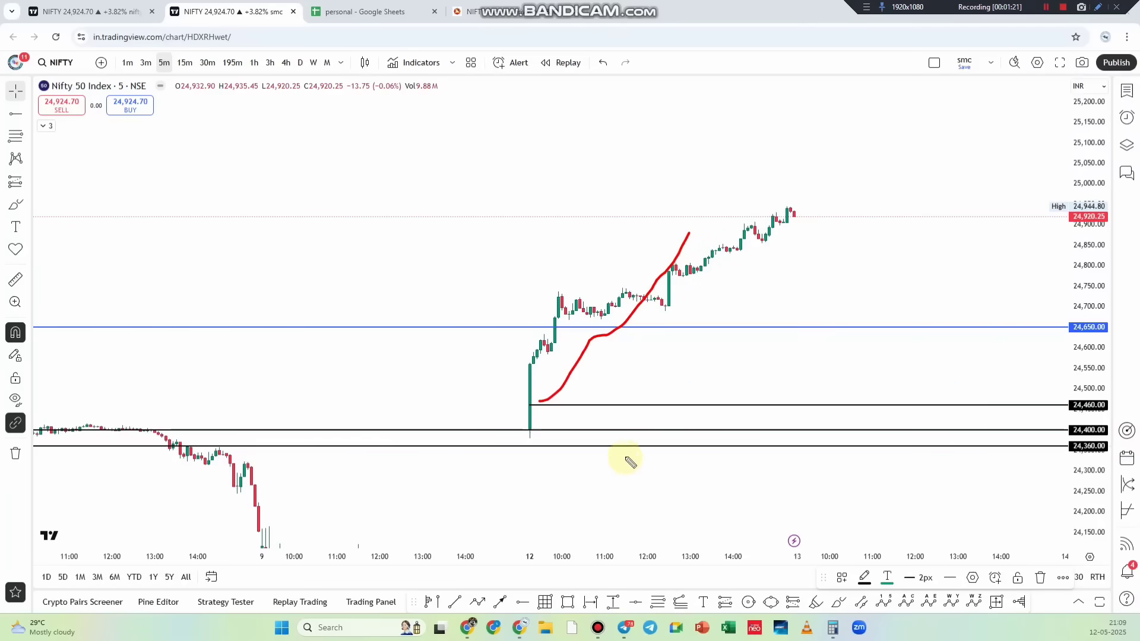
mouse_move(627, 447)
left_mouse_down()
mouse_move(682, 463)
mouse_move(708, 510)
mouse_move(804, 479)
mouse_move(823, 488)
mouse_move(778, 464)
left_mouse_up()
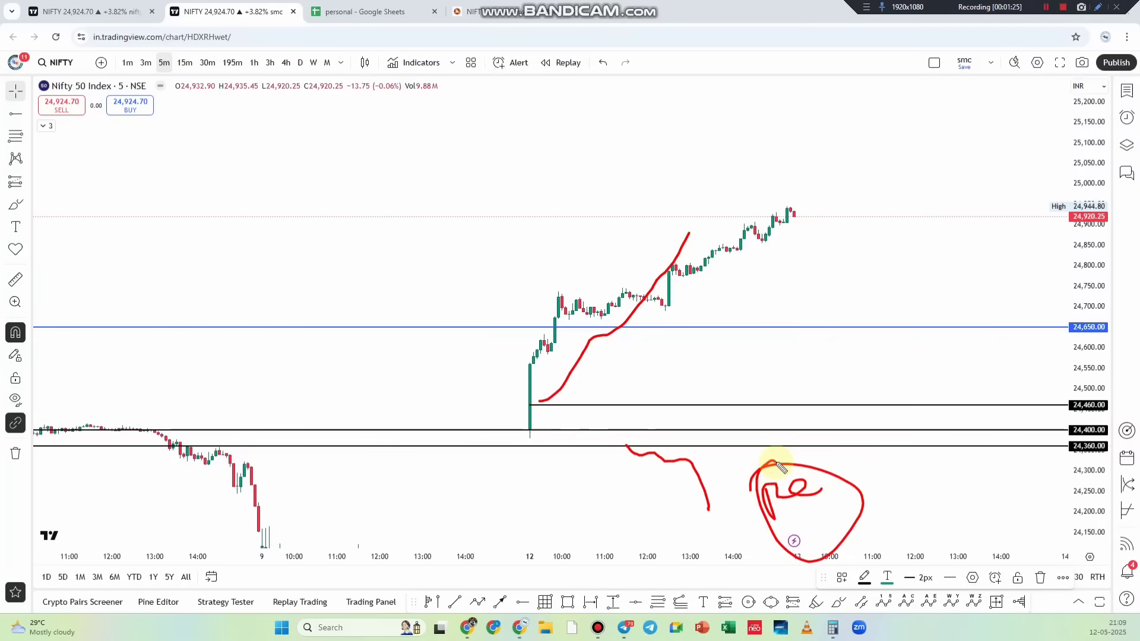
key("Escape")
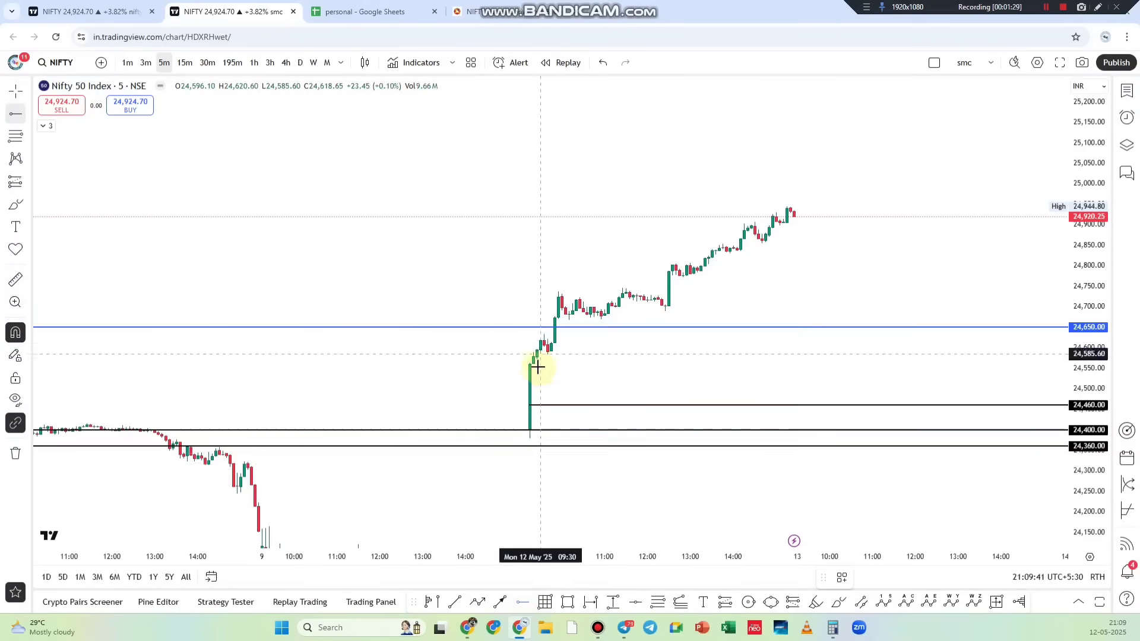
Place a horizontal ray at 24,561.40 from the 12 May 09:15 candle, handwrite a note above the rally, and clear the handwriting
left_click(531, 367)
left_click(1097, 7)
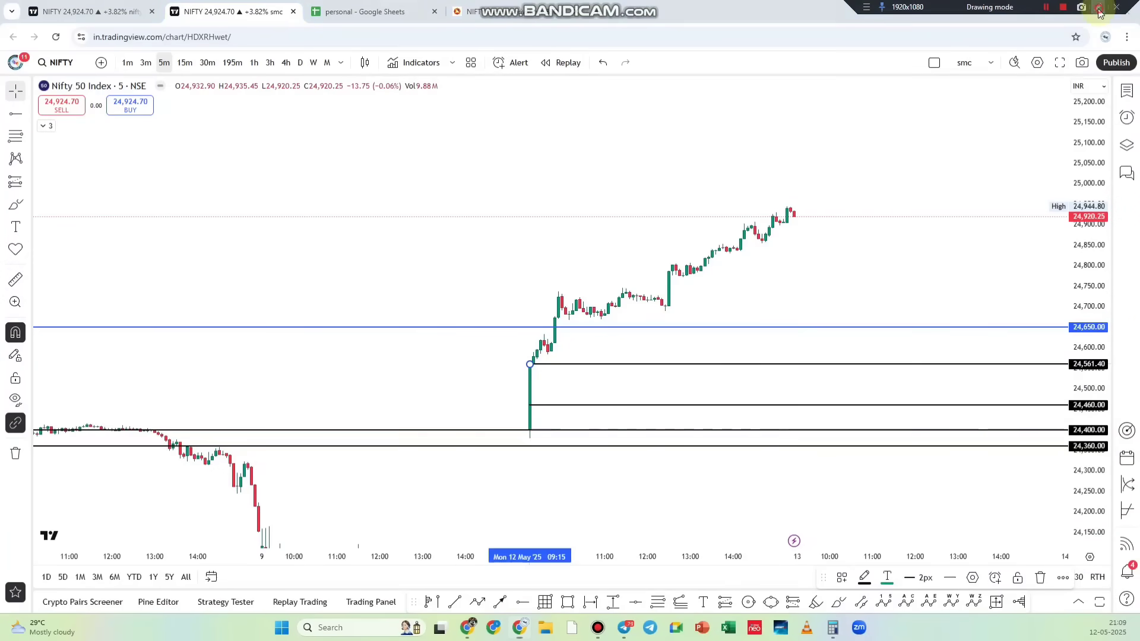
mouse_move(689, 200)
left_mouse_down()
mouse_move(724, 182)
mouse_move(769, 184)
left_mouse_up()
mouse_move(781, 137)
left_mouse_down()
mouse_move(798, 165)
mouse_move(840, 123)
mouse_move(853, 145)
mouse_move(873, 112)
left_mouse_up()
left_click_drag(809, 183, 837, 189)
left_click_drag(855, 169, 918, 155)
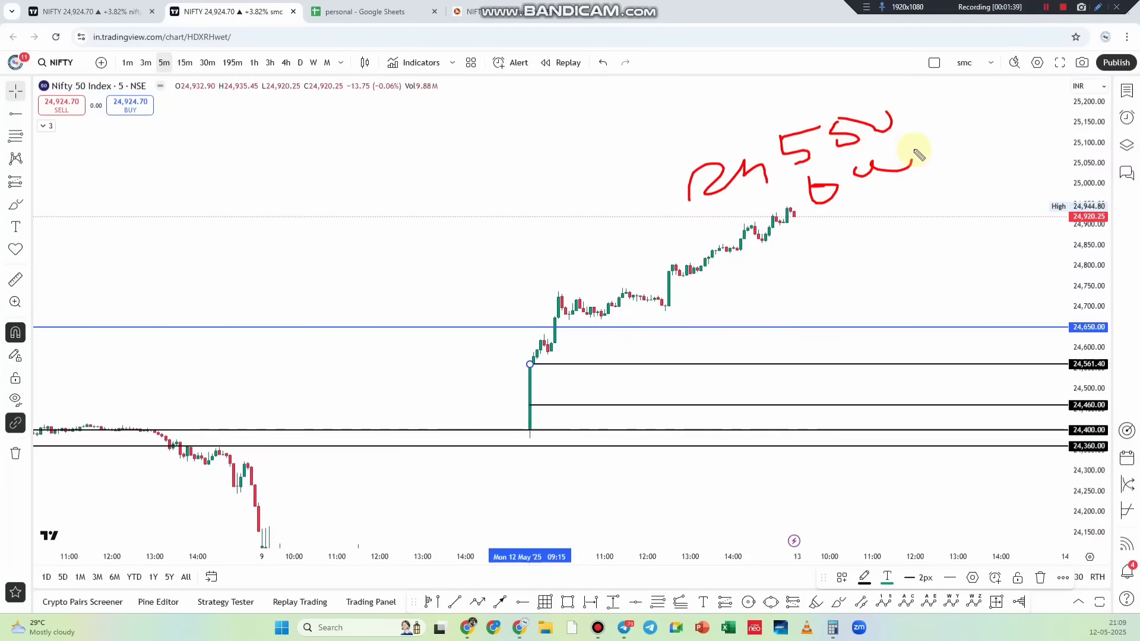
key("Escape")
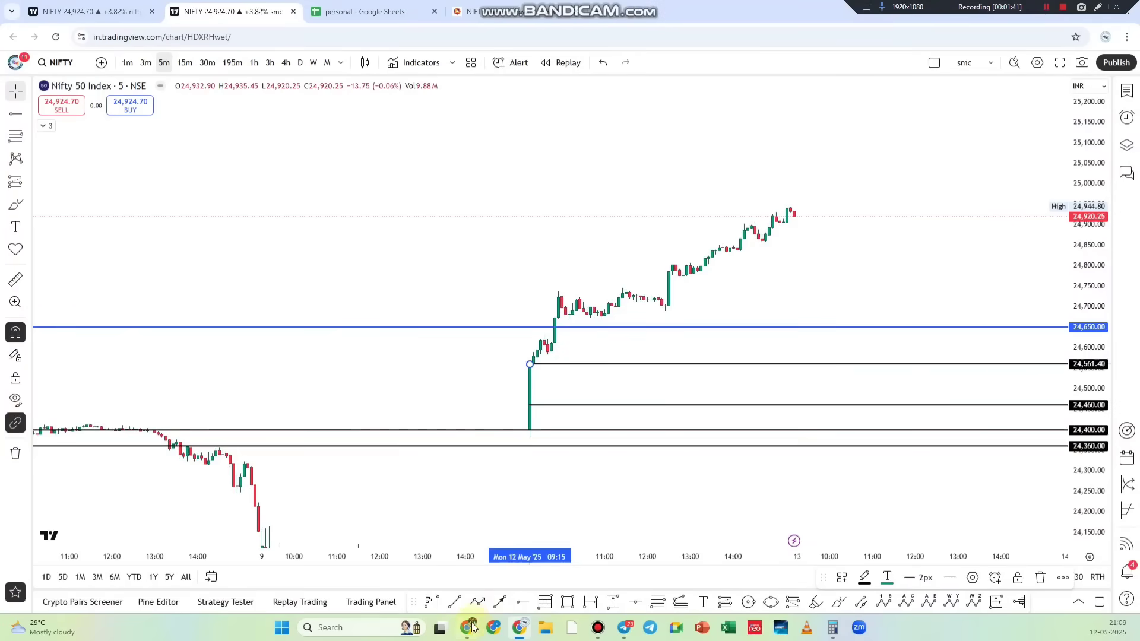
Switch to the Kite charts of the 24550 CE and PE and underline the high and low readings of both
mouse_move(472, 627)
left_click(472, 567)
left_click(350, 5)
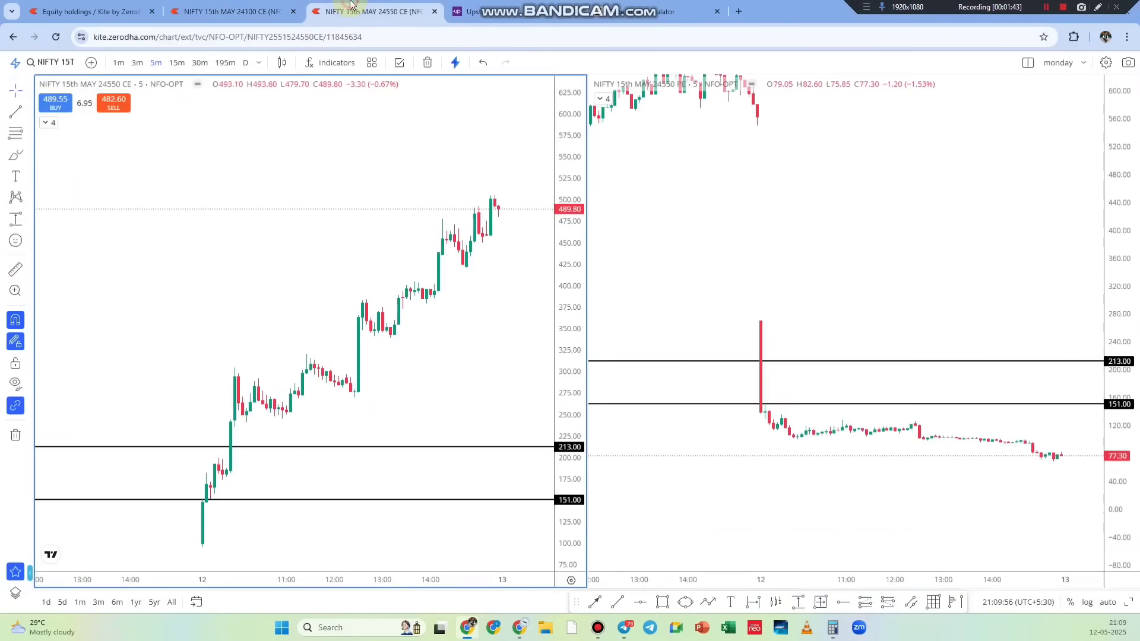
left_click_drag(418, 397, 450, 306)
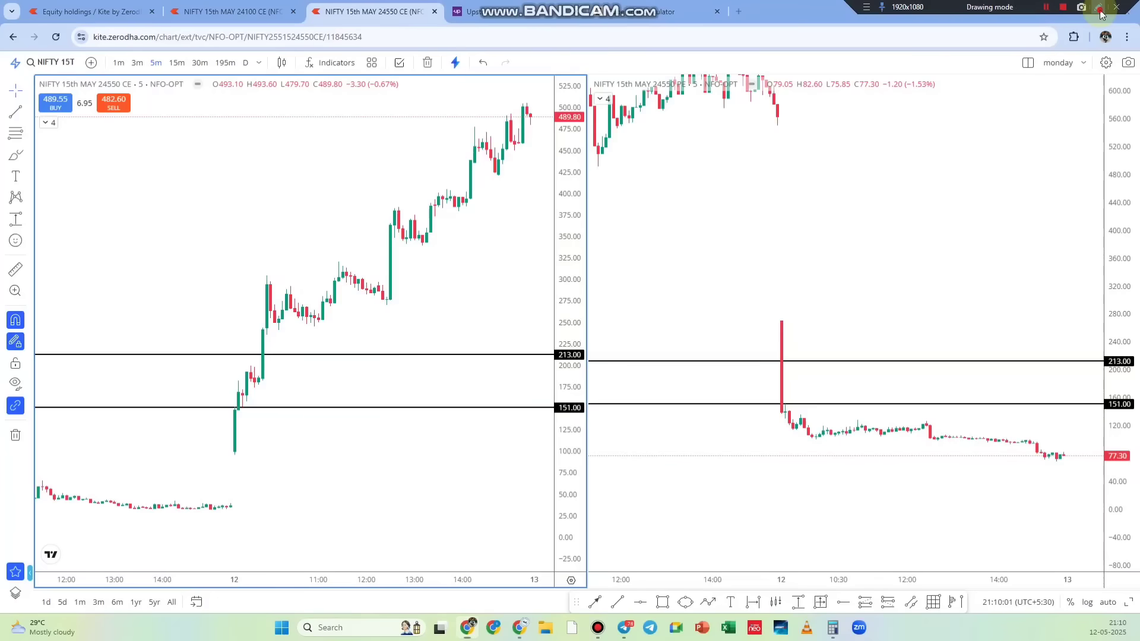
left_click_drag(253, 97, 310, 93)
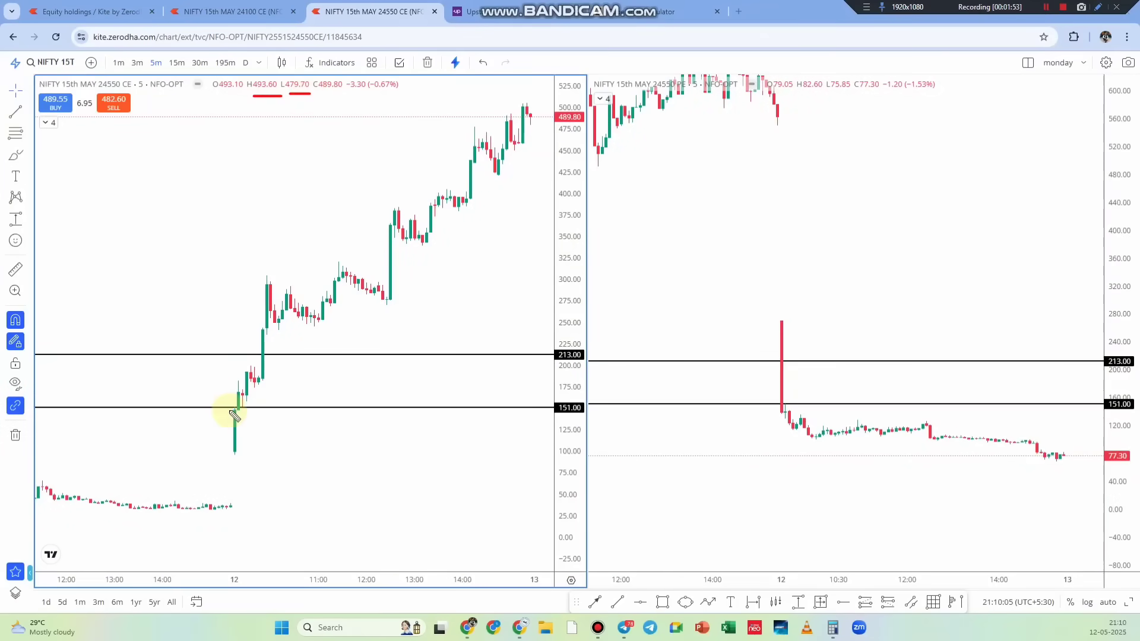
left_click_drag(800, 88, 830, 91)
left_click_drag(840, 92, 857, 92)
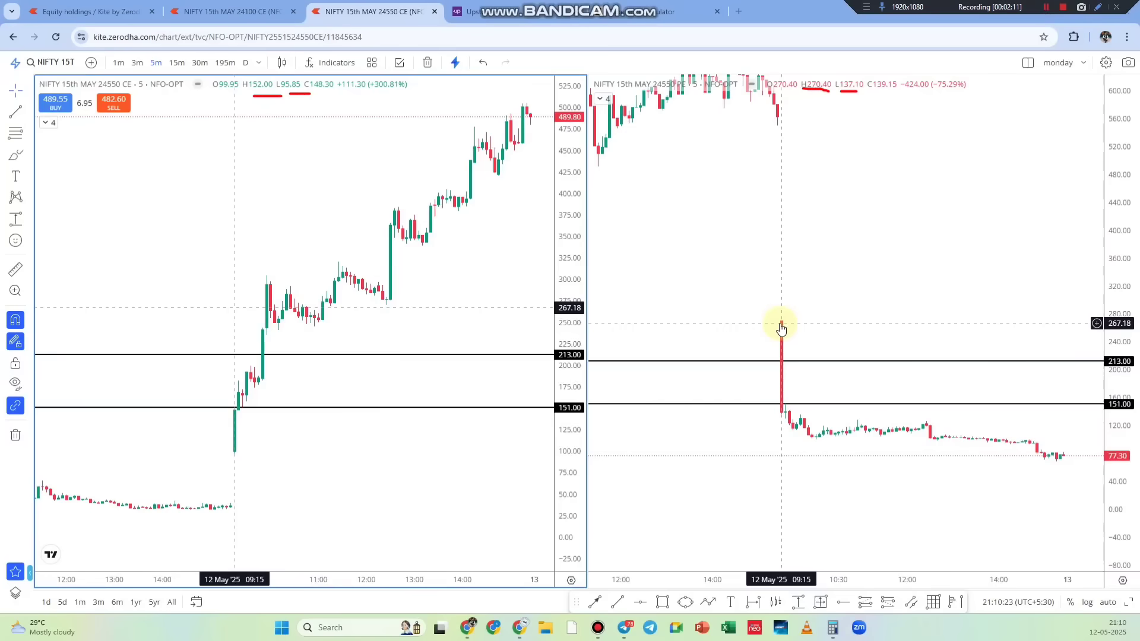
left_click(863, 255)
left_click(189, 269)
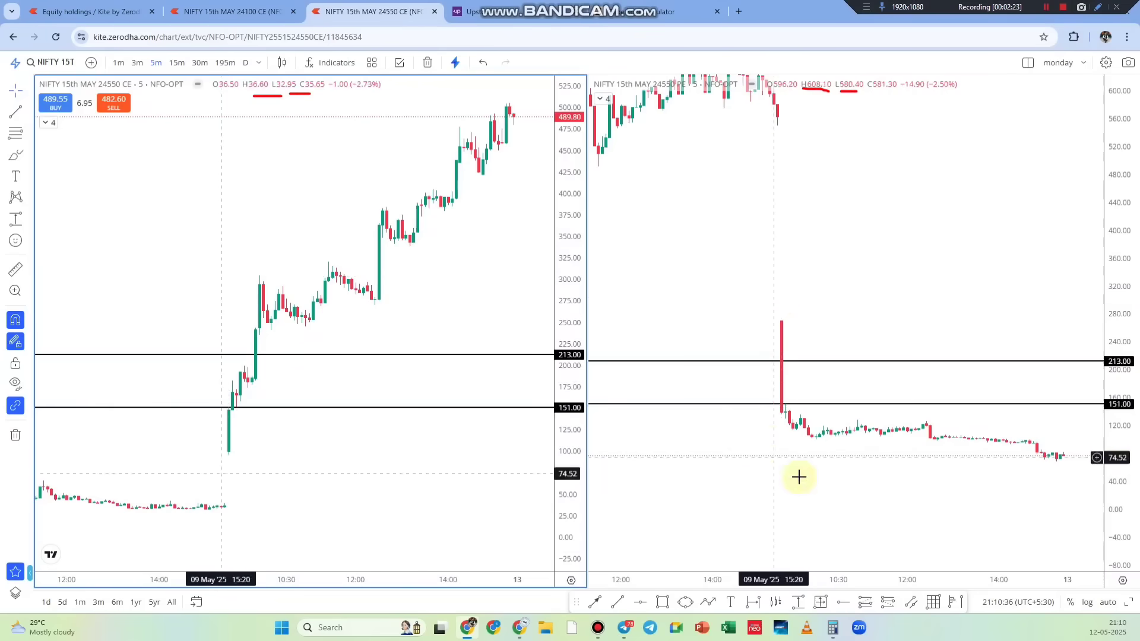
In Calculator, add 270 and 95 and divide the sum by 2
left_click(841, 632)
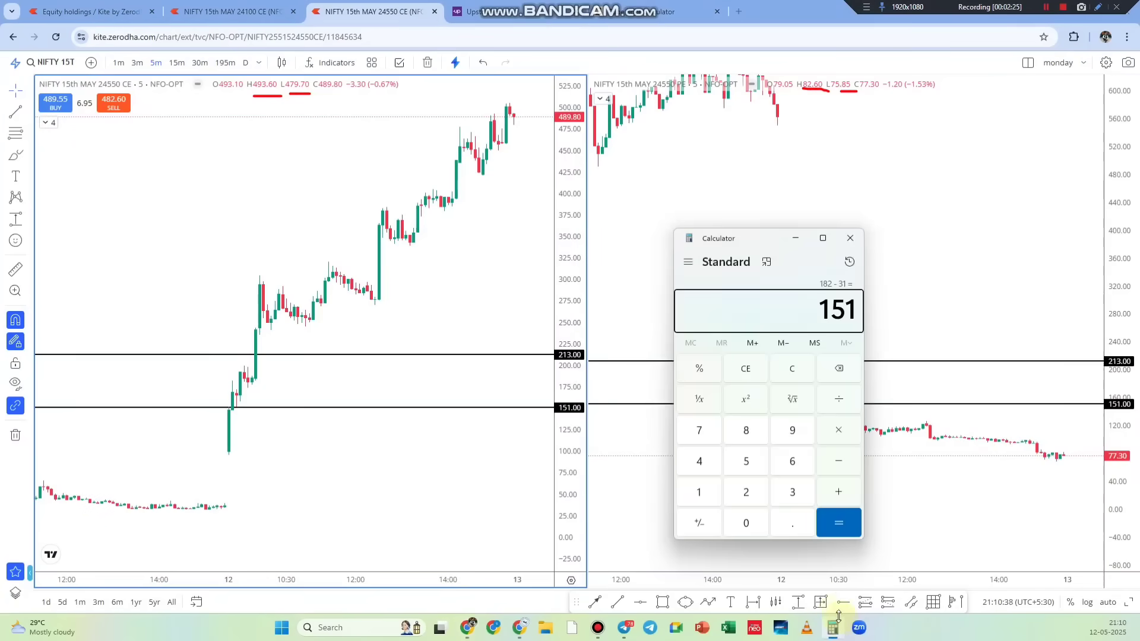
type("270 + 9")
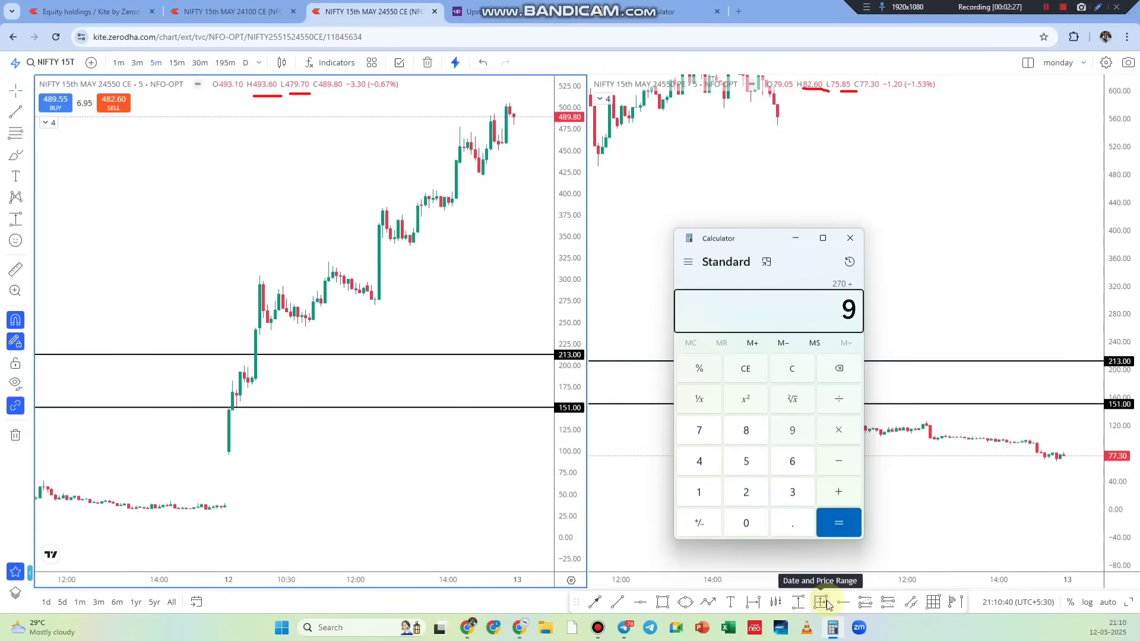
type("5")
key("Return")
type("2")
key("Return")
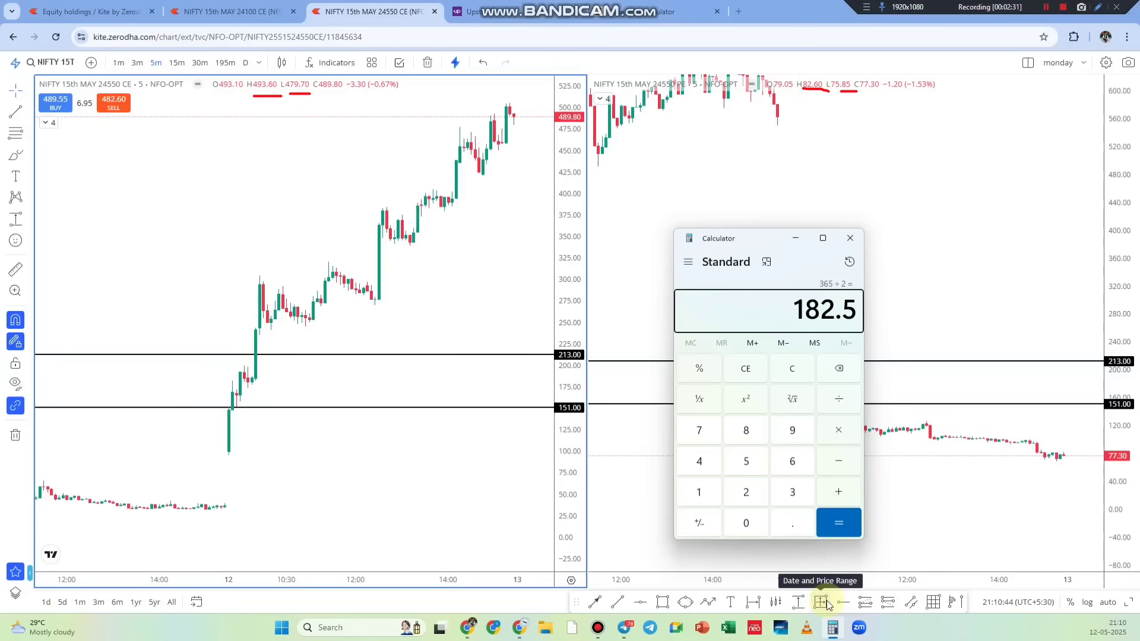
Switch to the online Cube Root Calculator, calculate the cube root of 182.5, and highlight the resulting root
left_click(683, 11)
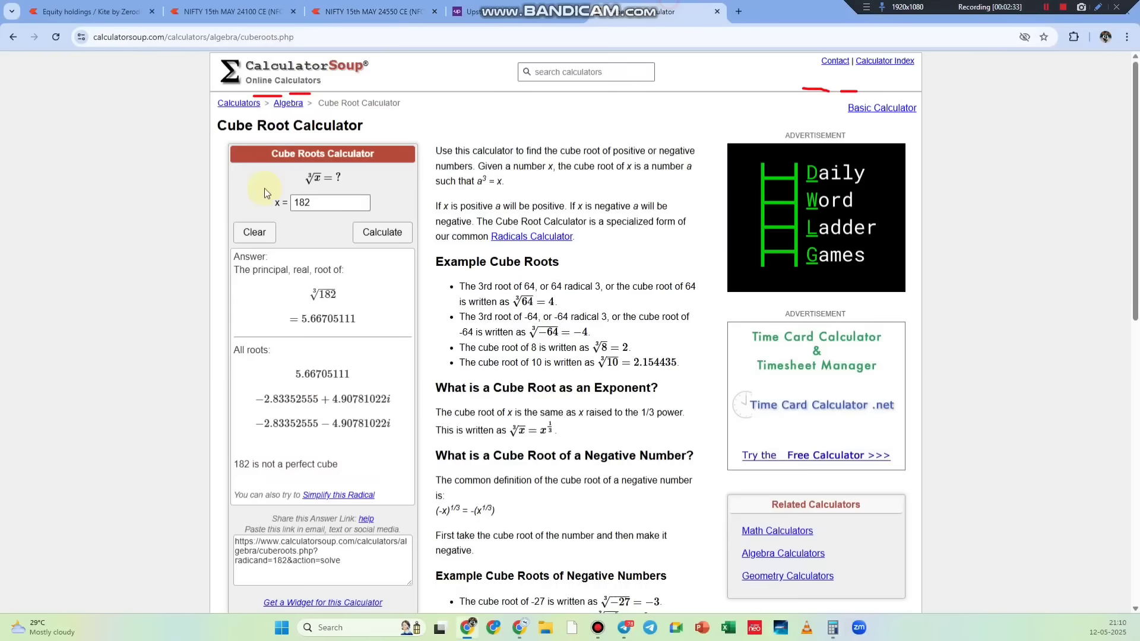
left_click(330, 205)
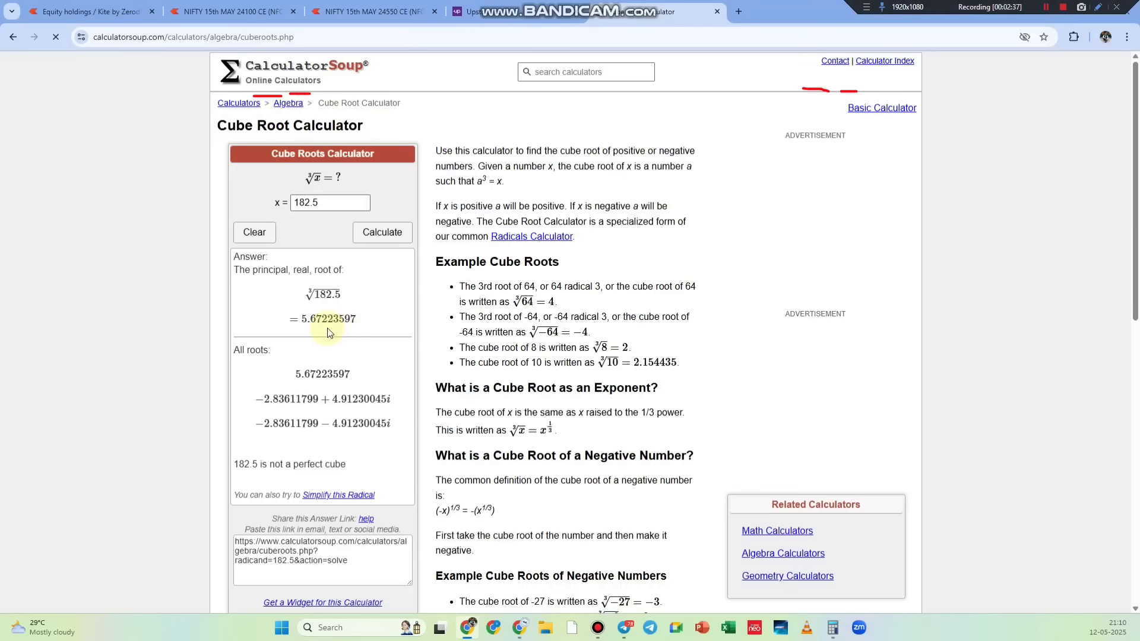
left_click_drag(301, 321, 346, 321)
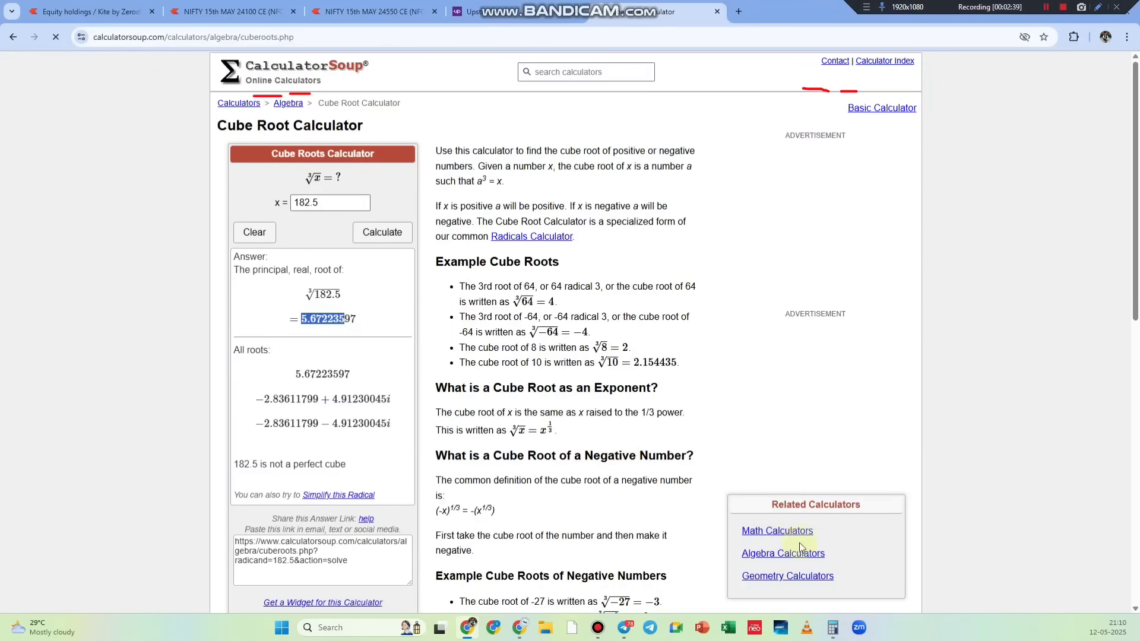
Bring up Calculator and multiply 5.67 by 5.67
left_click(833, 629)
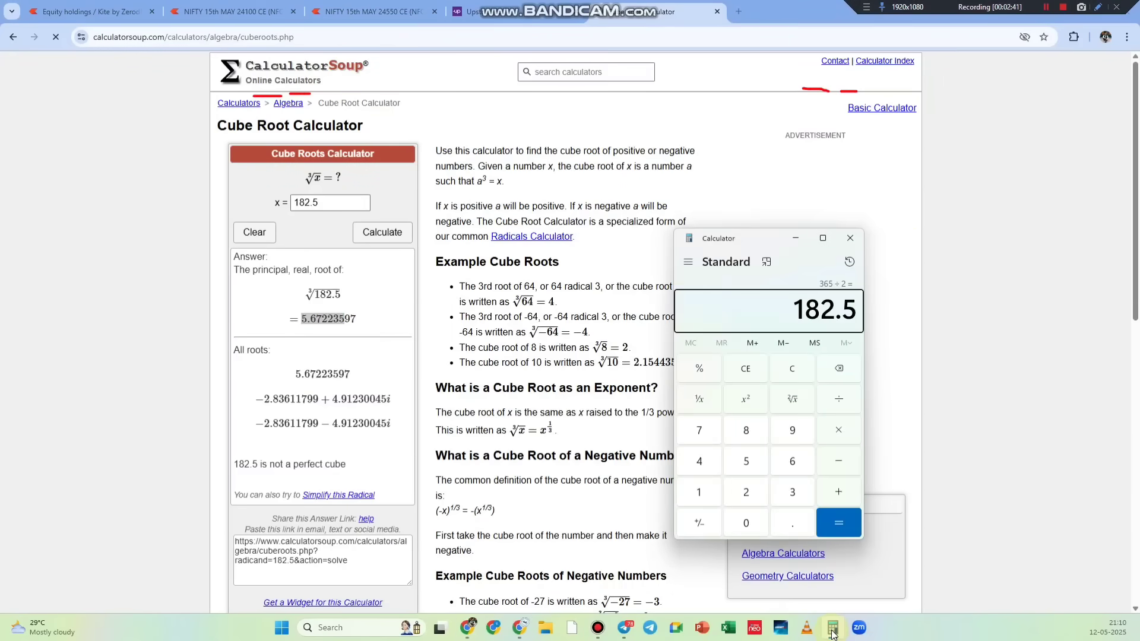
type("5.67 × ")
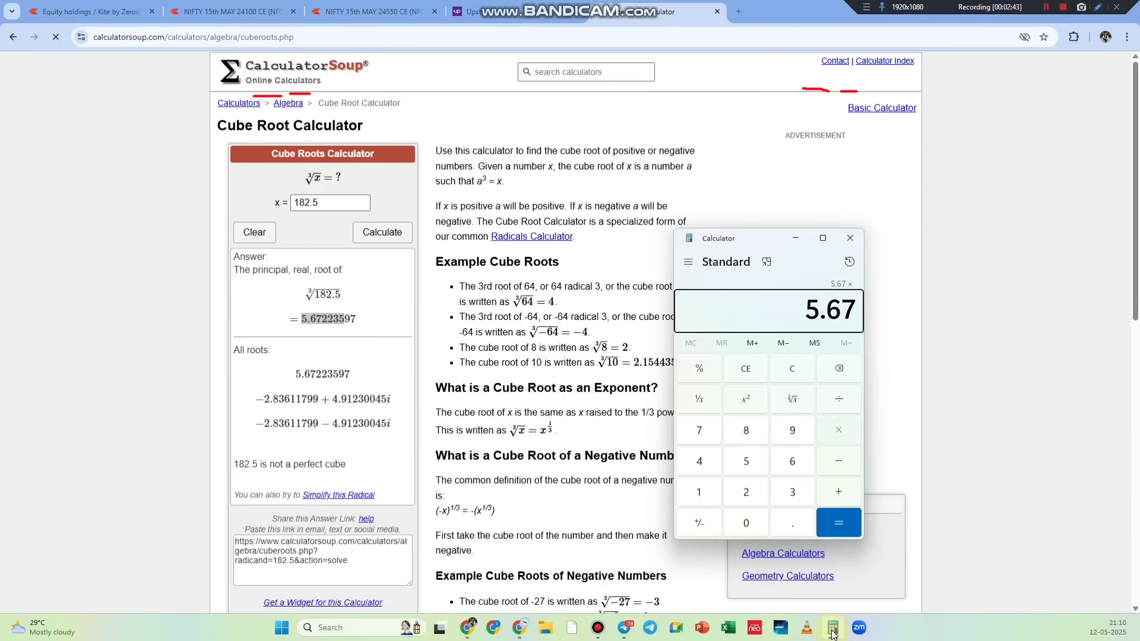
type("5.6")
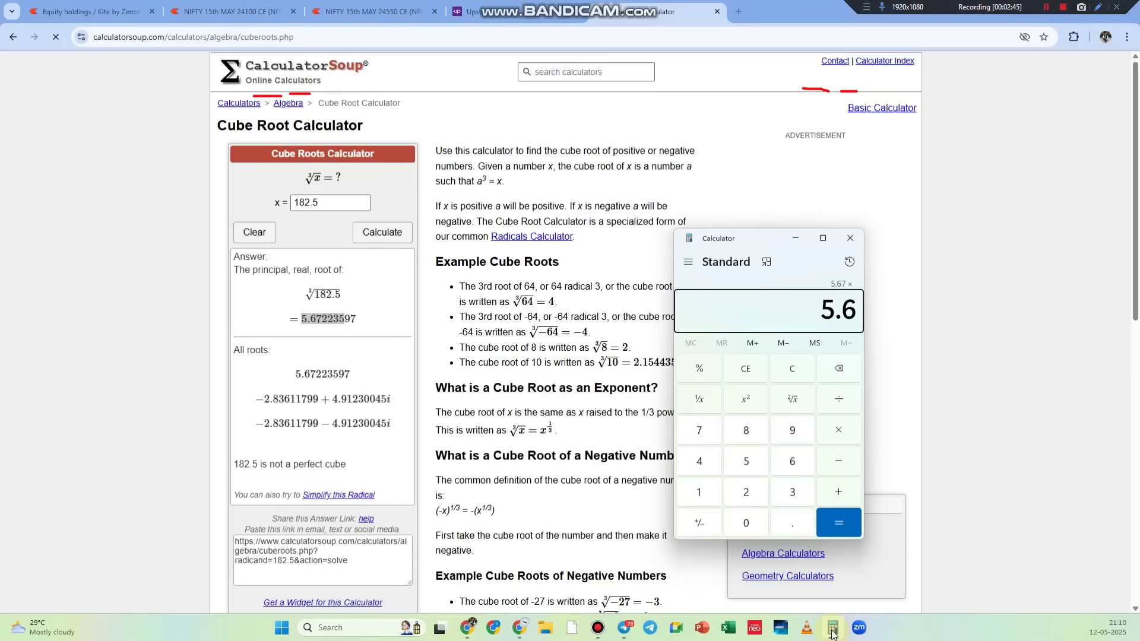
type("7")
key("Return")
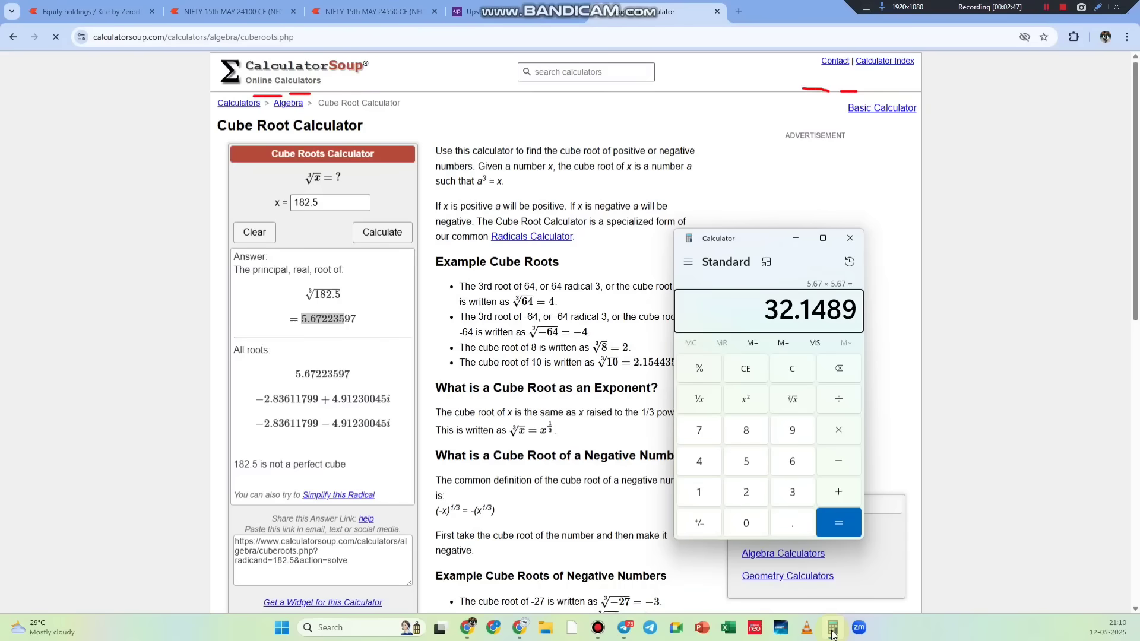
Sketch two curves linking the product in Calculator to the 182.5 entry on the cube root page
left_click(1098, 8)
left_click_drag(762, 296, 343, 189)
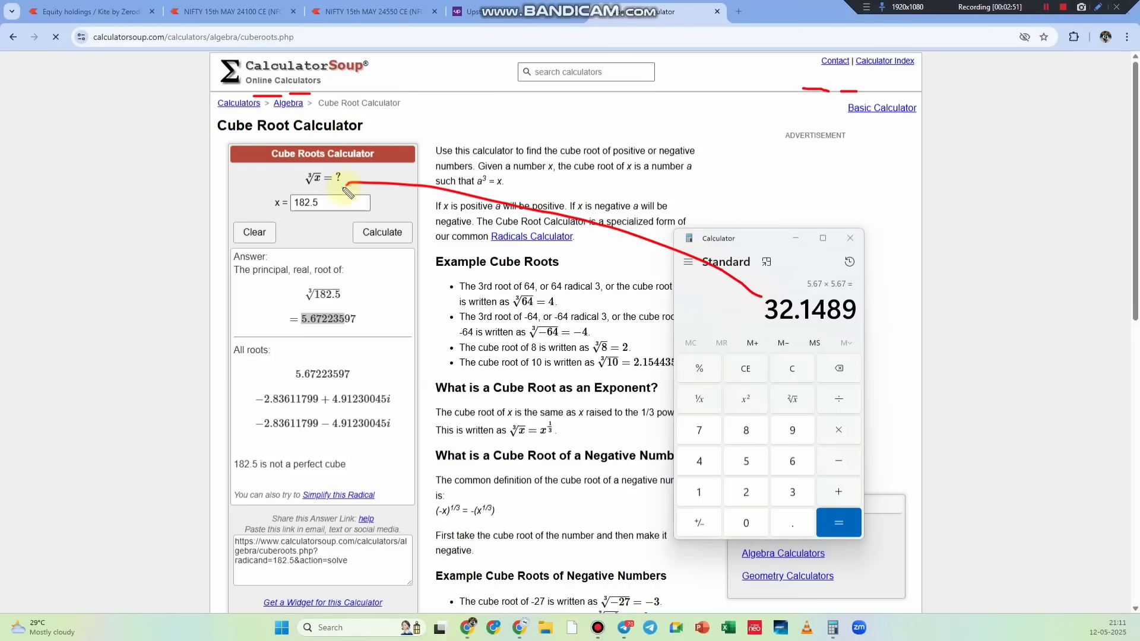
left_click_drag(617, 301, 313, 236)
Handwrite 182 and 32 as a sum beside the cube root form, with 214 underlined beneath it
left_click_drag(51, 182, 65, 232)
mouse_move(110, 156)
left_mouse_down()
mouse_move(94, 153)
mouse_move(125, 176)
left_mouse_up()
mouse_move(126, 138)
left_mouse_down()
mouse_move(138, 135)
mouse_move(200, 202)
left_mouse_up()
left_click(132, 198)
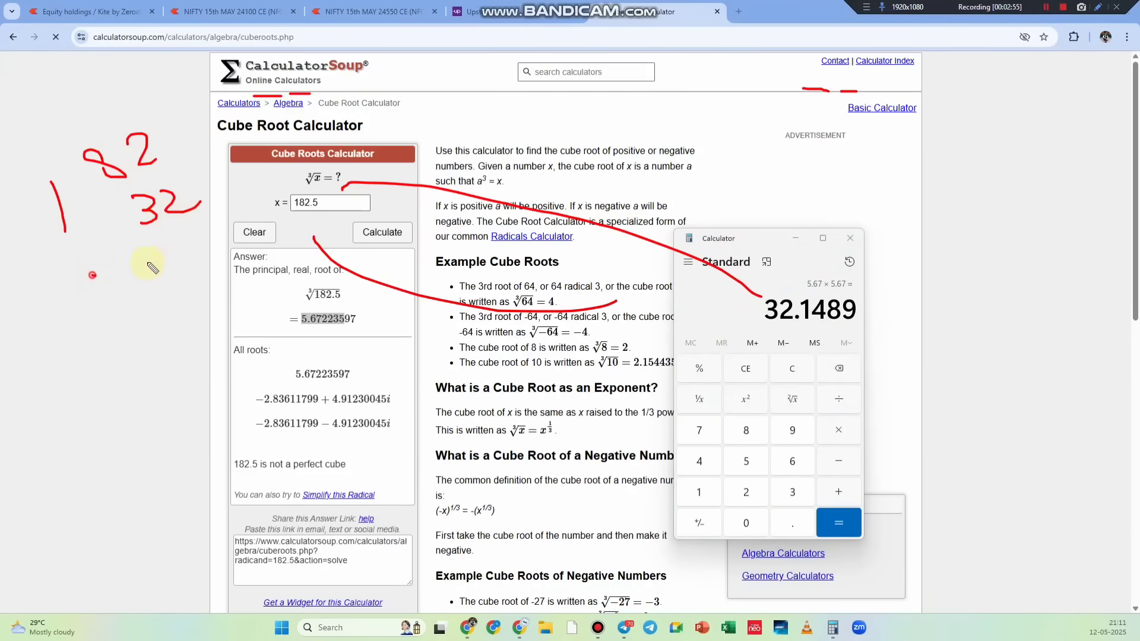
left_click_drag(92, 275, 243, 294)
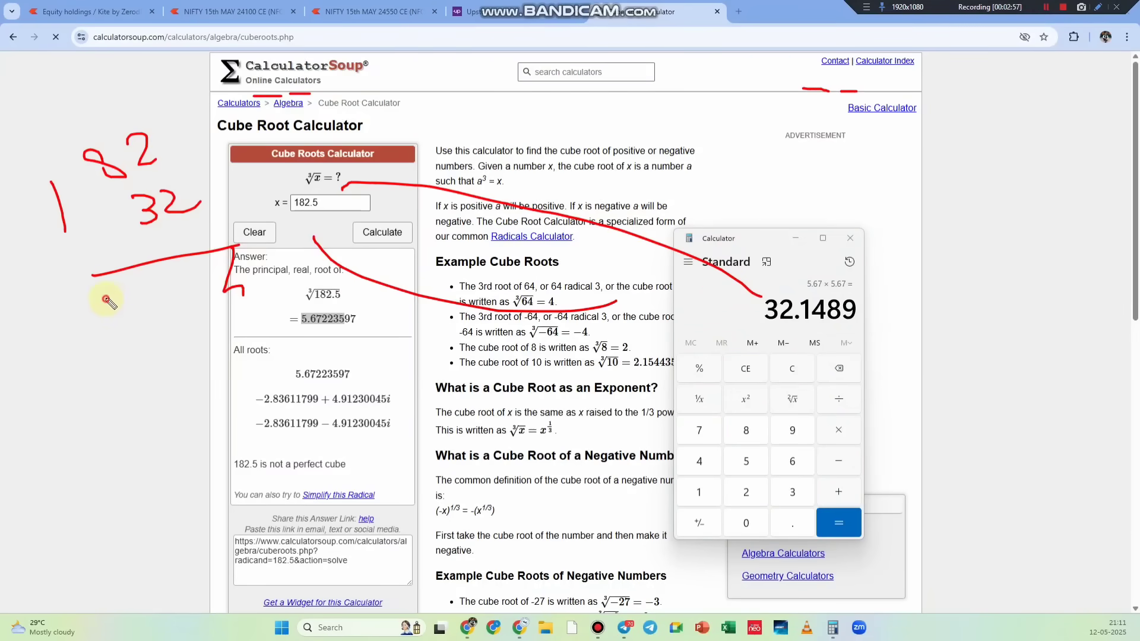
left_click_drag(105, 299, 163, 314)
left_click_drag(185, 267, 200, 304)
left_click_drag(150, 355, 297, 321)
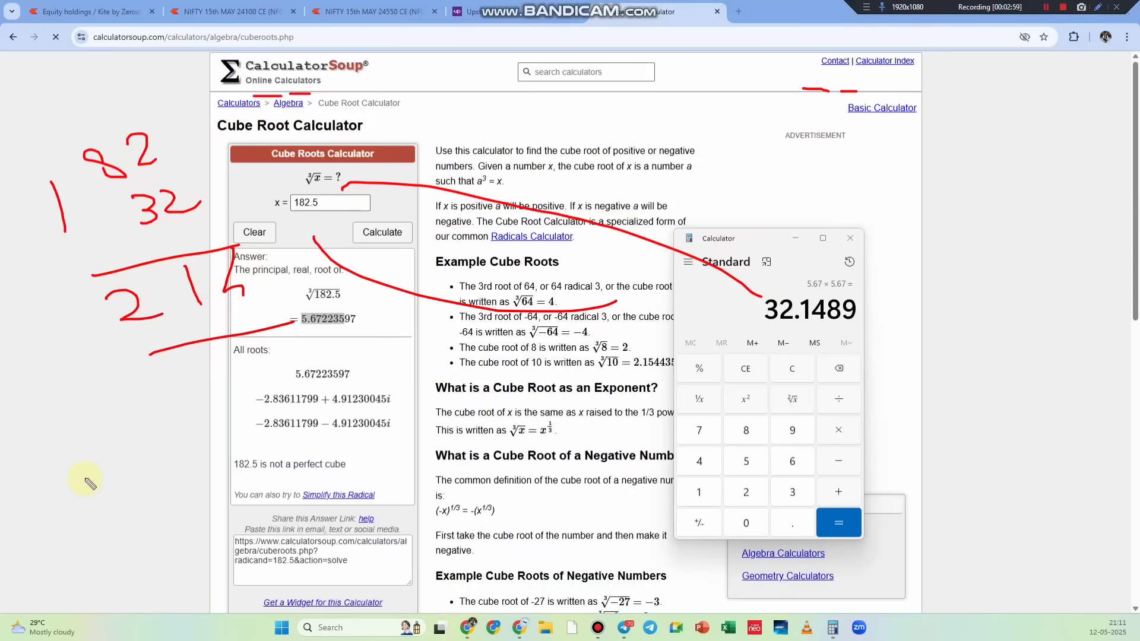
Handwrite 150 below the sum, underline it, and clear all annotations from the page
left_click_drag(73, 451, 73, 487)
mouse_move(116, 433)
left_mouse_down()
mouse_move(109, 448)
mouse_move(158, 426)
left_mouse_up()
left_click_drag(95, 503, 232, 453)
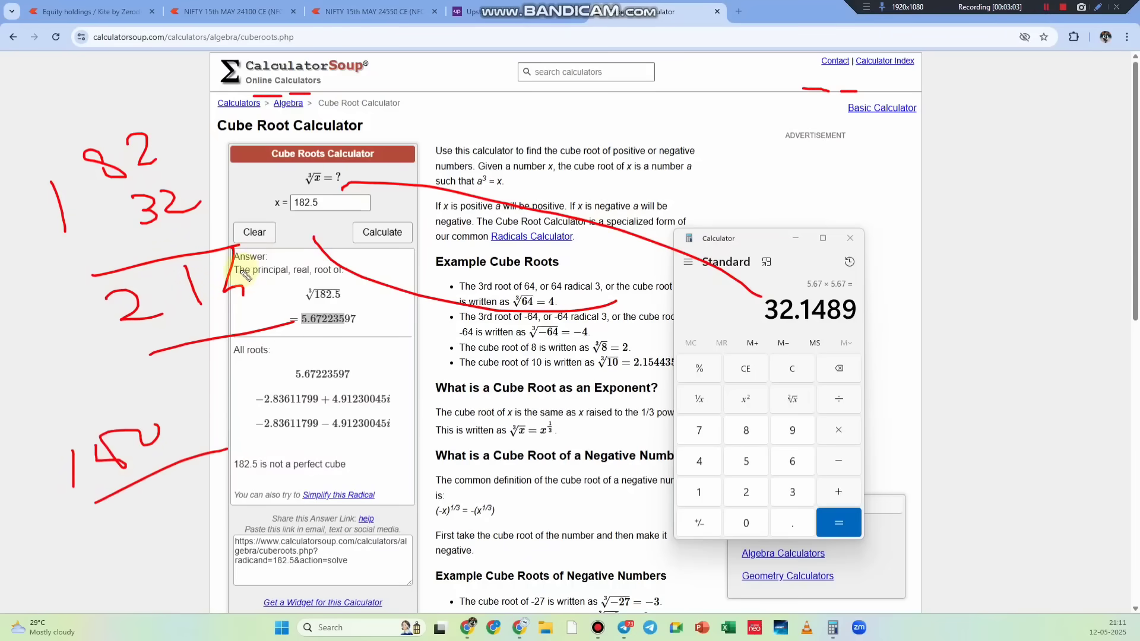
key("Escape")
Return to the 24550 CE and PE charts, sketch the CE rise from 213 and the PE fall below 151, and clear the sketches
left_click(242, 6)
key("ctrl+Tab")
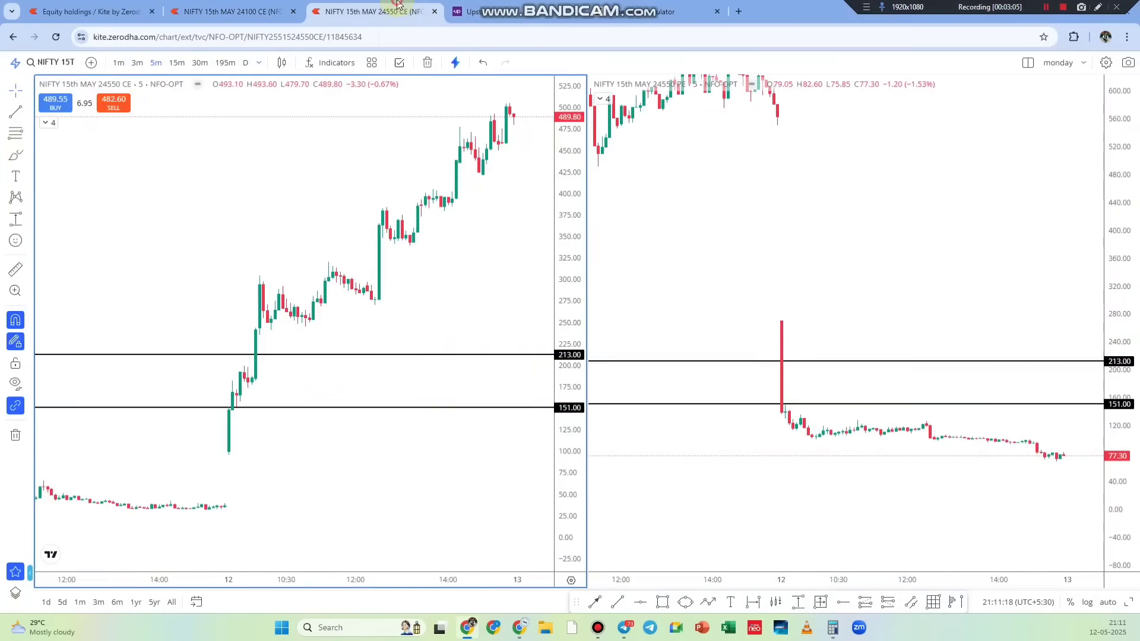
left_click(433, 409)
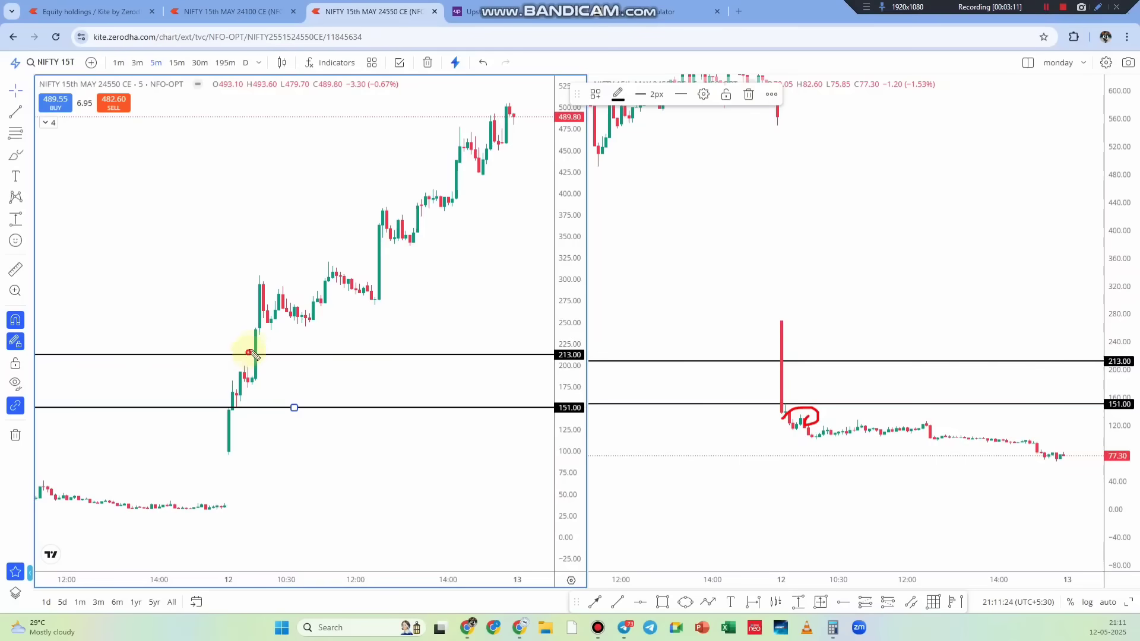
mouse_move(244, 349)
left_mouse_down()
mouse_move(456, 200)
mouse_move(532, 113)
left_mouse_up()
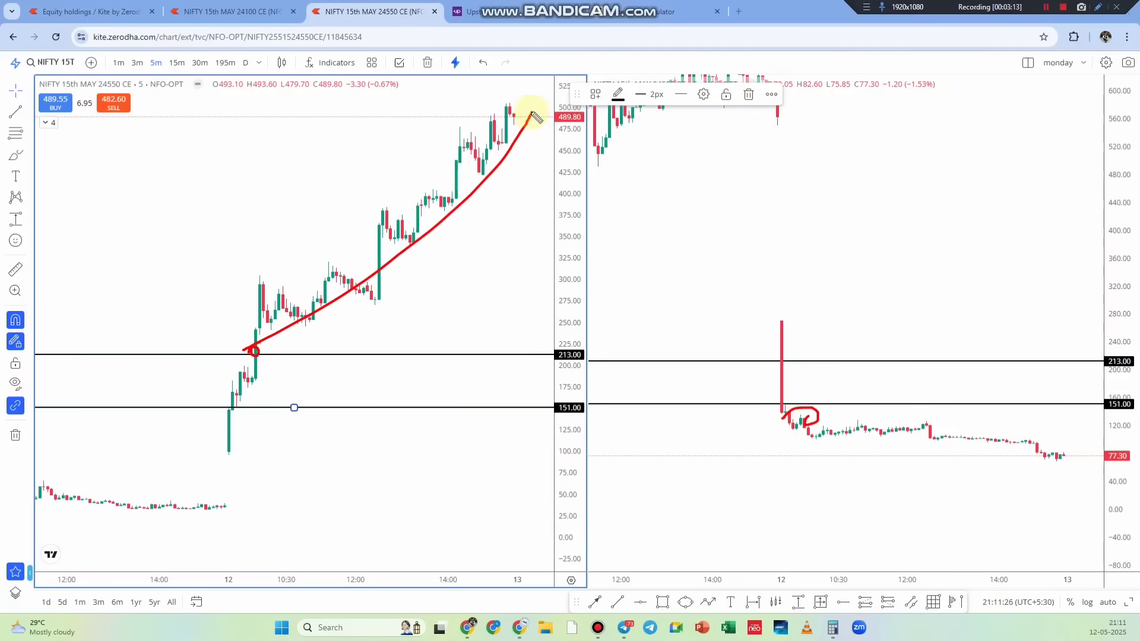
left_click_drag(811, 420, 944, 519)
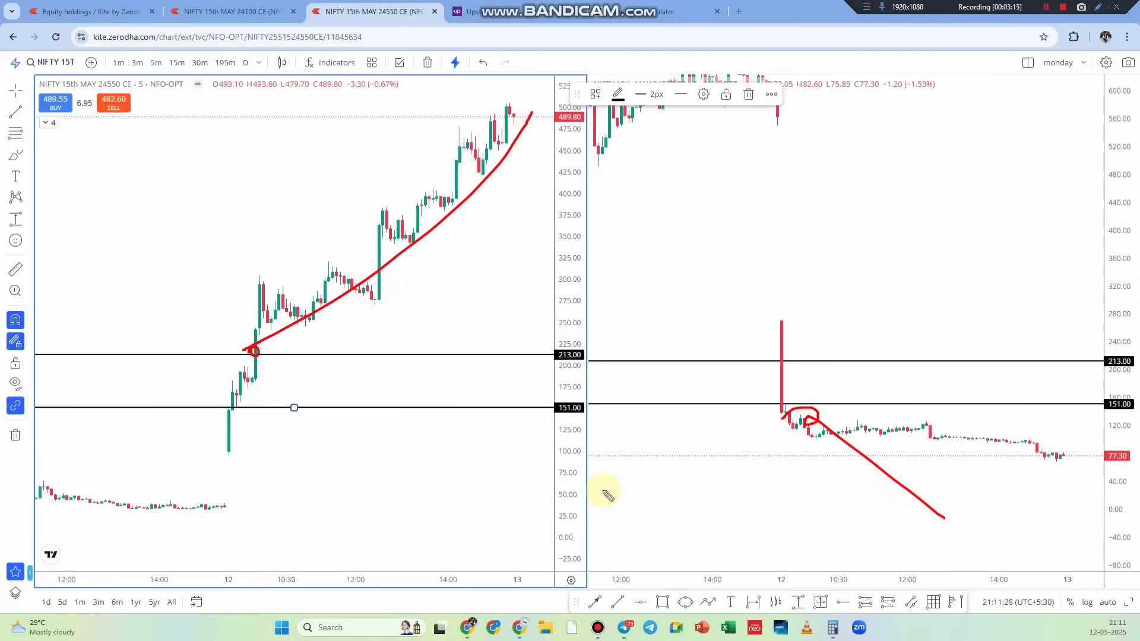
key("Escape")
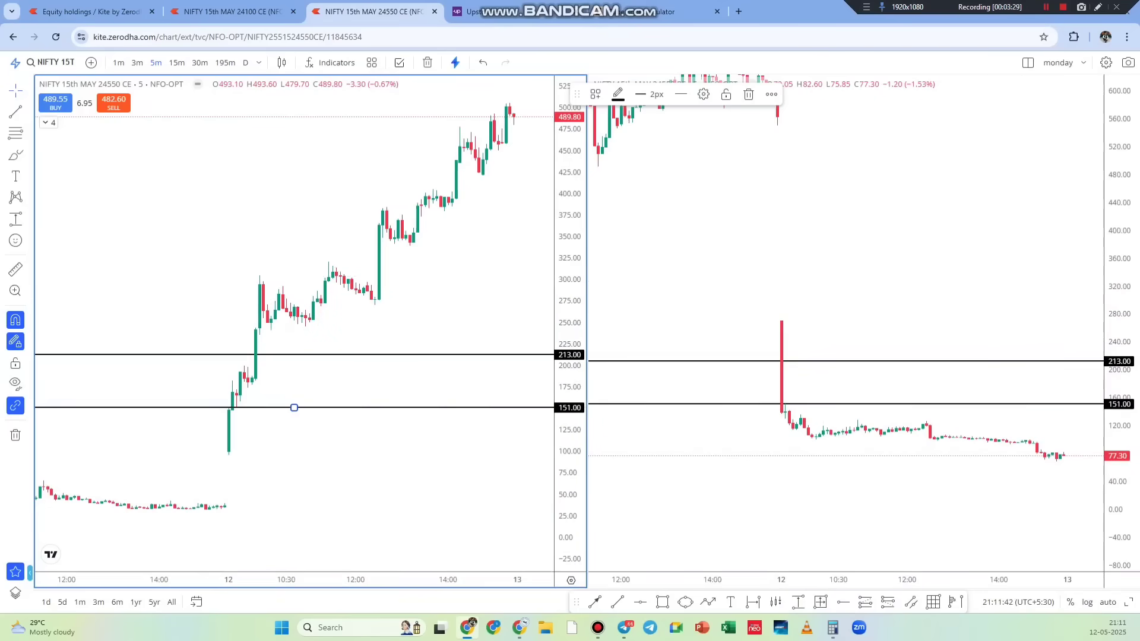
Annotate the 24550 CE rally, look over the four-chart layout with 24100 CE, and return to the 24550 charts
left_click(1099, 9)
left_click_drag(439, 221, 328, 304)
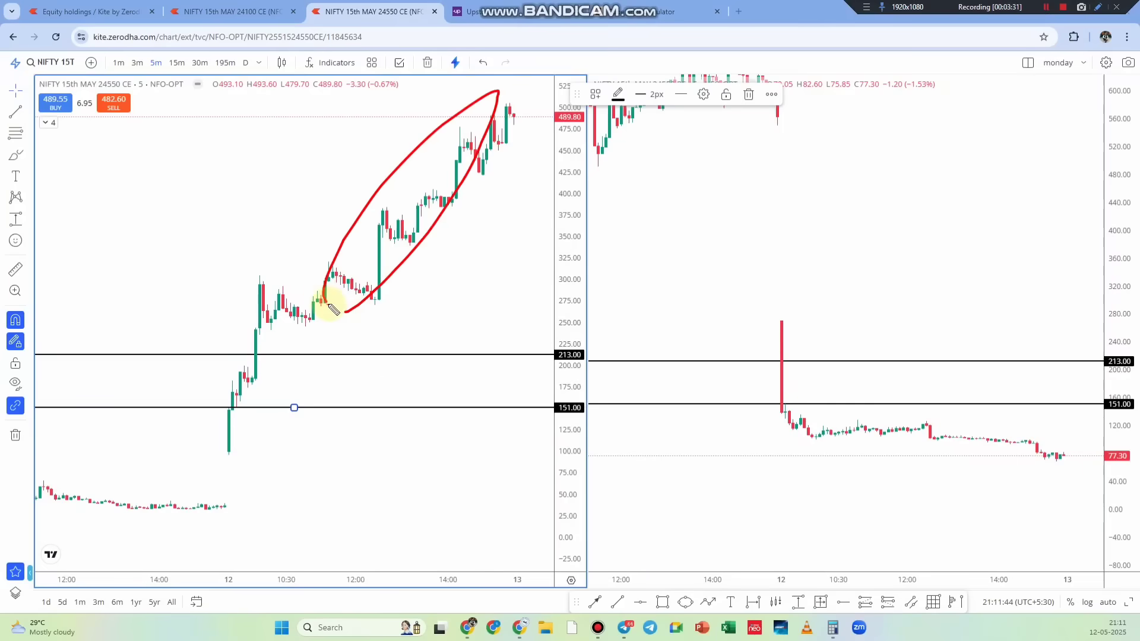
left_click(225, 11)
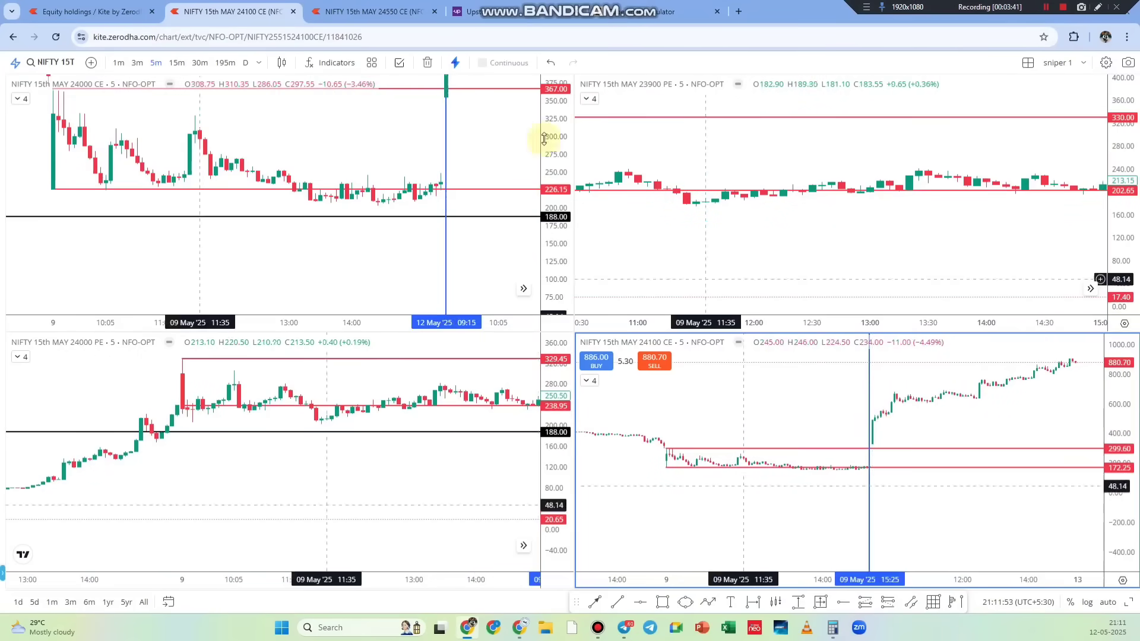
left_click(374, 12)
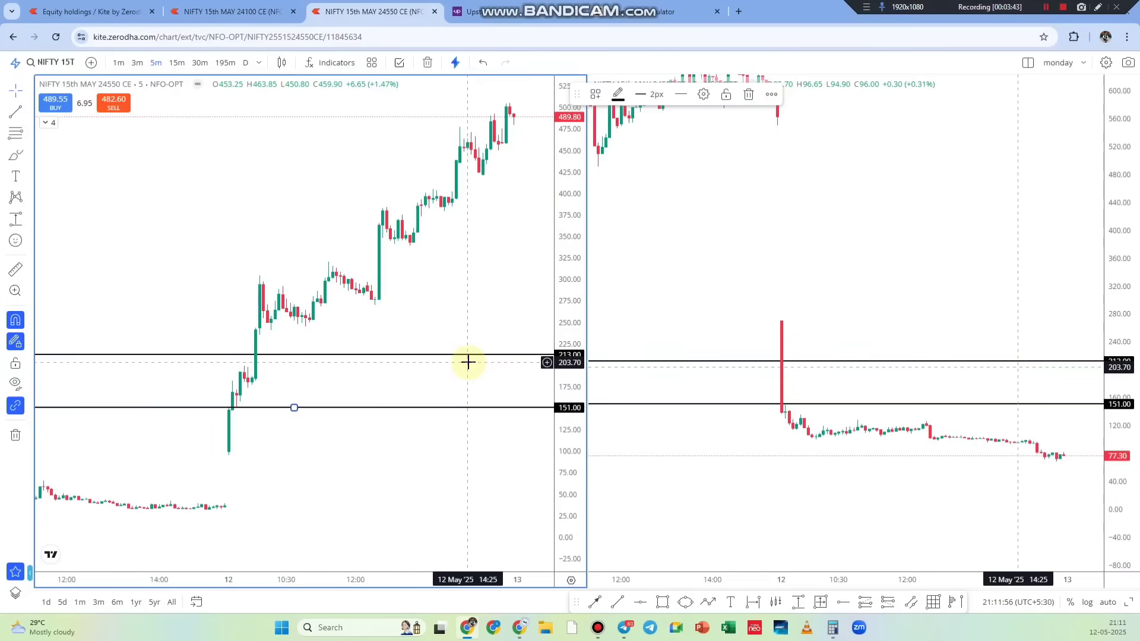
Switch to the TradingView Nifty 50 chart, outline the rally above the 24,650 level, and clear the outline
left_click(521, 626)
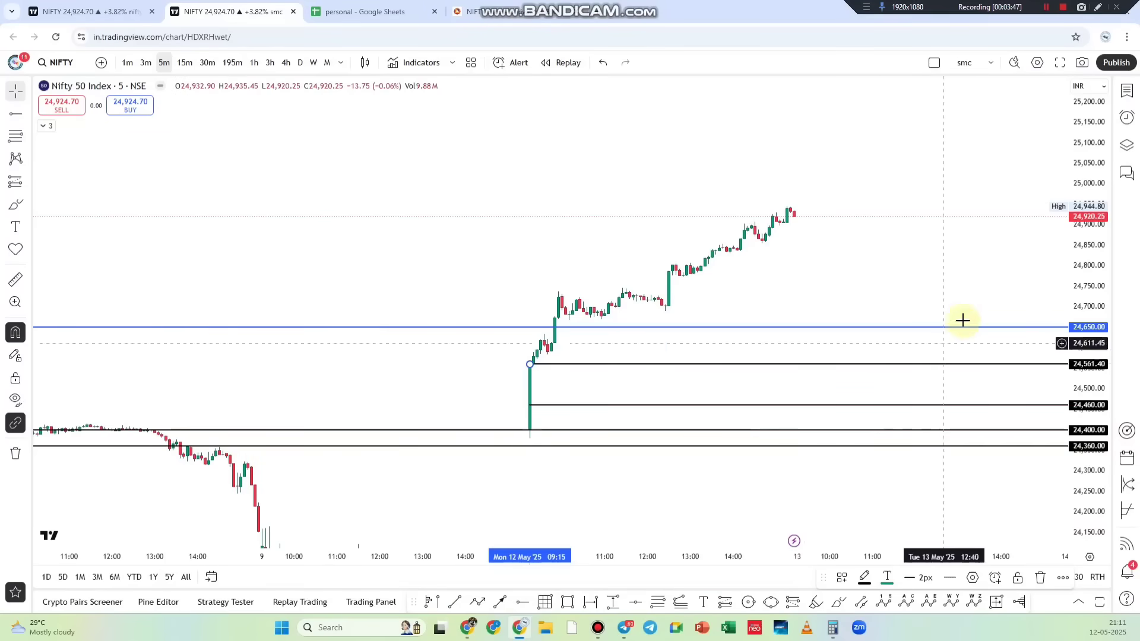
left_click(1096, 7)
left_click_drag(583, 328, 604, 276)
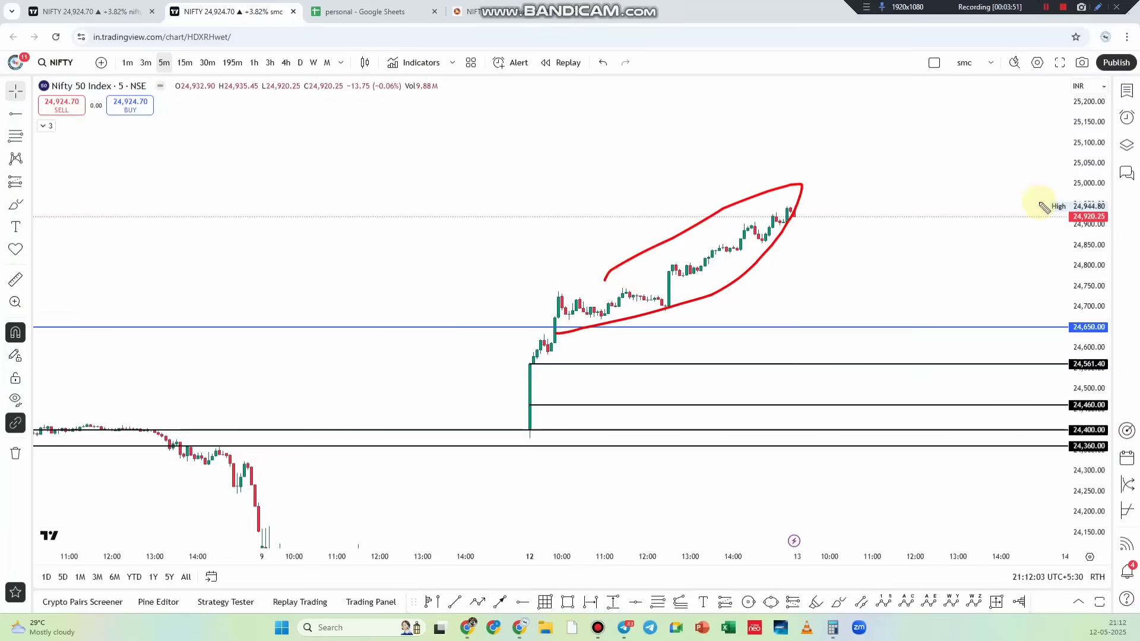
key("Escape")
Show the 12 May session over a wider price range, mark its rally above 24,650, and clear the mark
left_click_drag(1097, 187, 1090, 380)
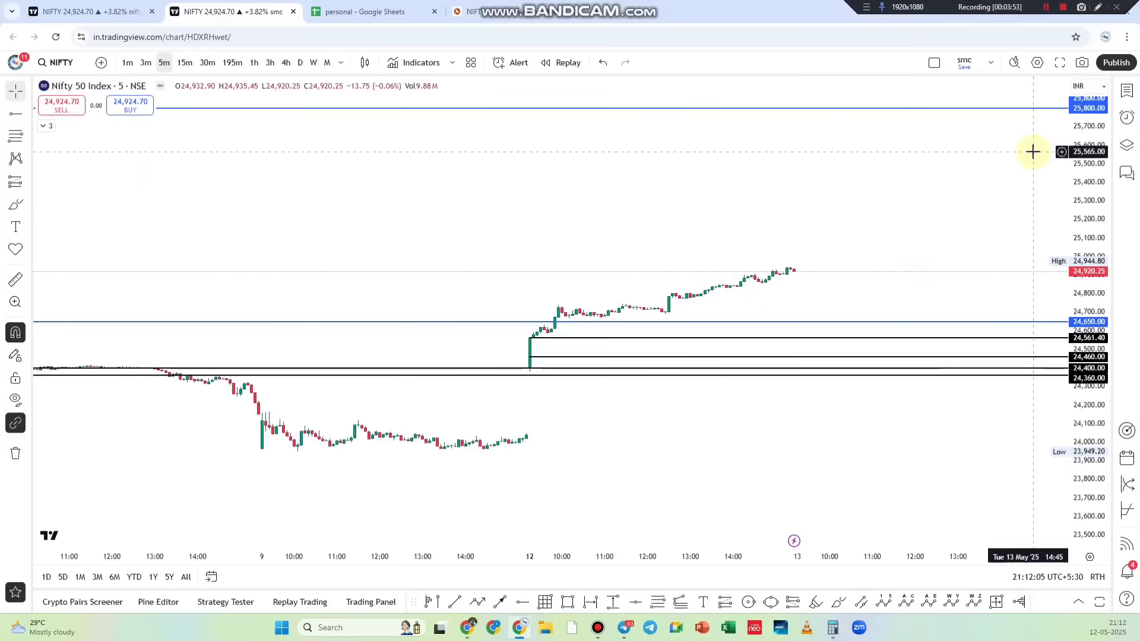
scroll(692, 276, "down", 5)
scroll(694, 279, "down", 2)
scroll(693, 276, "up", 10)
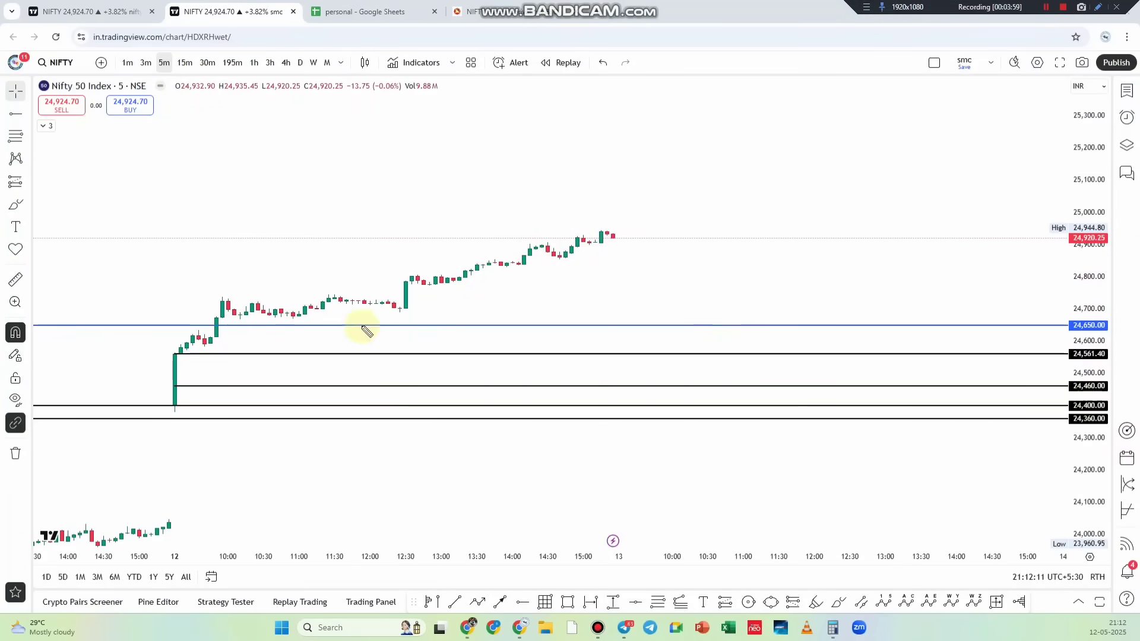
left_click_drag(455, 242, 348, 287)
key("Escape")
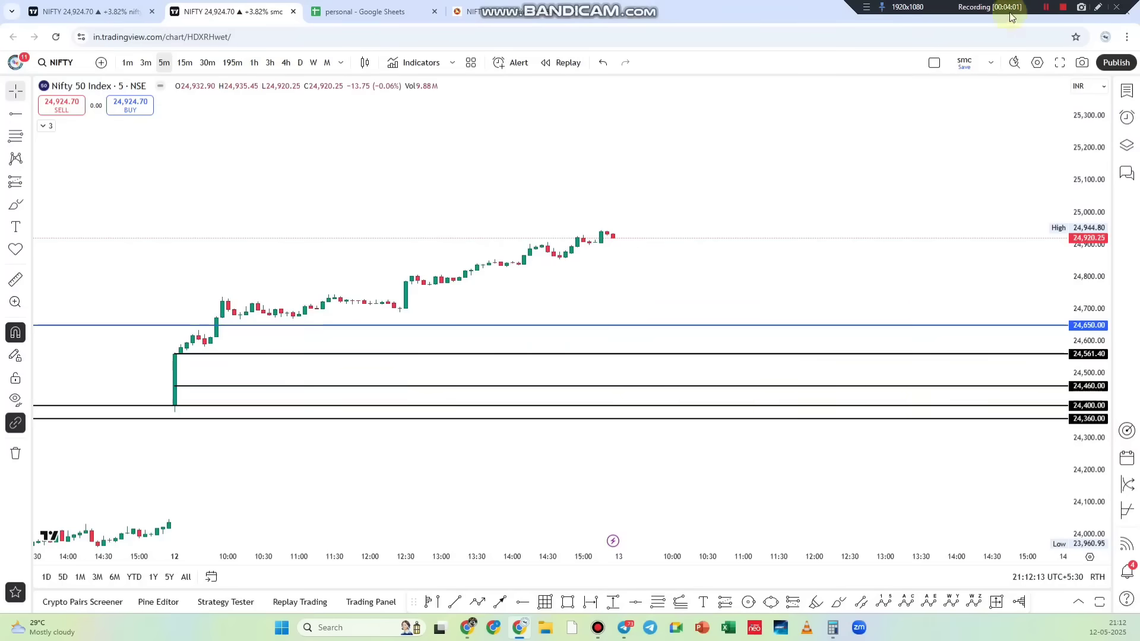
Handwrite a note in the empty area beyond the last 12 May candle and underline it
left_click(1096, 10)
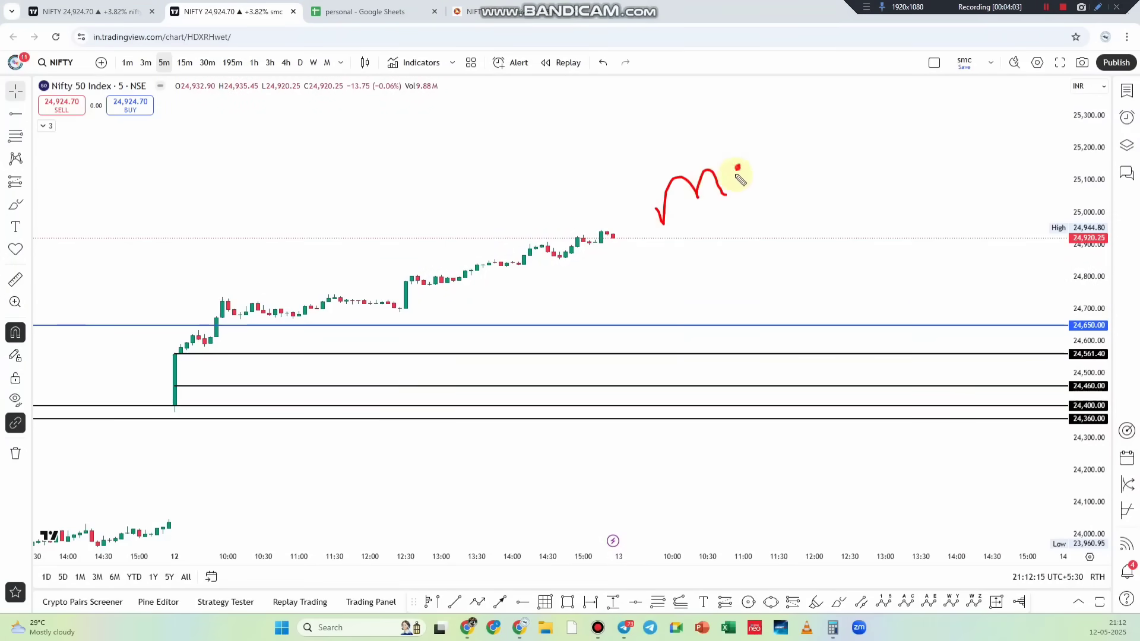
left_click_drag(737, 168, 761, 167)
mouse_move(775, 172)
left_mouse_down()
mouse_move(772, 143)
mouse_move(832, 151)
left_mouse_up()
left_click_drag(694, 241, 840, 160)
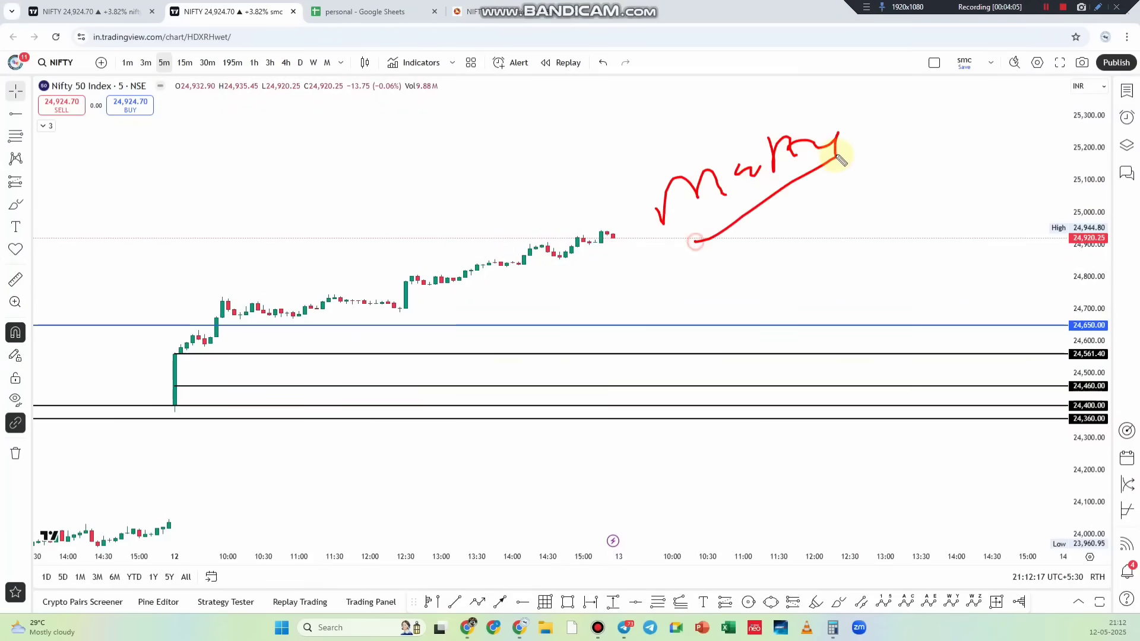
Sketch rising lines below and above the 12 May rally, plus a steep upward stroke through its last candles
left_click_drag(366, 329, 634, 218)
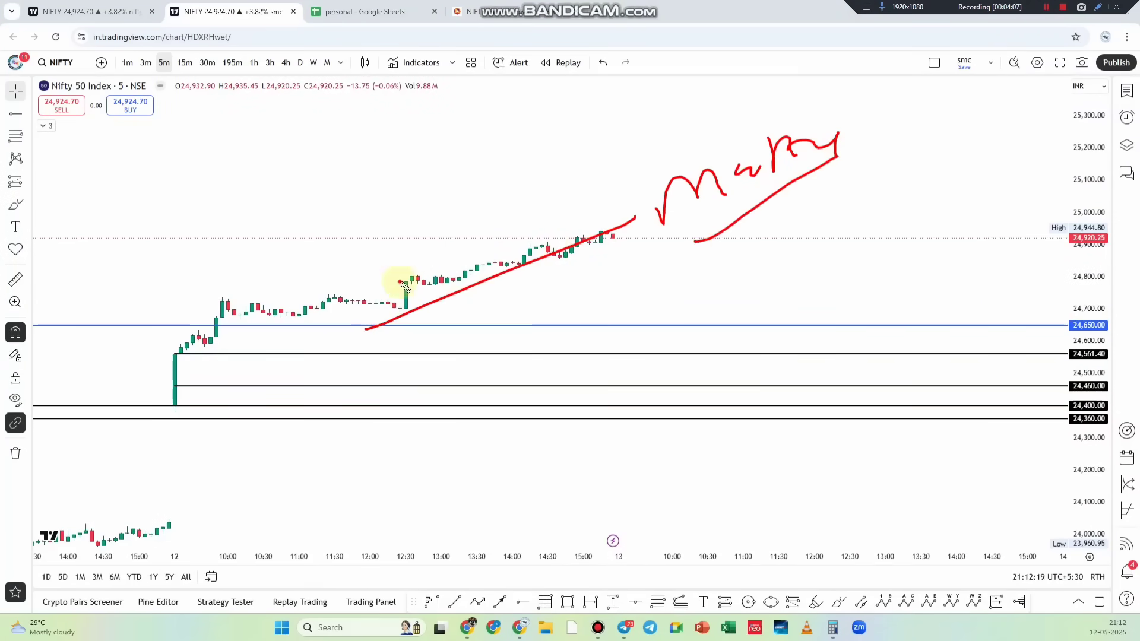
left_click_drag(388, 291, 628, 188)
left_click_drag(581, 248, 608, 123)
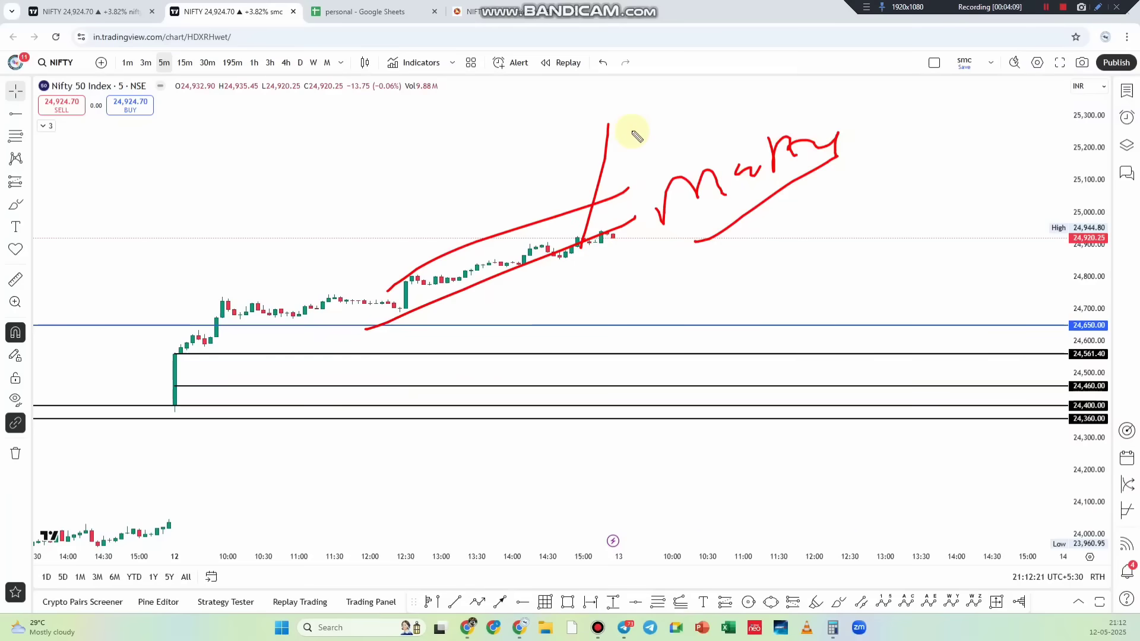